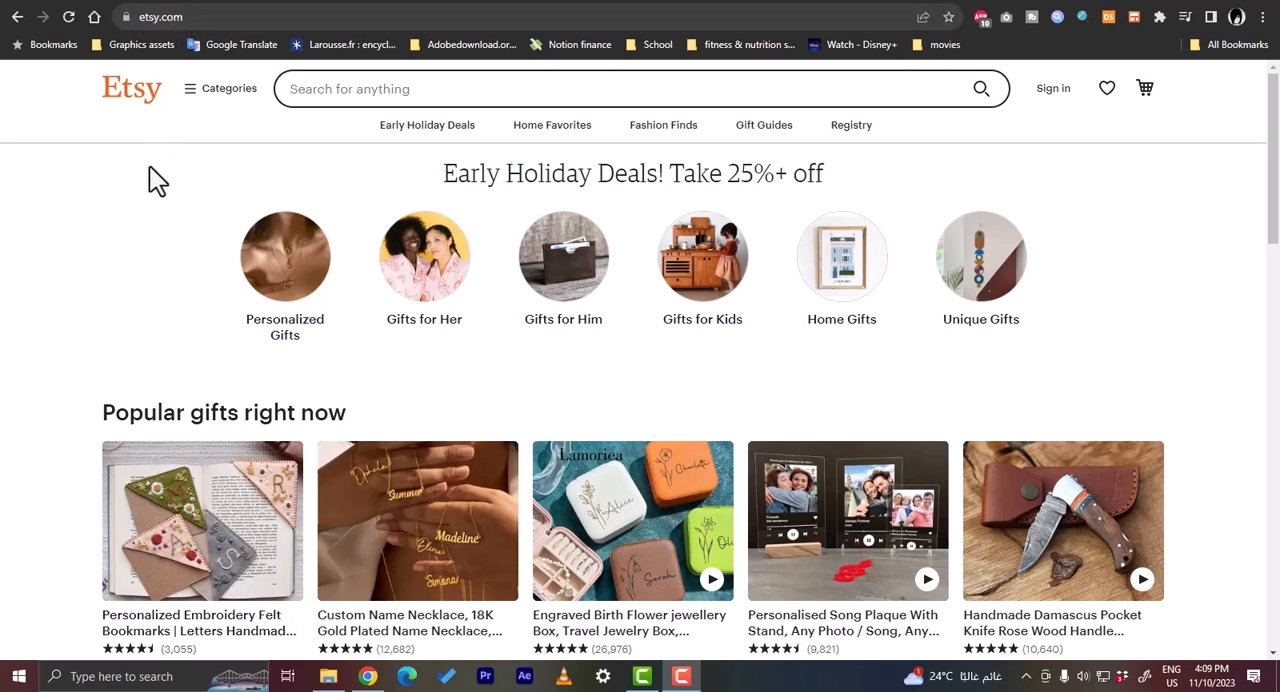
- Open Etsy's sign-in form and switch to registering a new account
left_click(1053, 89)
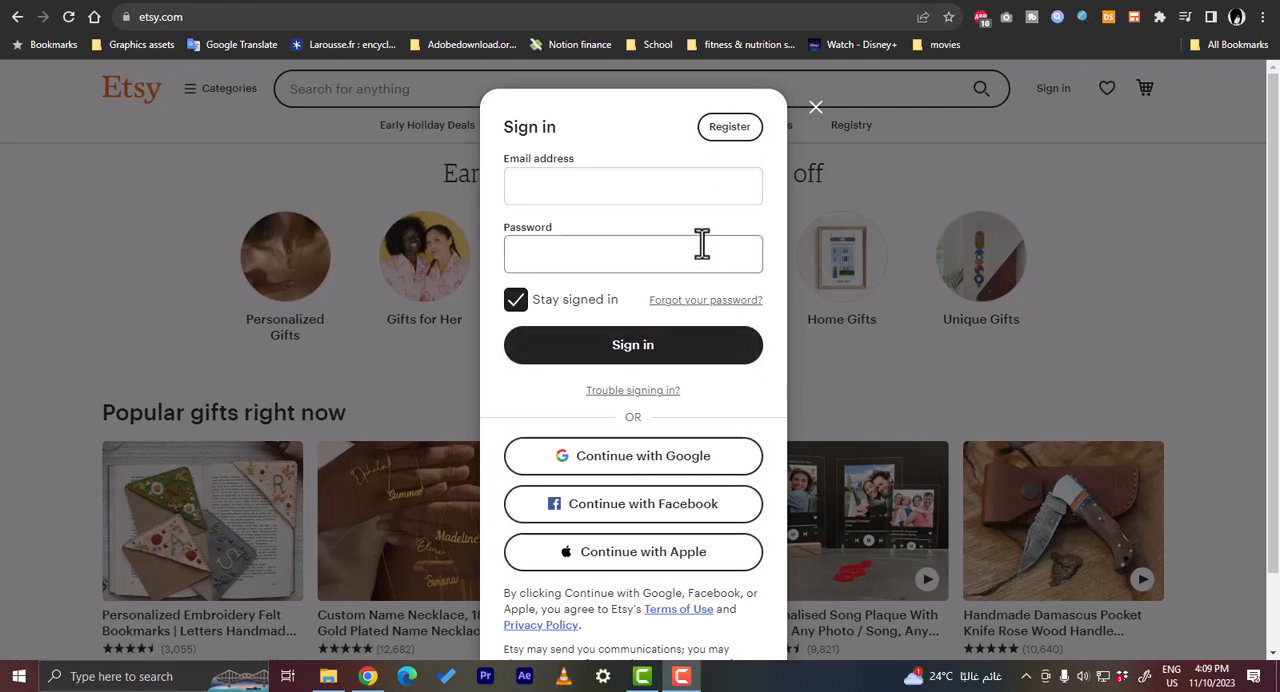
left_click(729, 133)
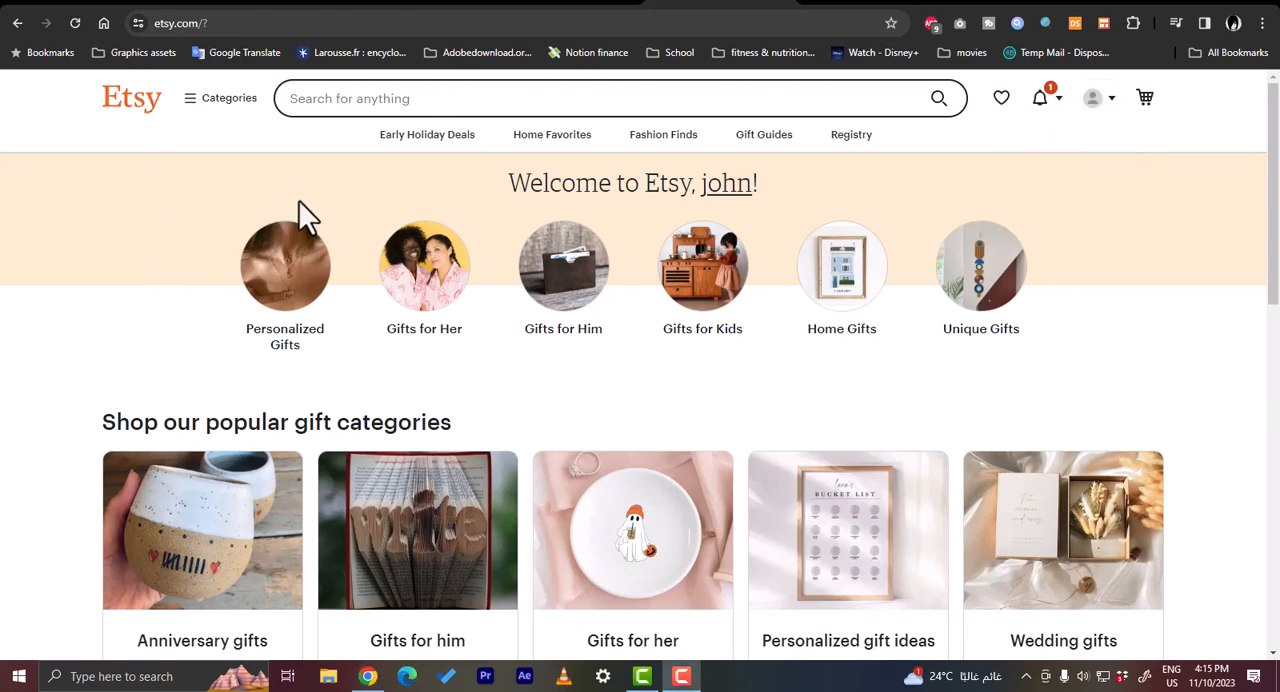
- Search Etsy for "digital planner" using the suggested search term
left_click(590, 98)
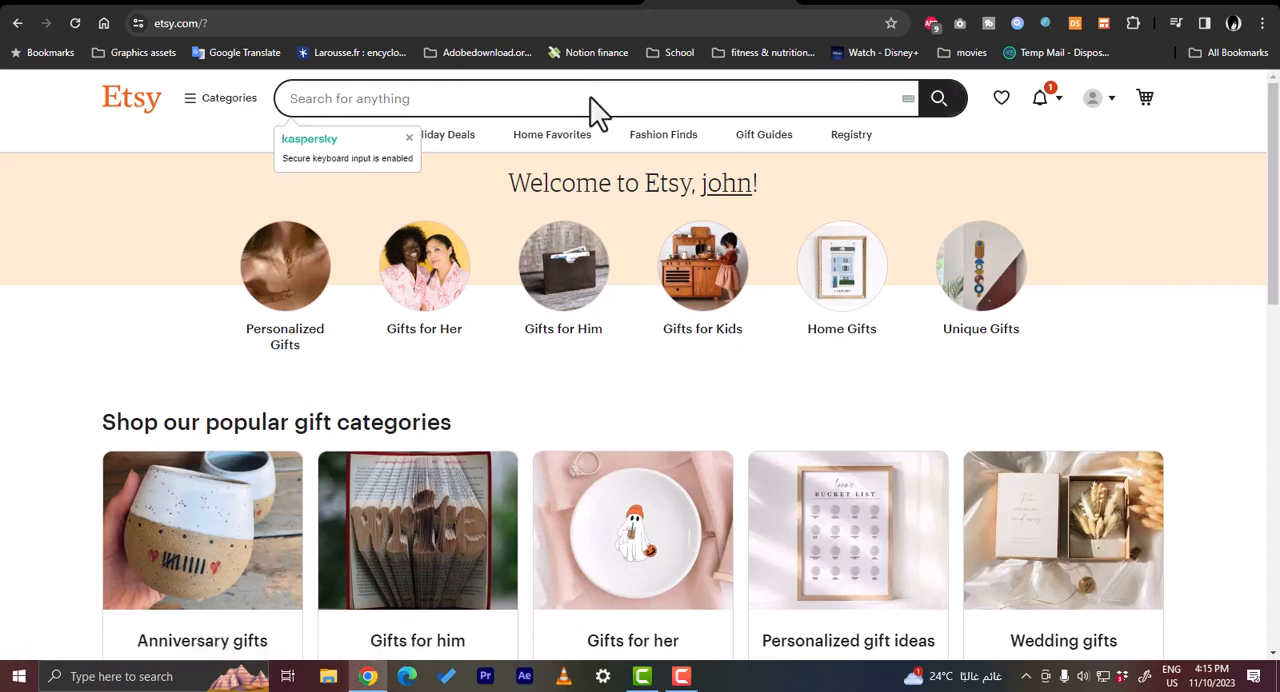
type("digital")
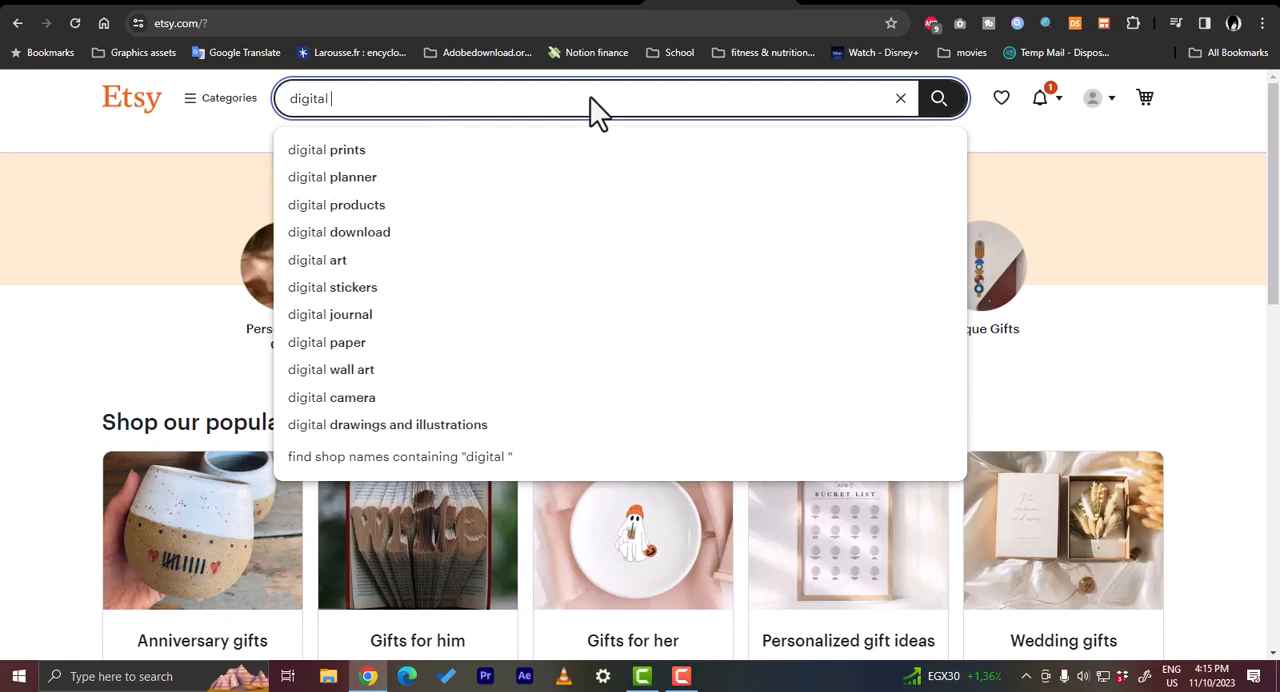
key("Down")
key("Down")
key("Return")
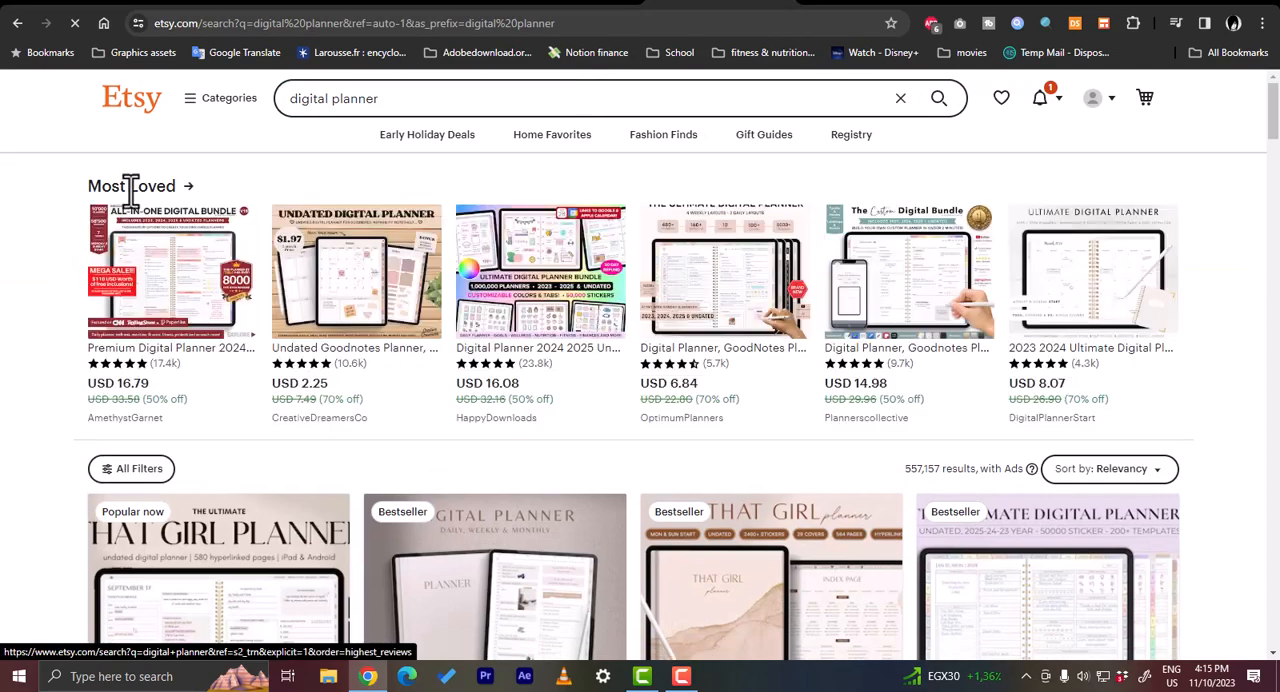
- Show the Most Loved digital planners and check the available sort options, keeping Top Customer Reviews
left_click(148, 200)
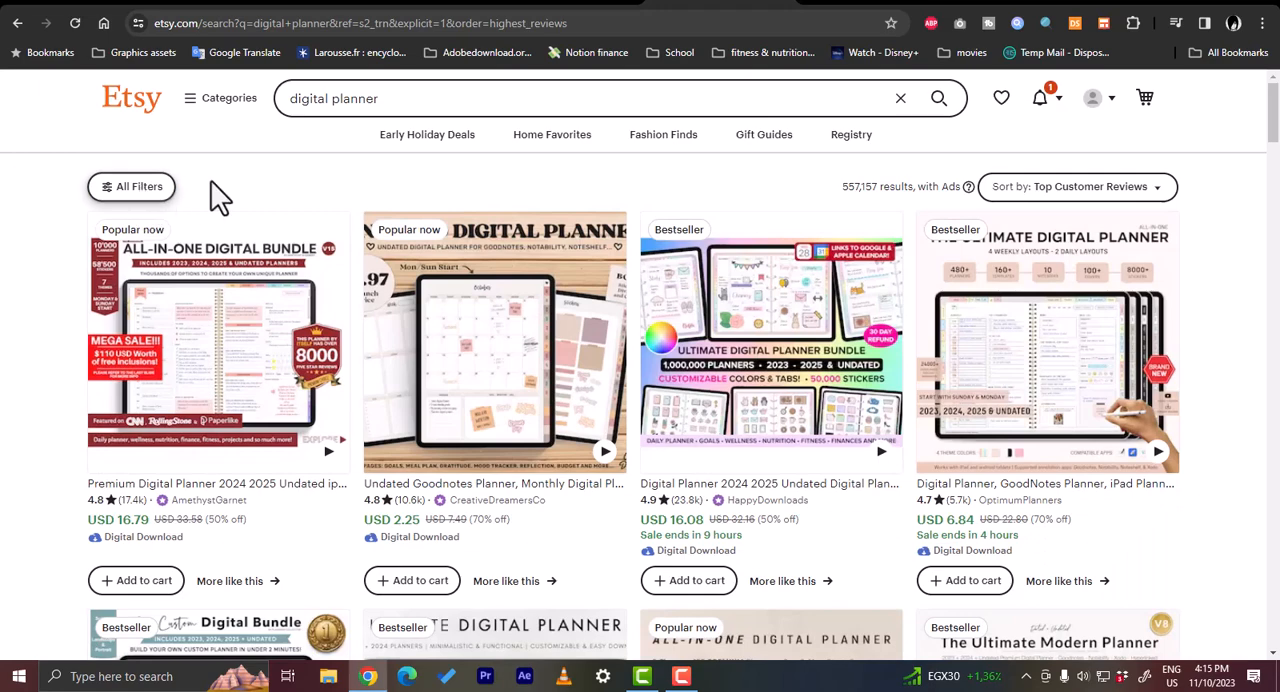
left_click(1076, 200)
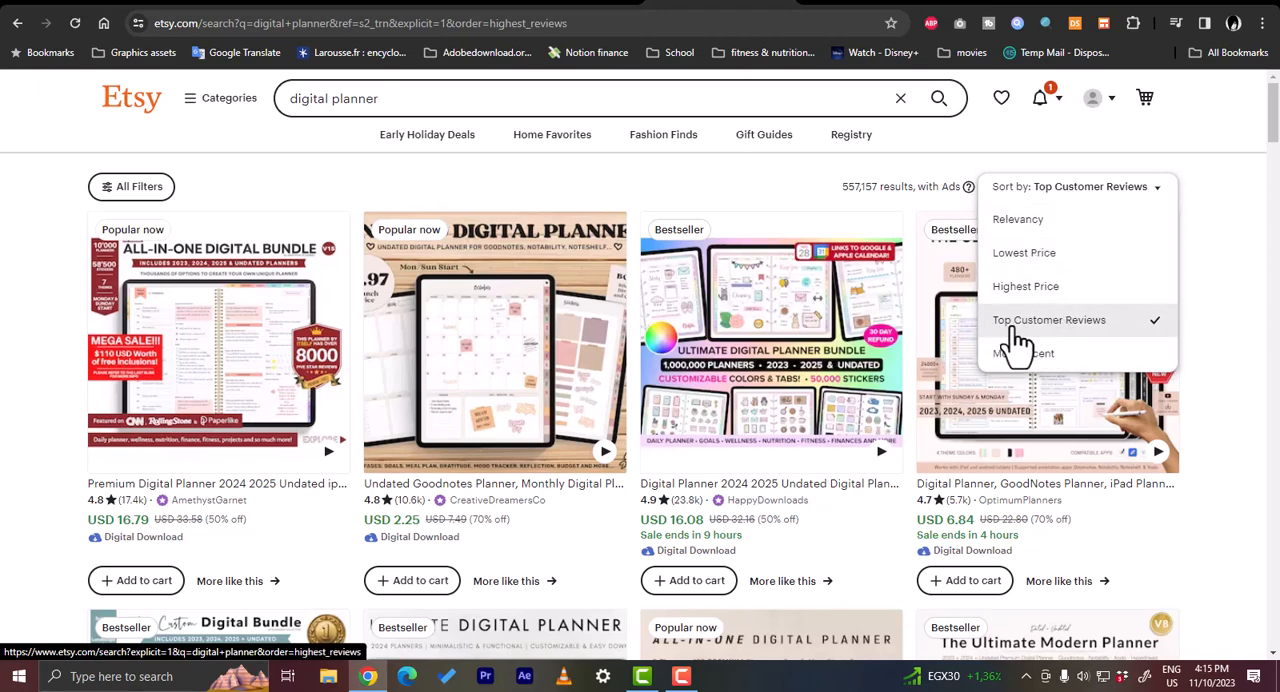
left_click(18, 306)
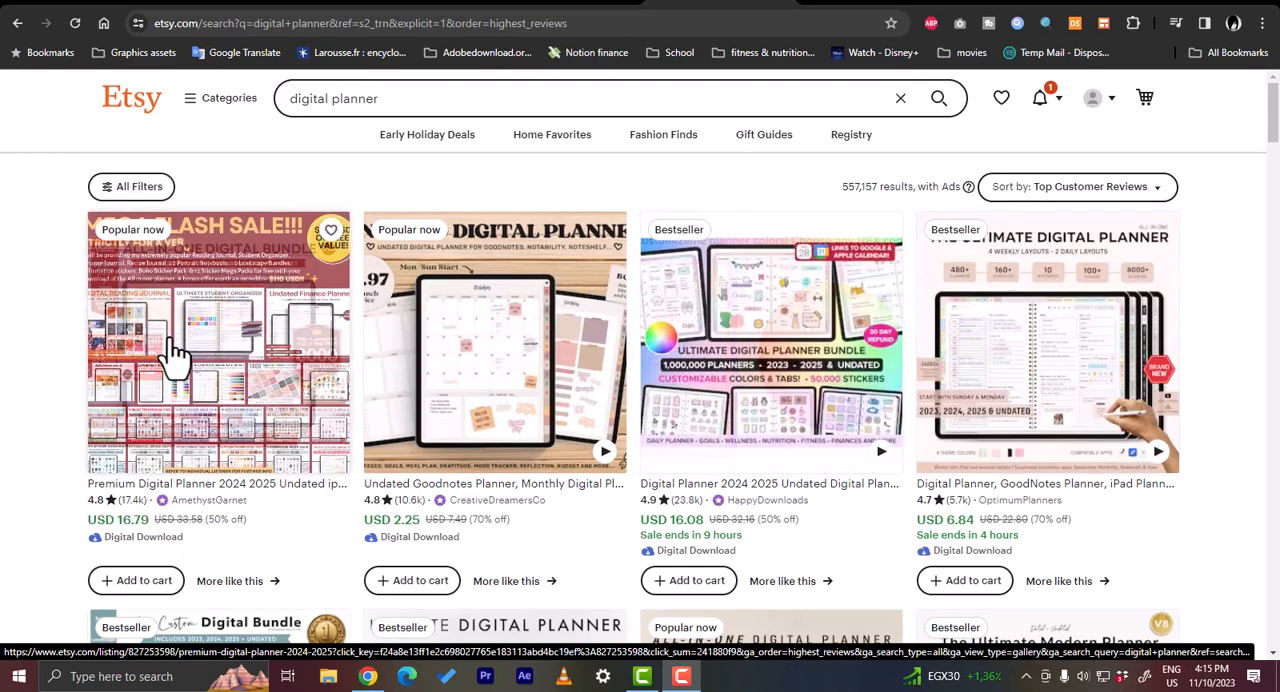
- Open the Undated Goodnotes Planner listing by CreativeDreamersCo and examine its product images, from included contents to digital stickers
left_click(506, 362)
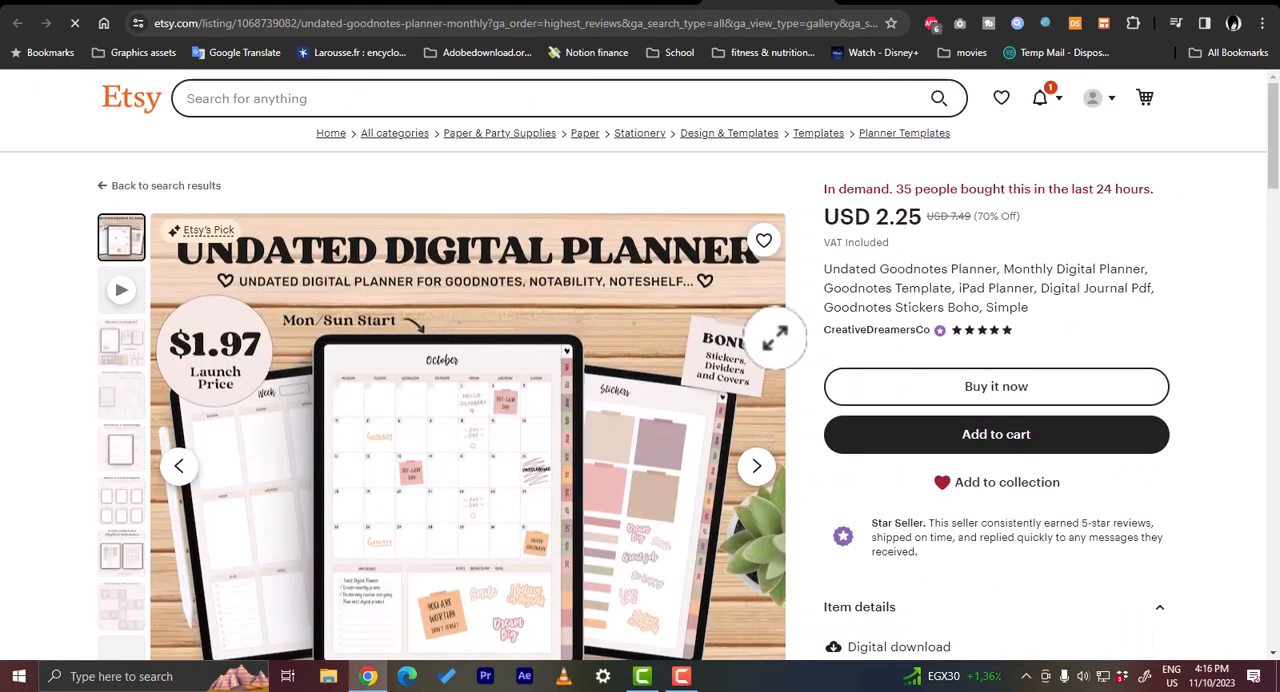
scroll(760, 380, "down", 1)
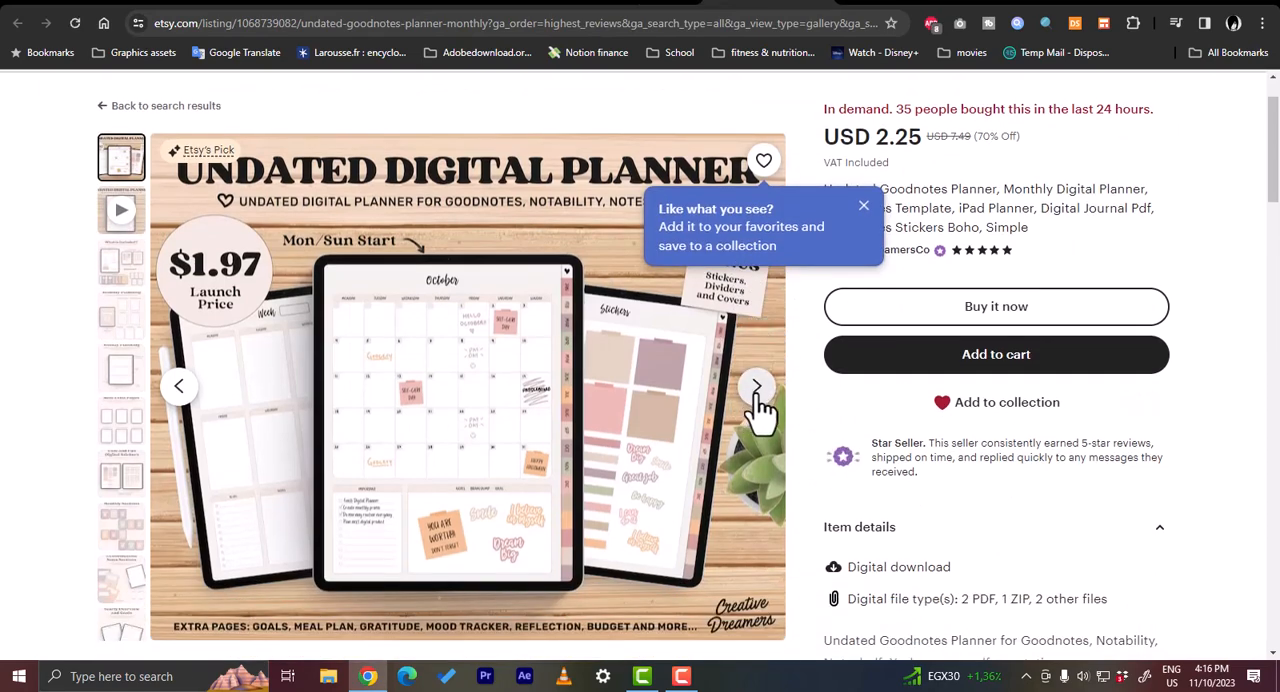
left_click(758, 395)
left_click(758, 392)
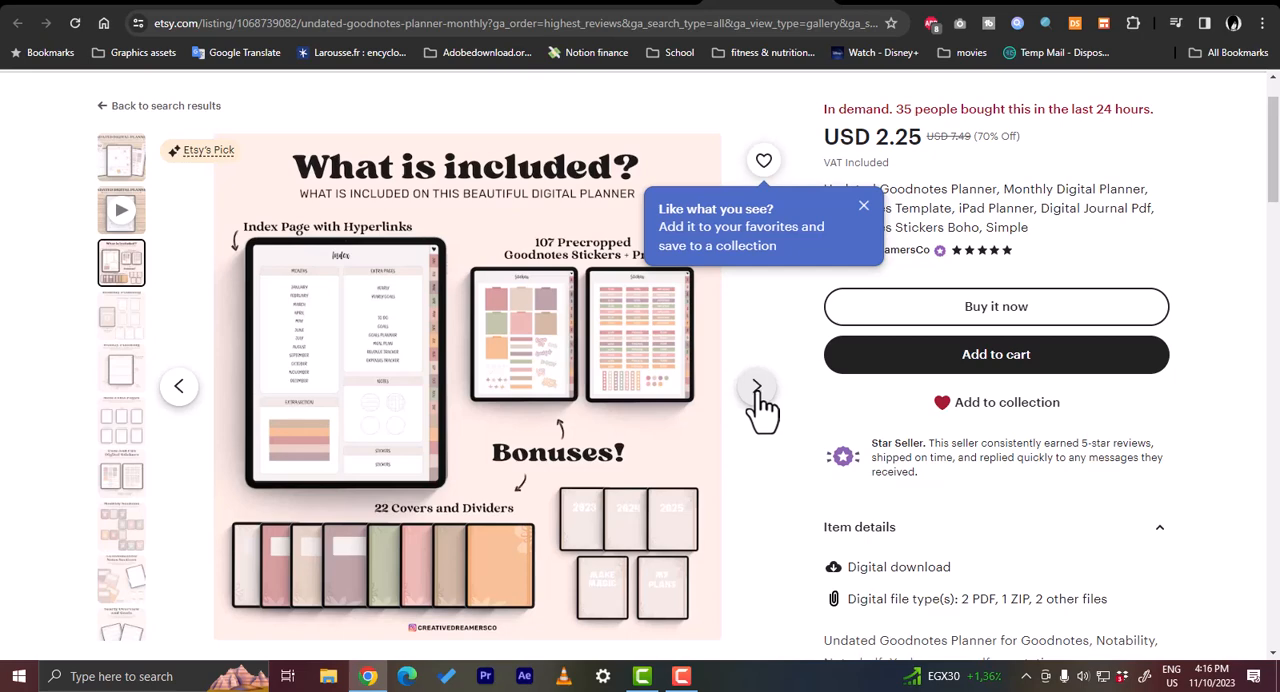
left_click(758, 390)
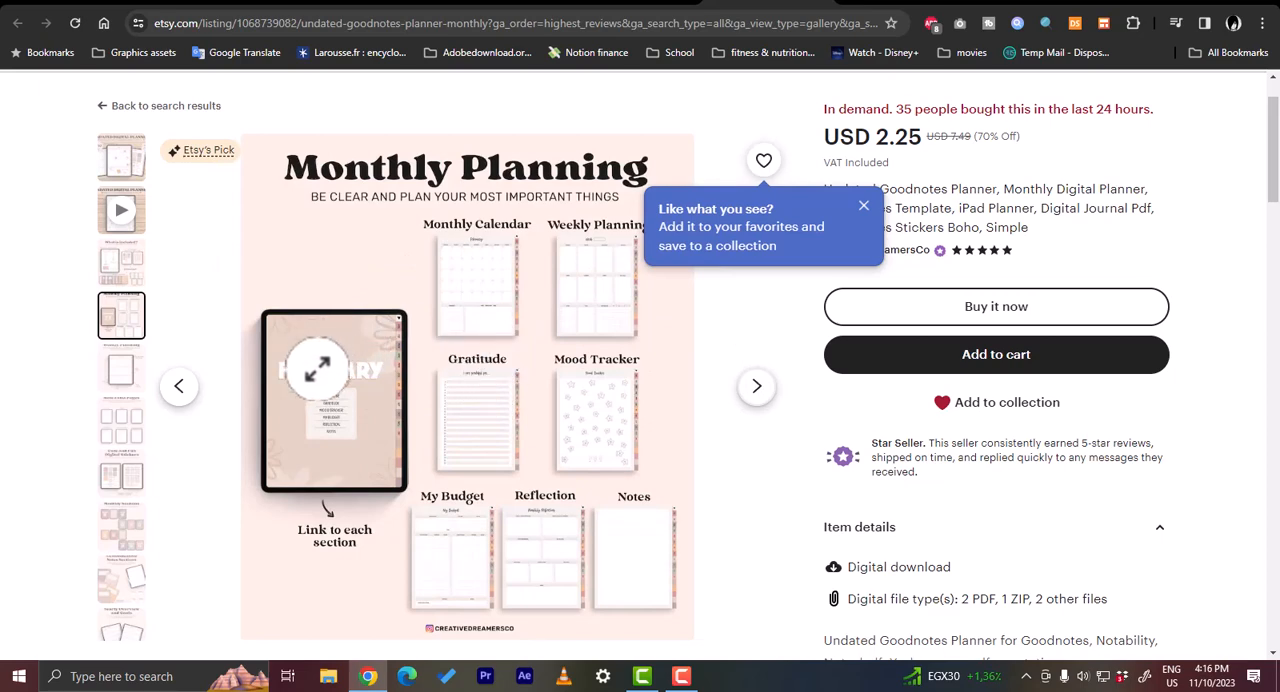
left_click(758, 390)
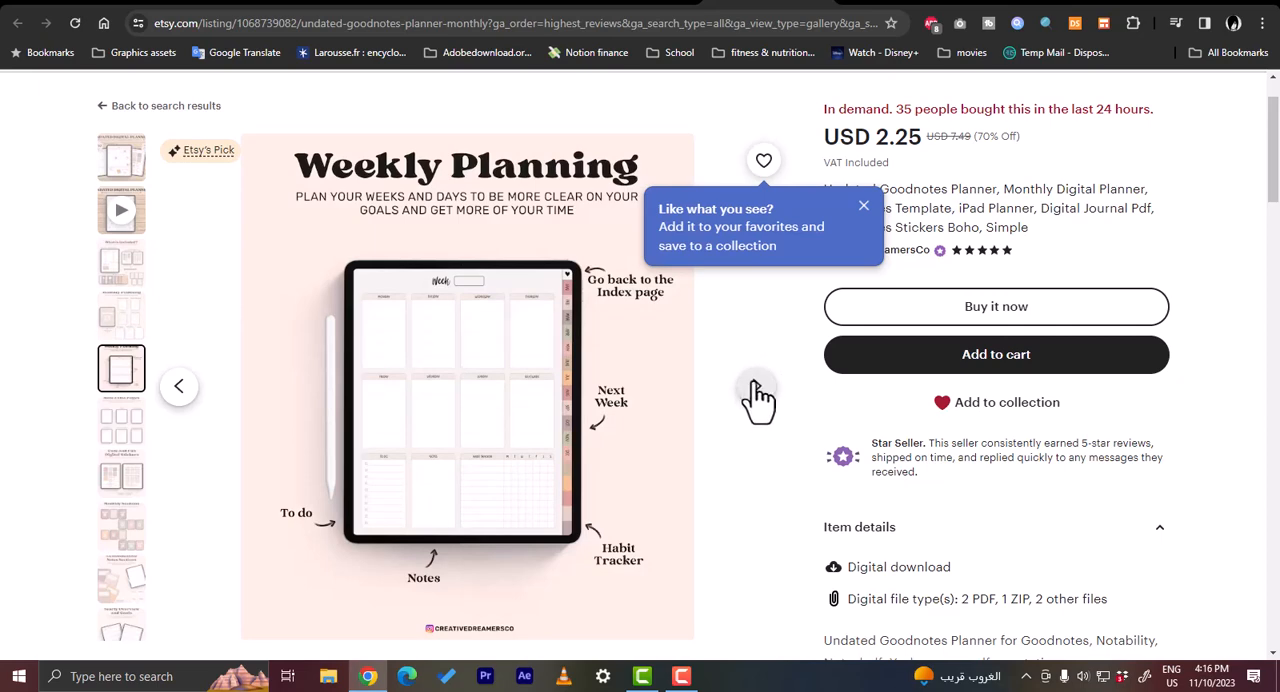
left_click(757, 390)
left_click(760, 392)
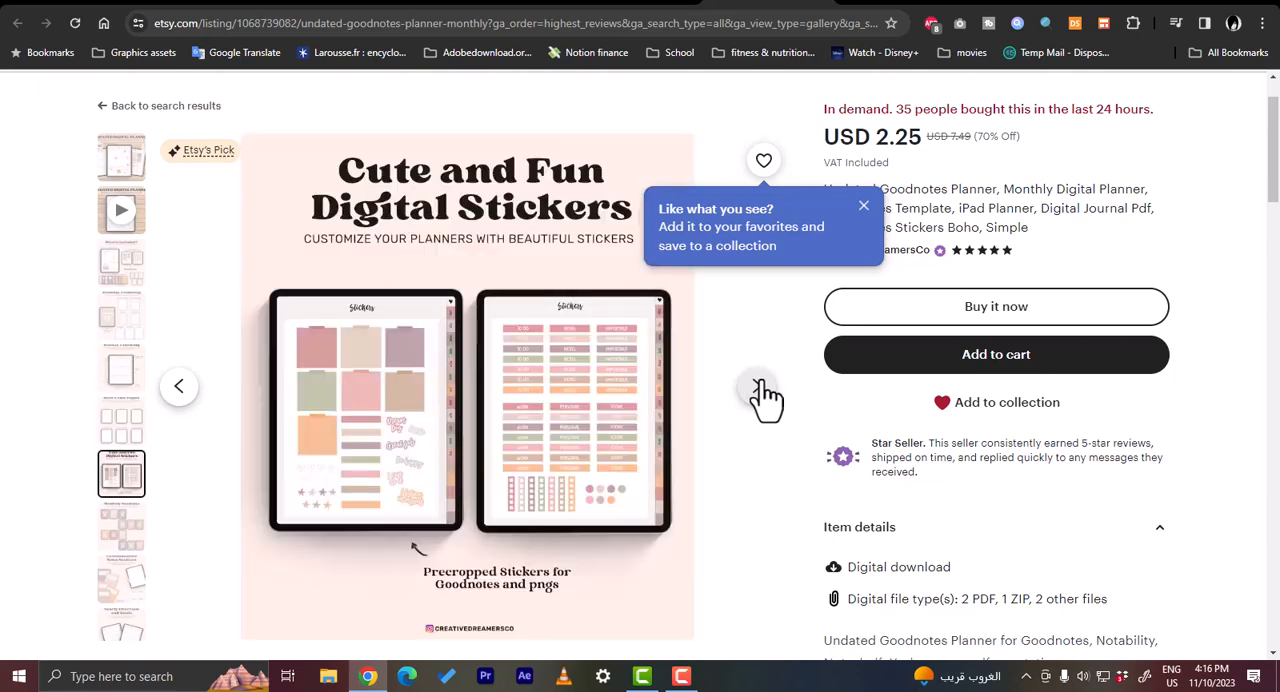
- Switch to Canva and search its templates for "digital planner"
left_click(882, 2)
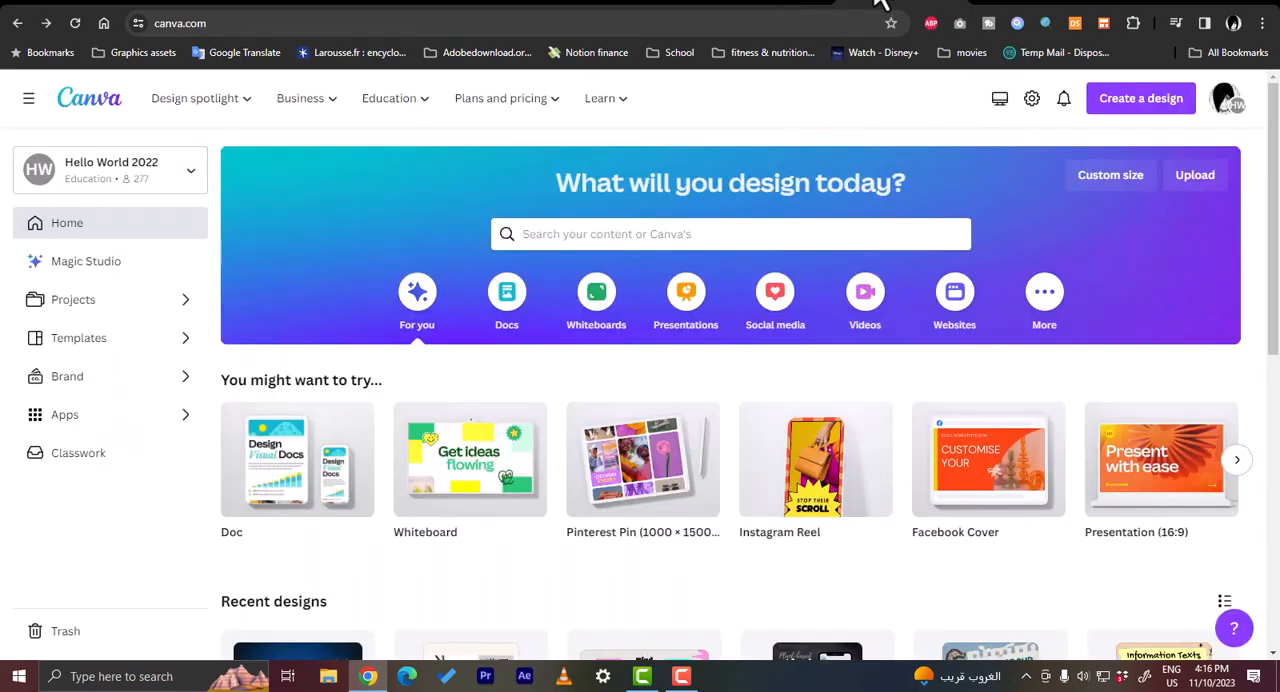
left_click(701, 237)
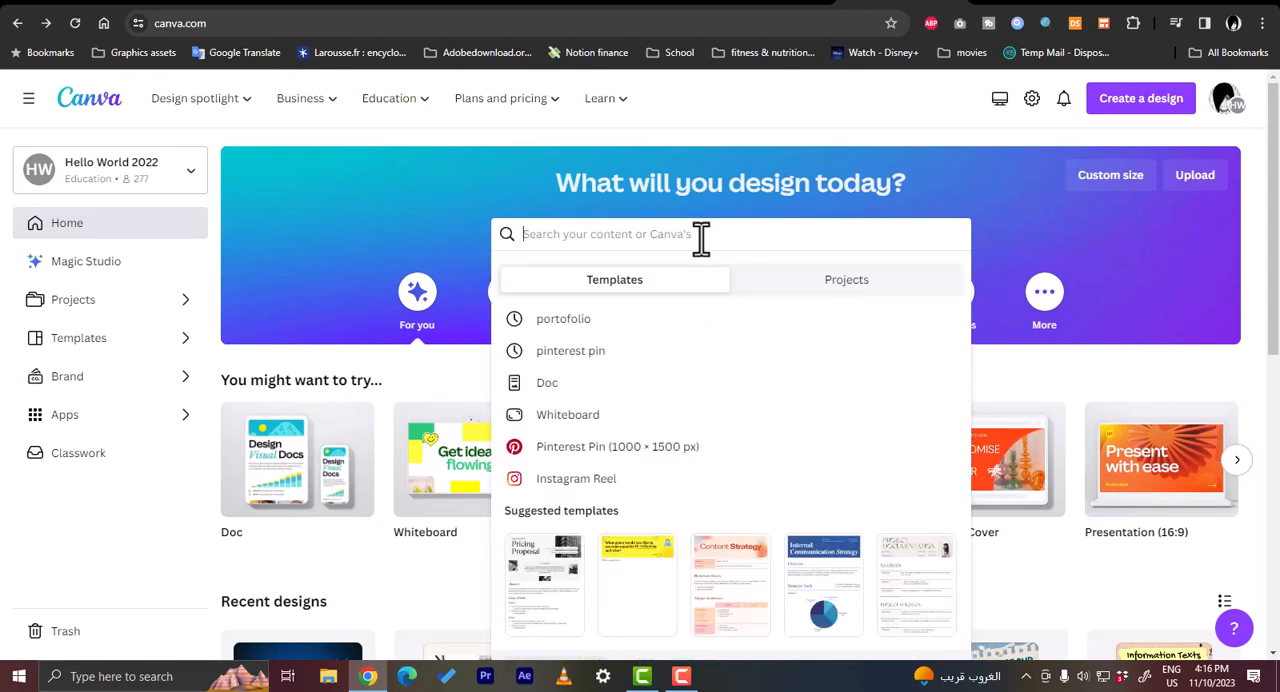
type("digital ")
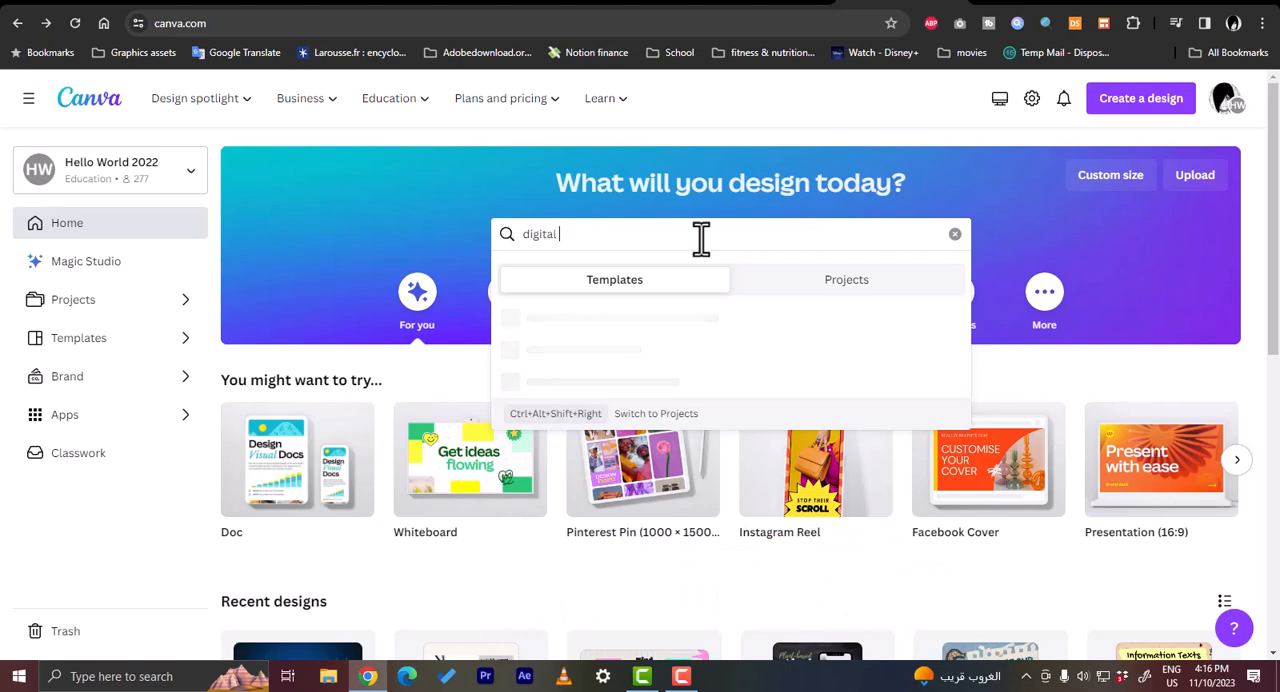
type("planner")
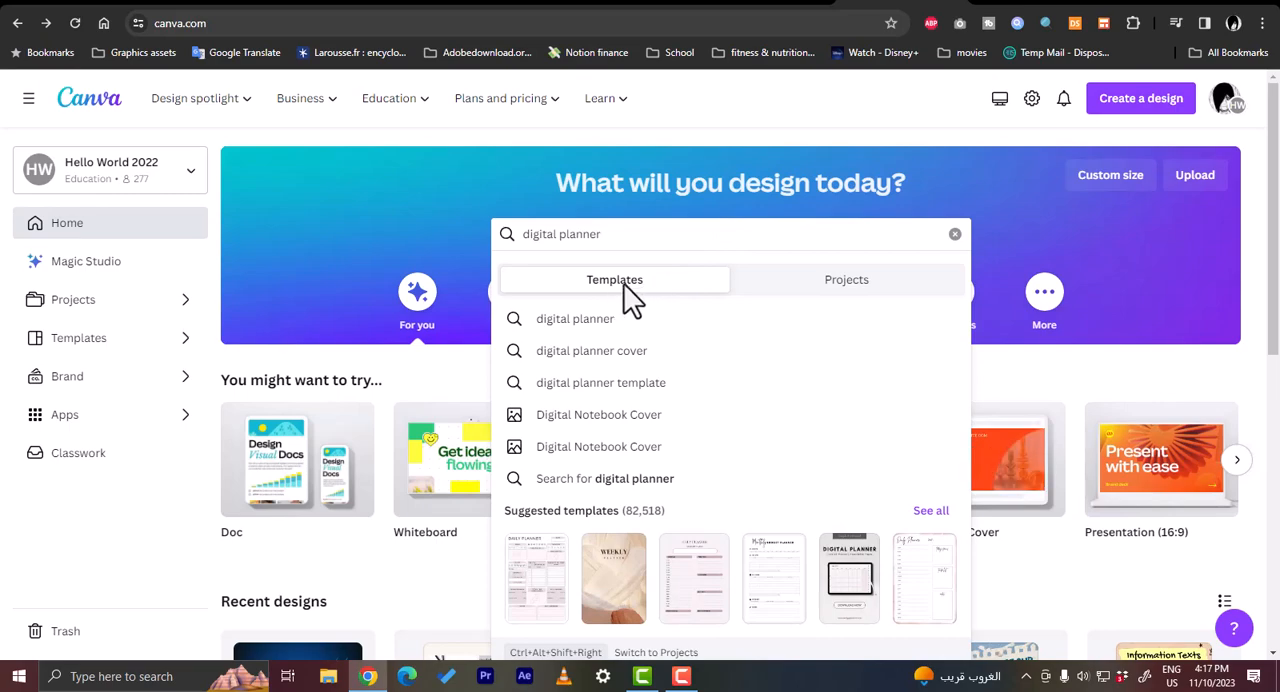
left_click(622, 318)
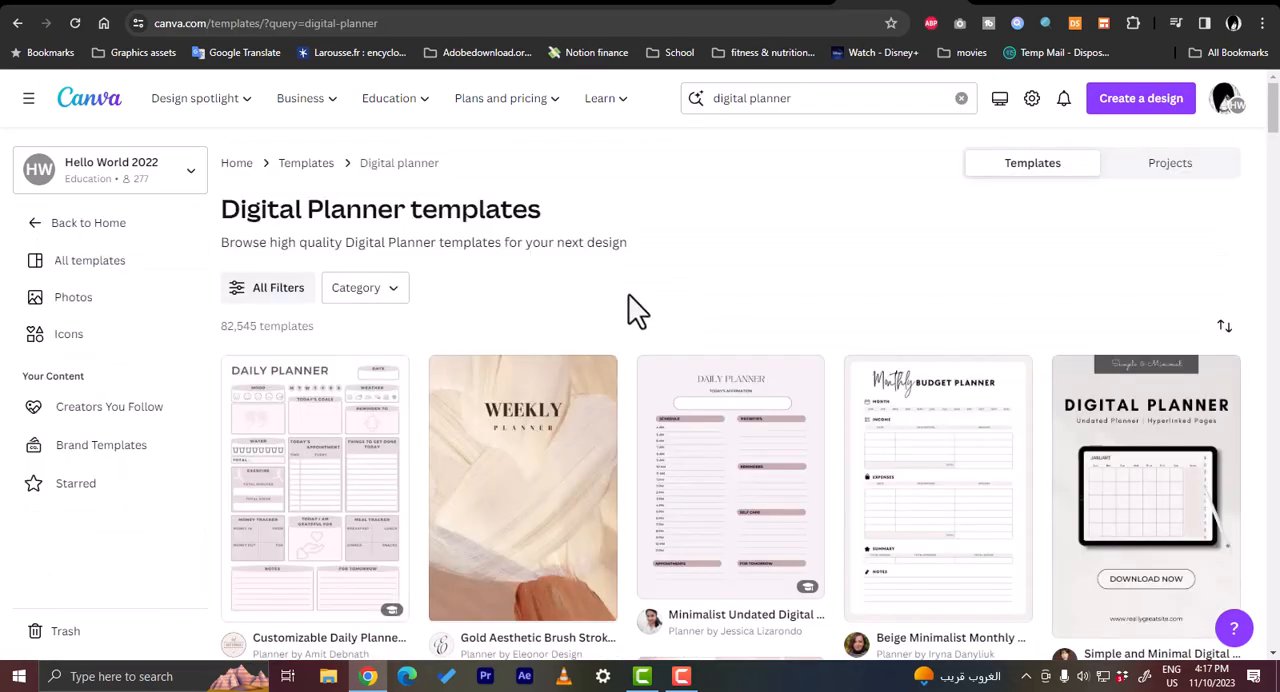
- Browse the digital planner templates and open the Modern and Elegant Landscape Daily Planner preview
scroll(632, 312, "down", 2)
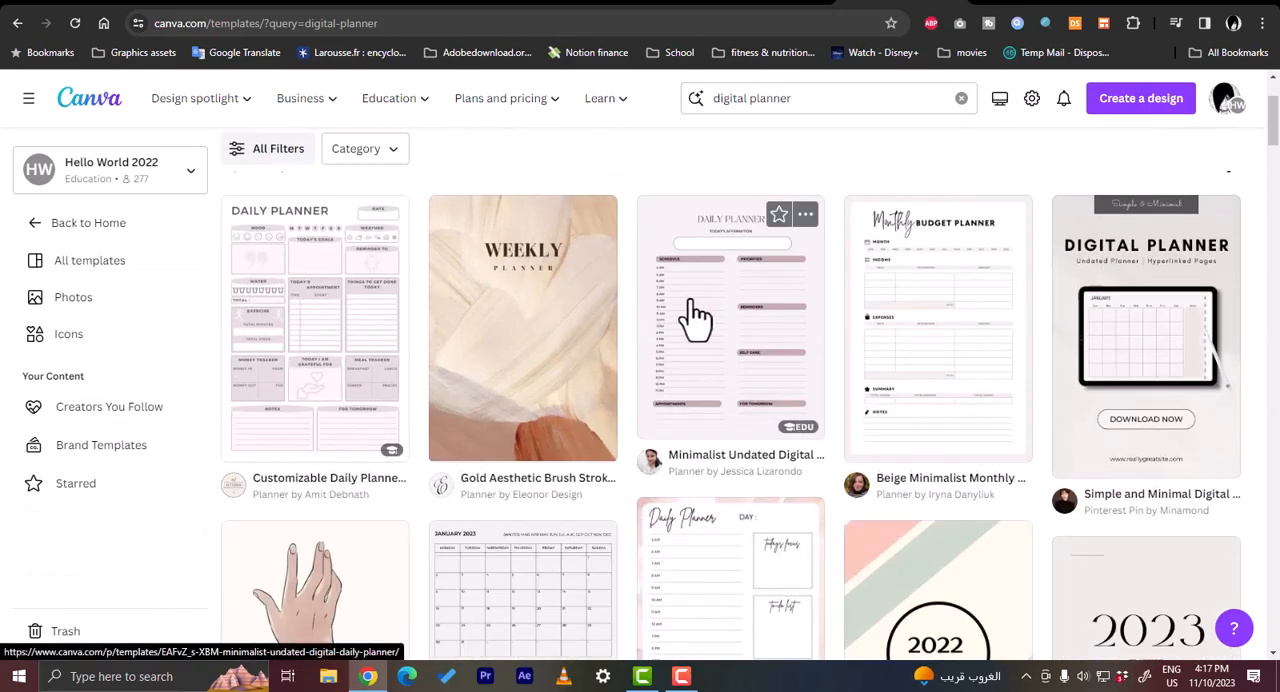
scroll(557, 314, "down", 3)
scroll(557, 314, "down", 1)
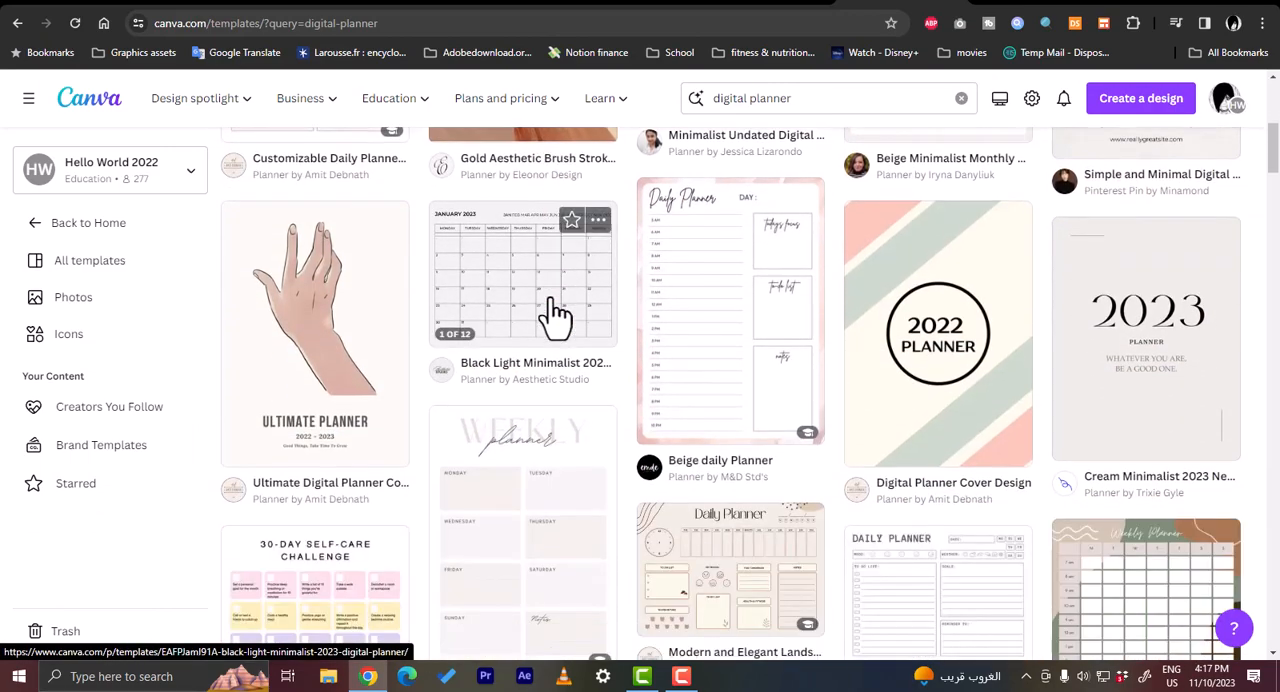
scroll(768, 330, "down", 3)
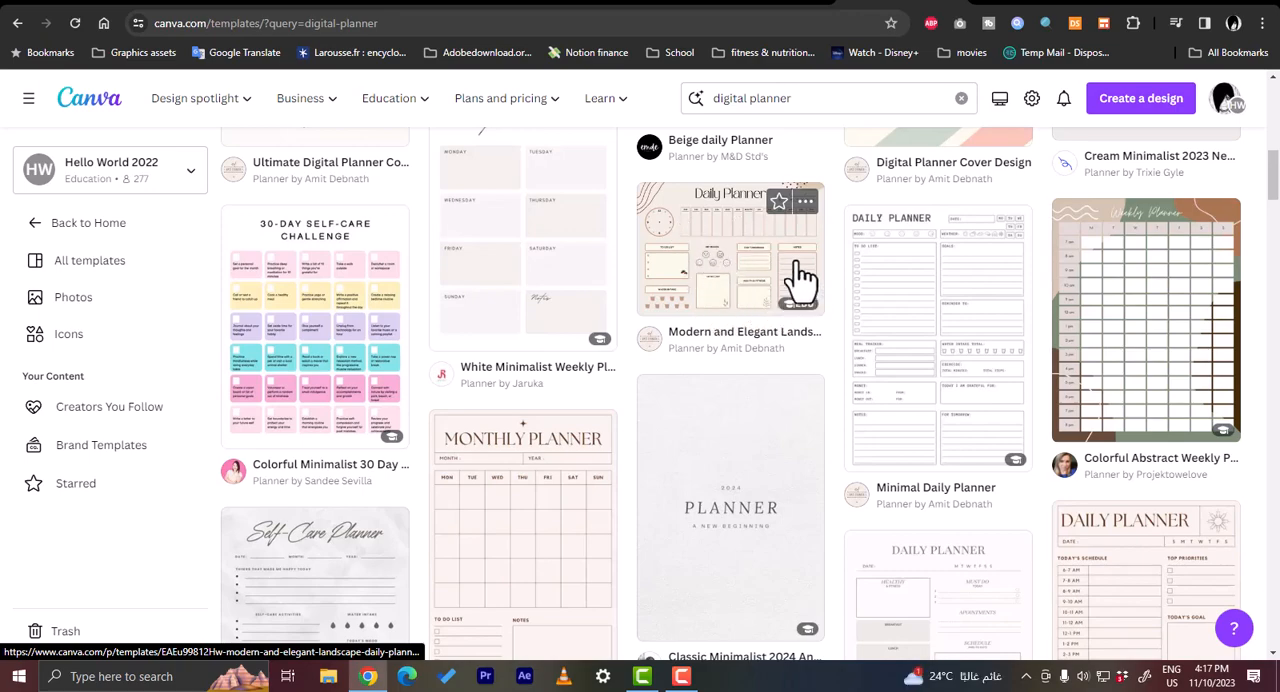
left_click(768, 280)
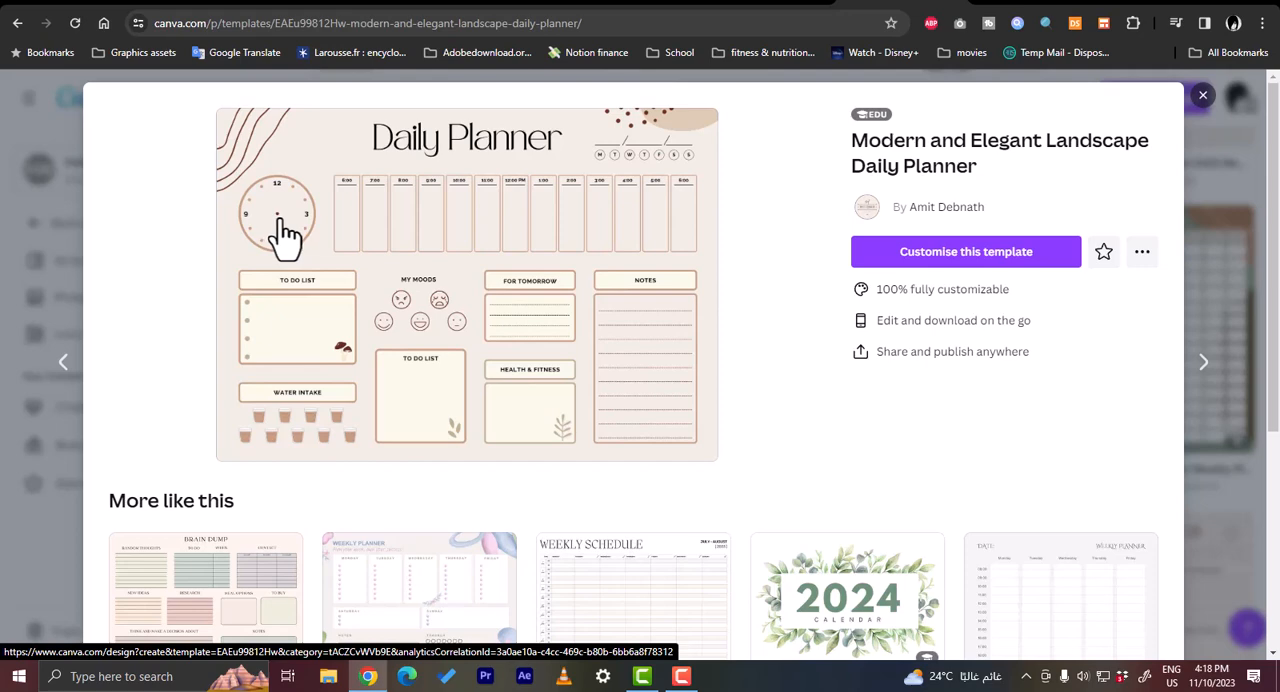
- Review the Modern and Elegant Landscape Daily Planner with its similar templates, and start customising it in the editor
scroll(405, 271, "down", 1)
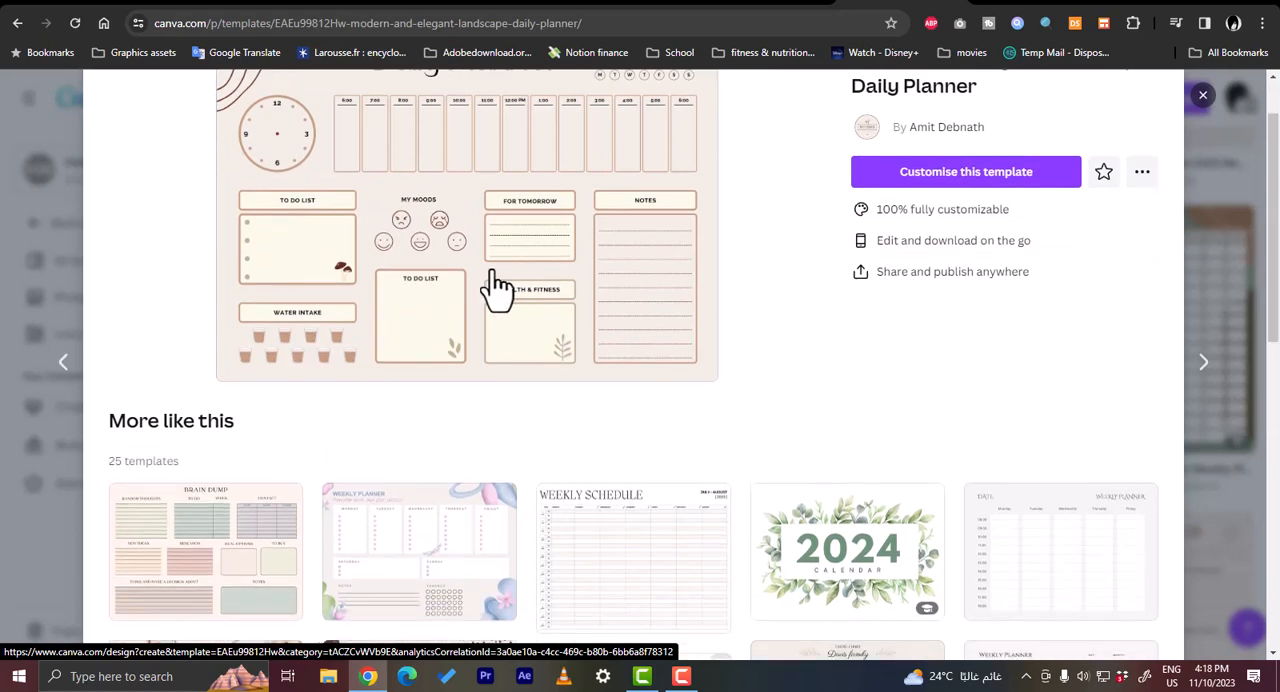
scroll(497, 288, "down", 1)
scroll(451, 309, "up", 2)
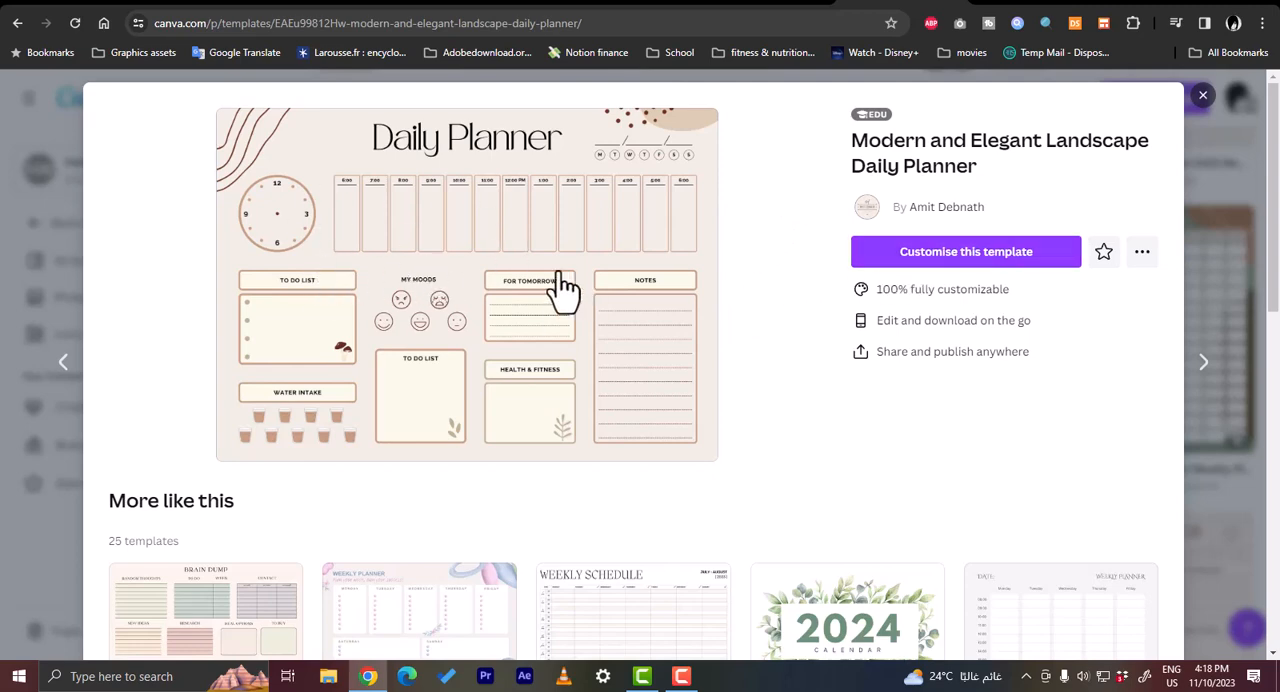
left_click(971, 266)
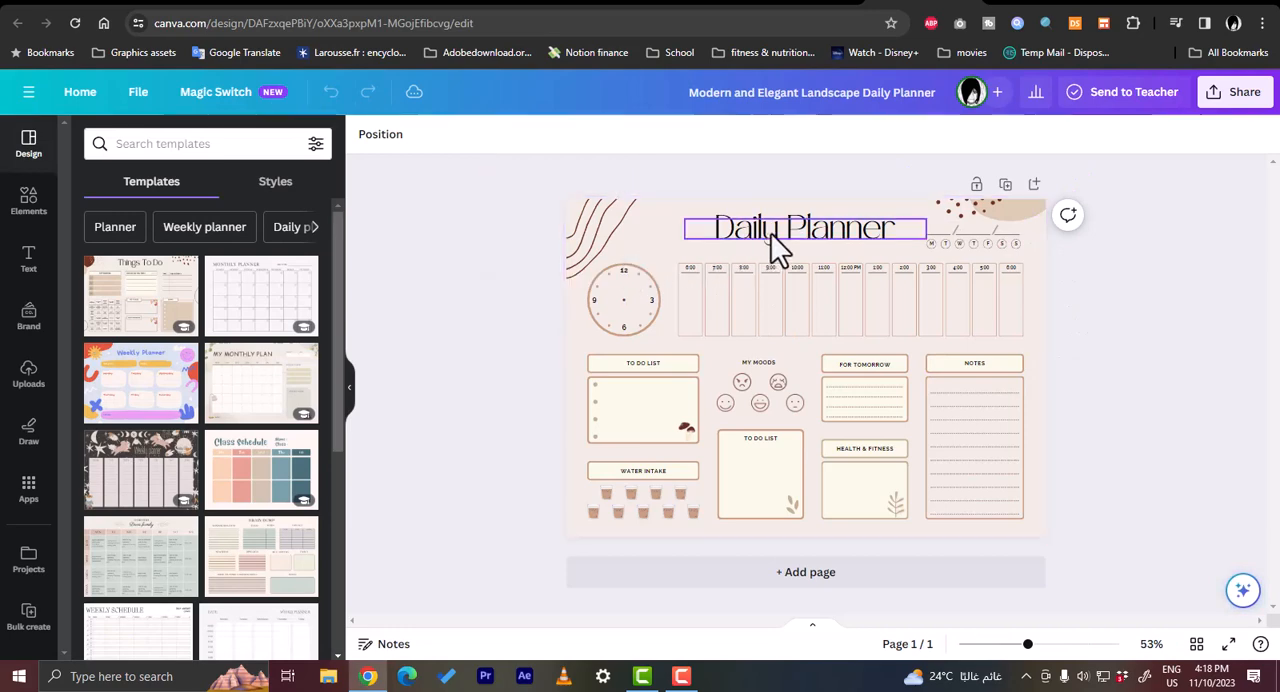
- Apply the Cute Organic Illustrative School Weekly Planner template to the page and return to the template list
left_click(862, 247)
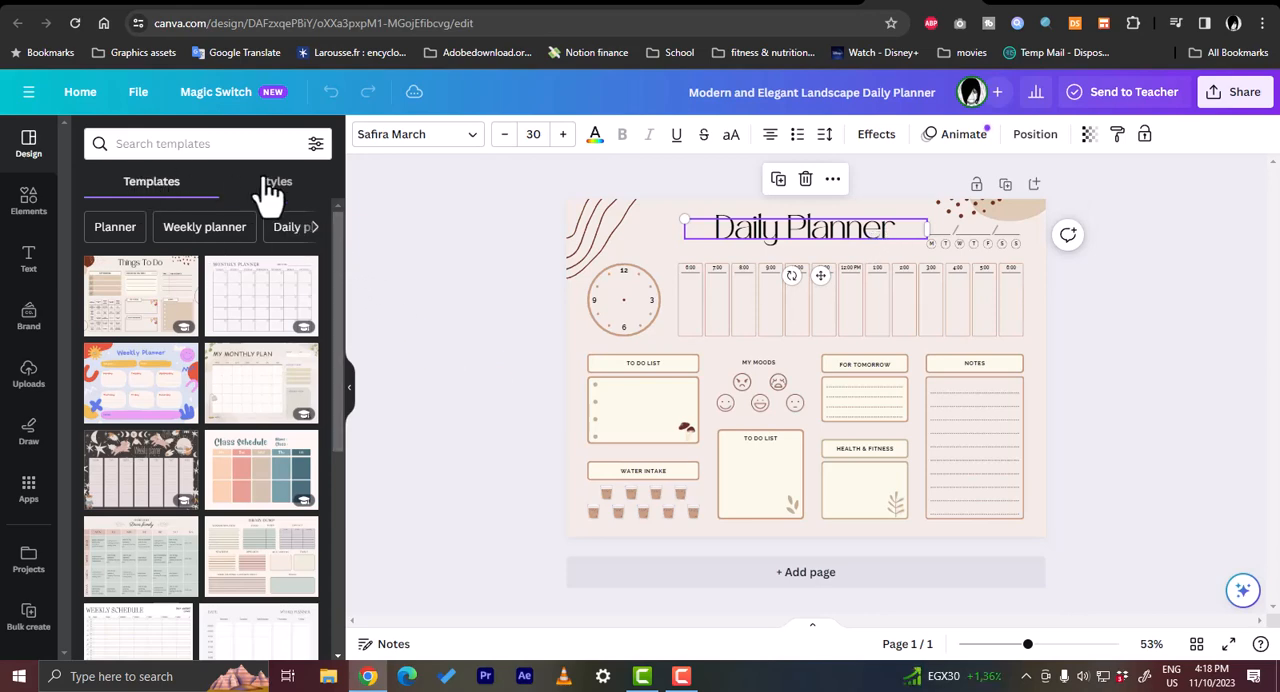
mouse_move(341, 294)
left_mouse_down()
mouse_move(338, 318)
mouse_move(342, 282)
left_mouse_up()
left_click(143, 390)
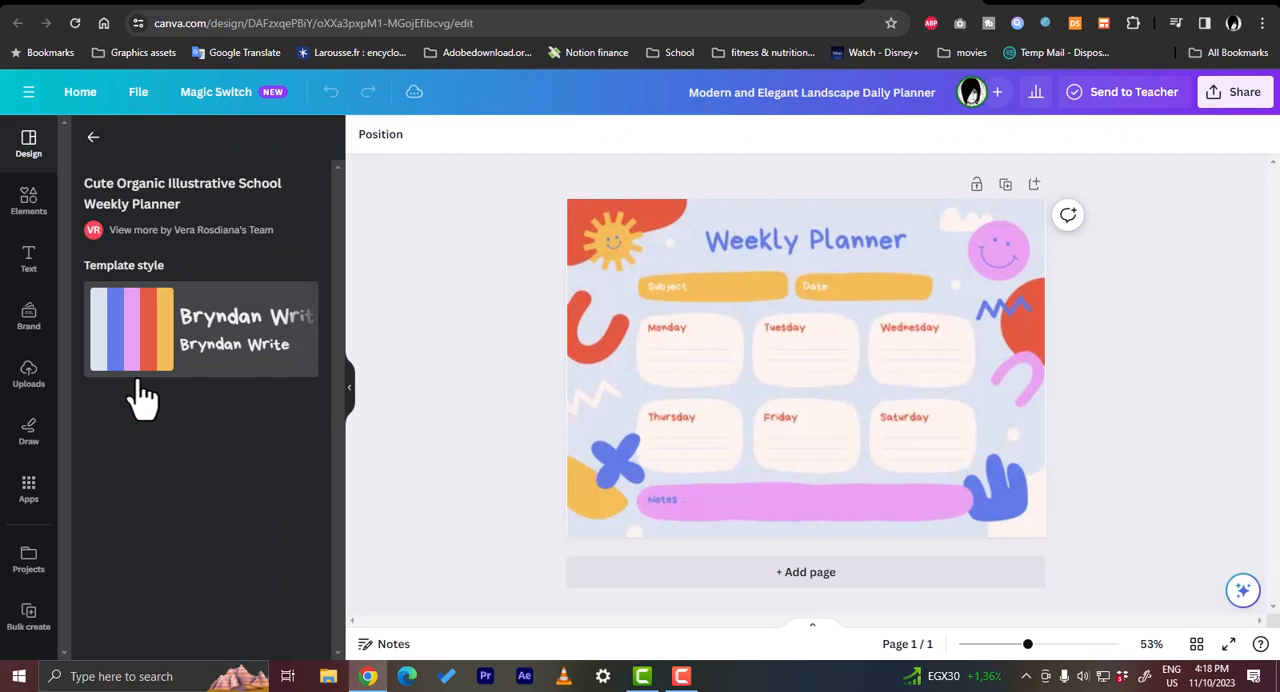
left_click(93, 137)
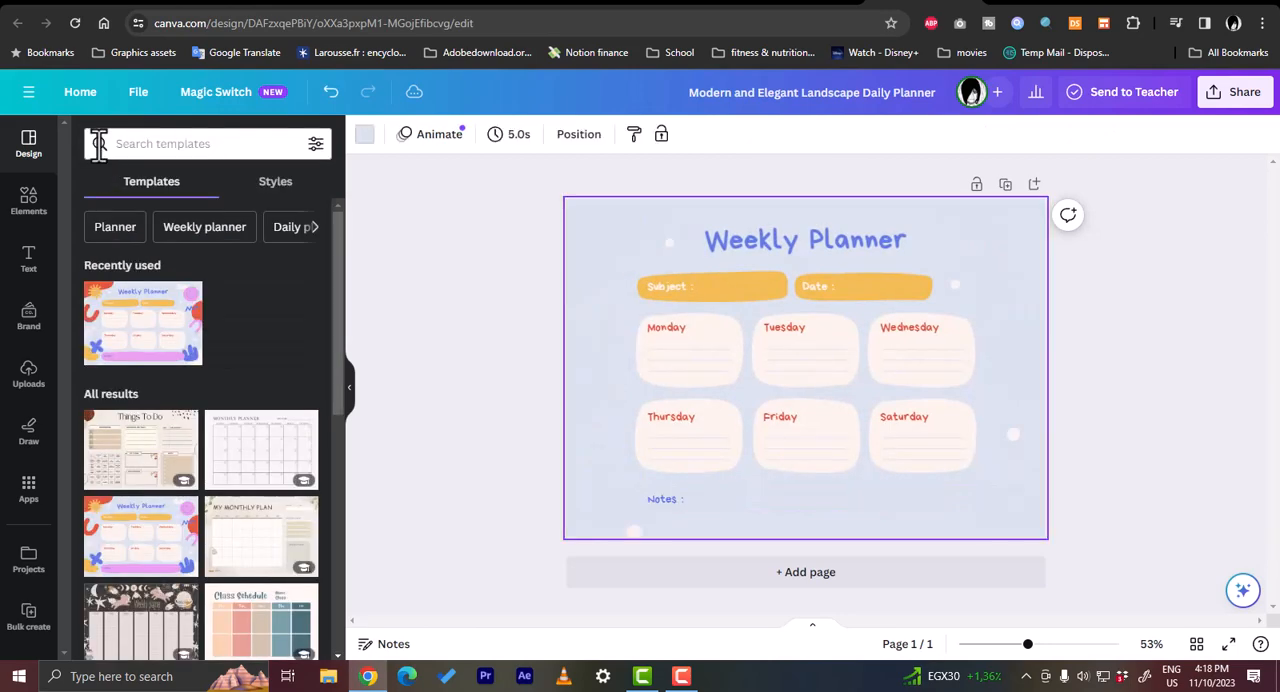
- Apply the Brown Abstract Things To Do List and Planner template with its template style, and return to the template list
left_click(143, 455)
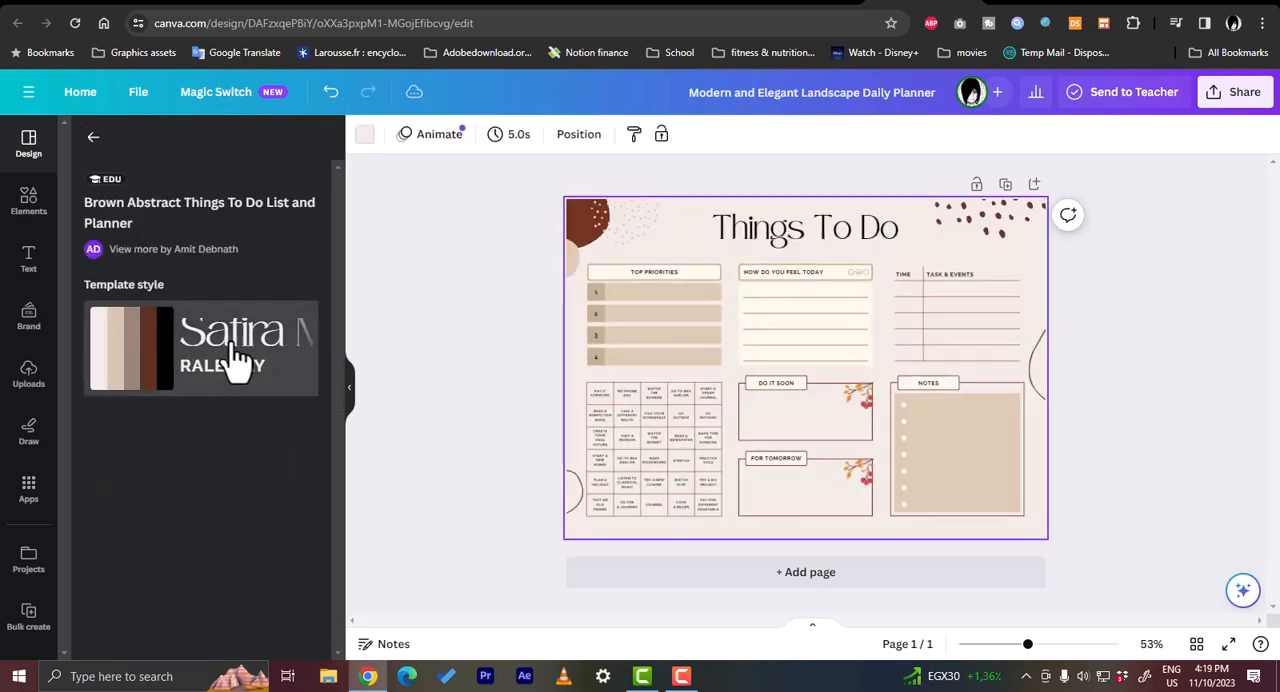
left_click(172, 365)
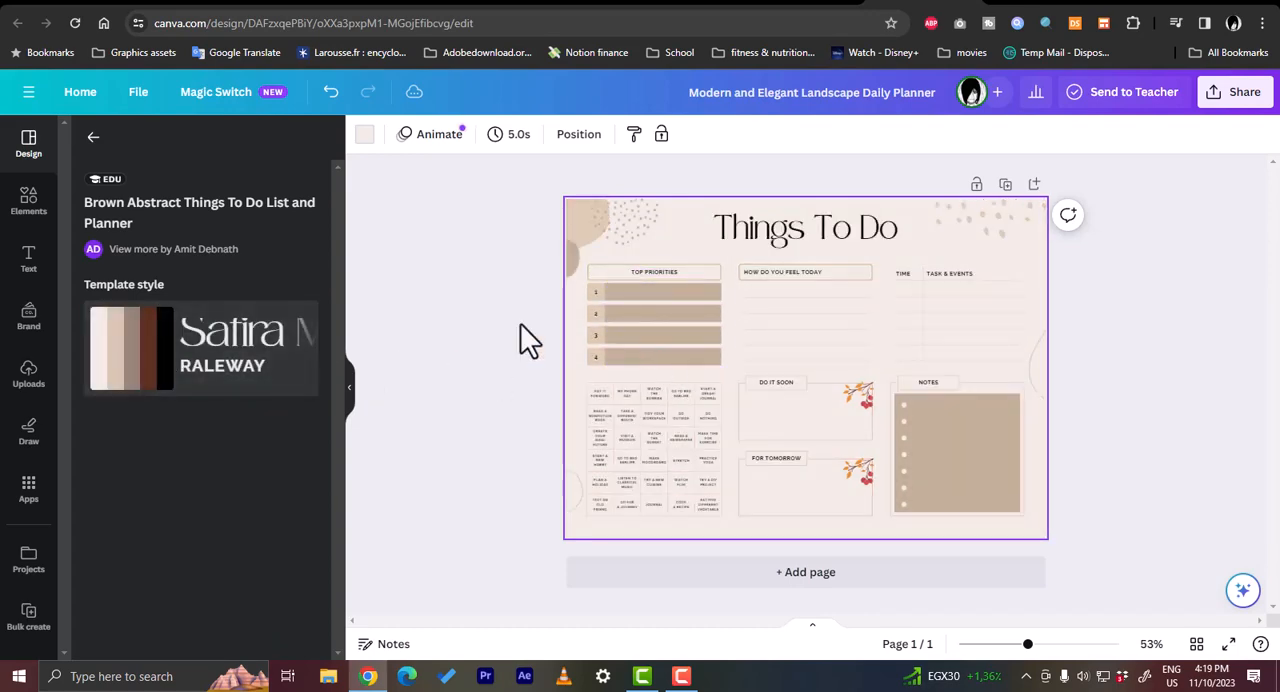
left_click(93, 137)
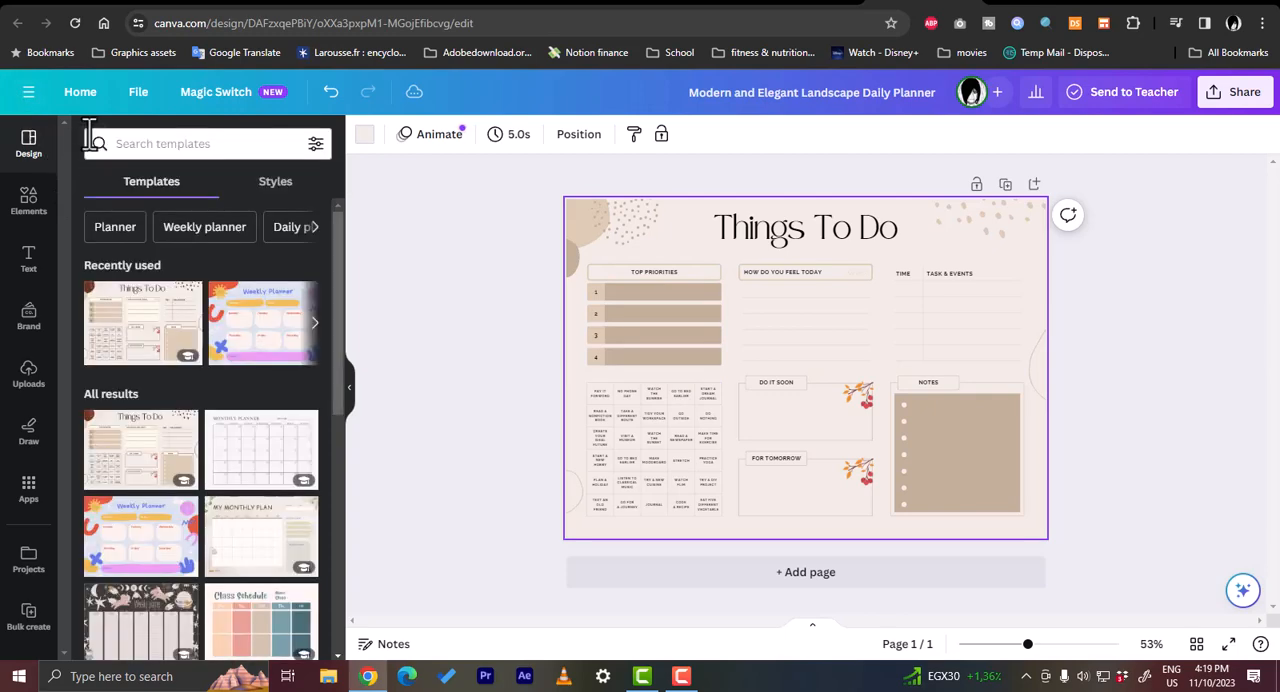
scroll(200, 329, "down", 3)
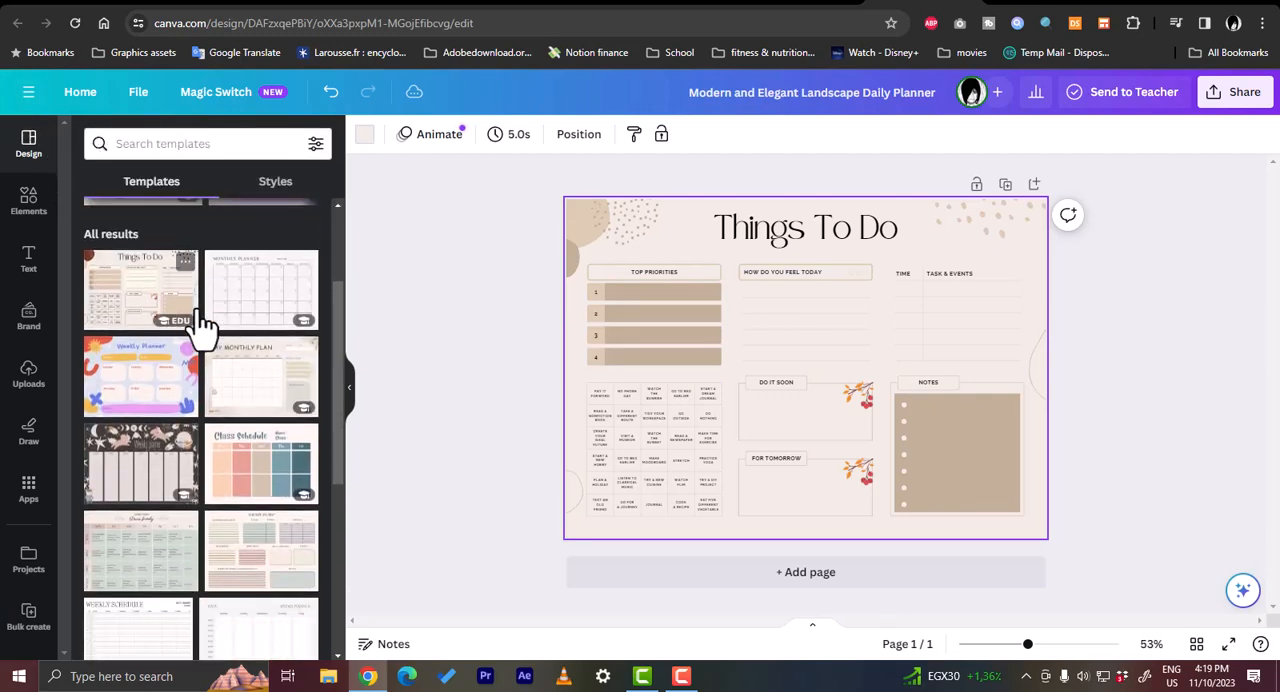
scroll(177, 400, "up", 3)
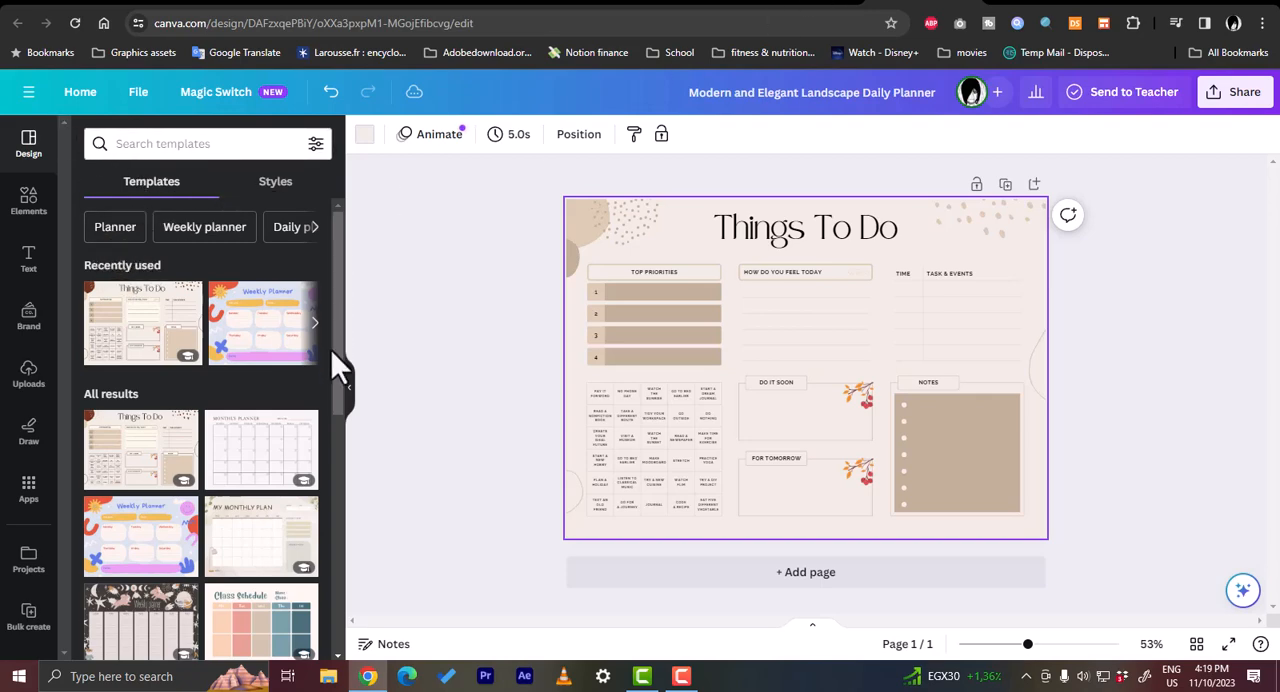
left_click(315, 322)
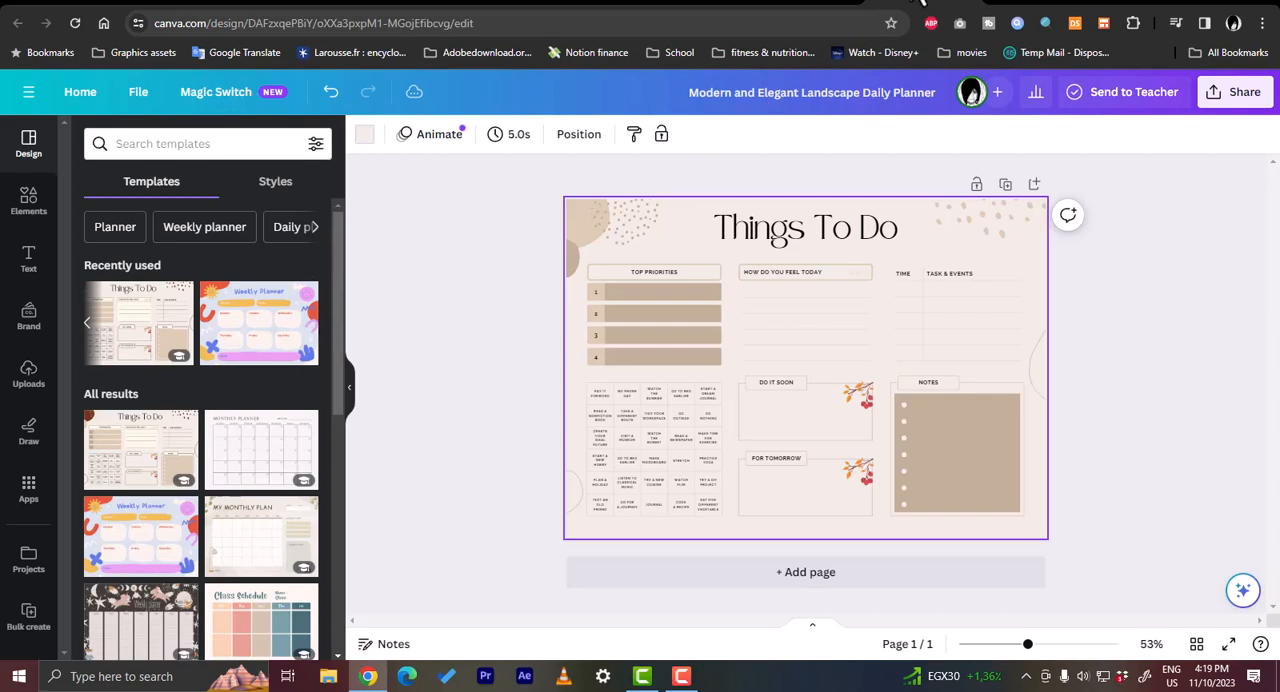
- Discard the restyled design and open a fresh copy of the Modern and Elegant Landscape Daily Planner template for editing
left_click(873, 2)
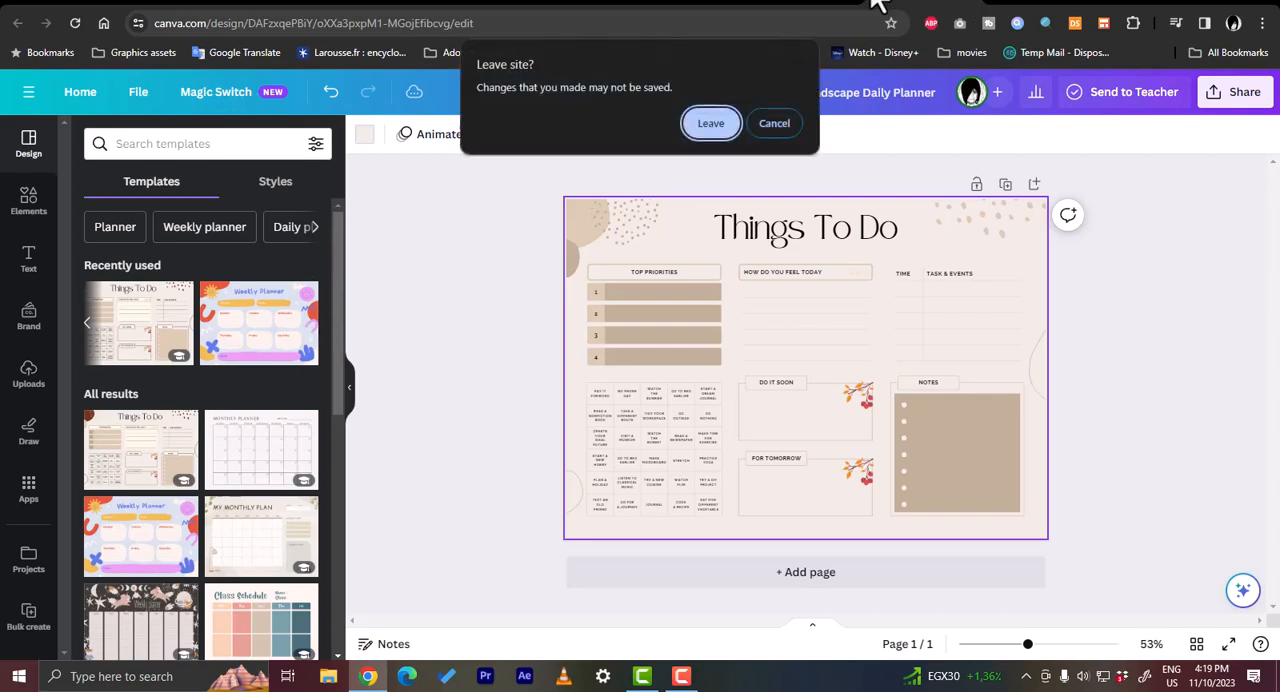
left_click(712, 134)
left_click(975, 252)
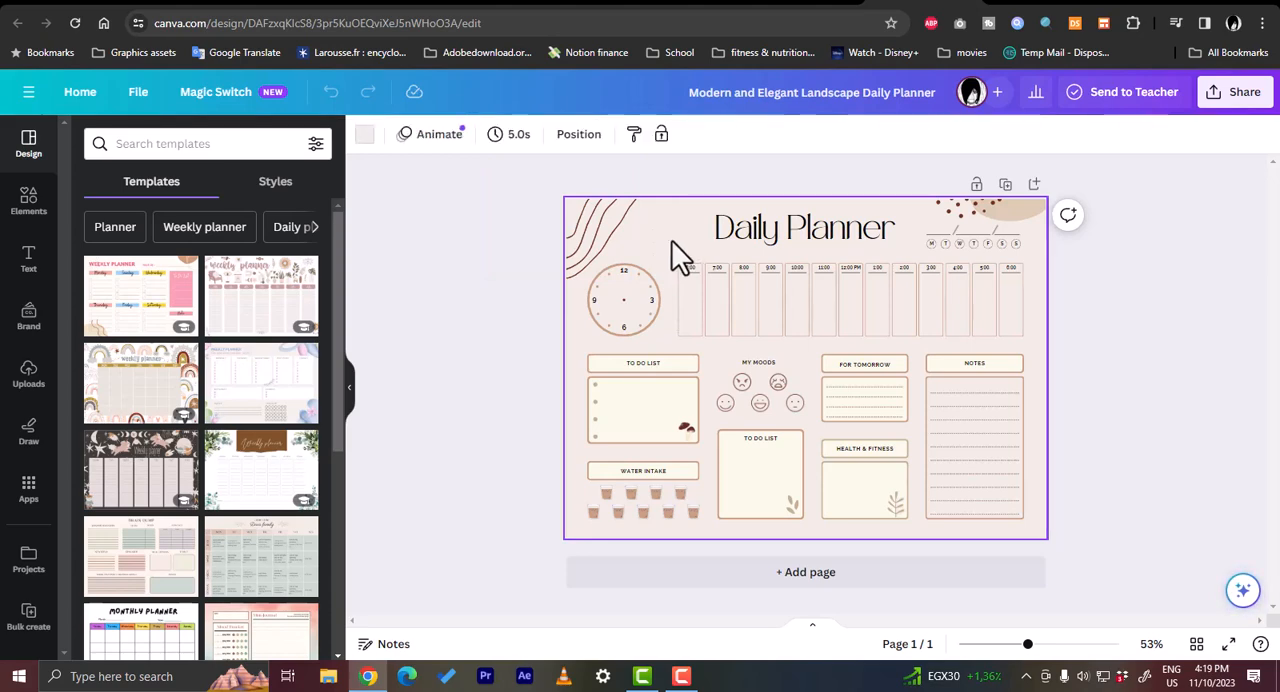
- Open the elements library for the planner page, leaving style copying switched off
left_click(636, 142)
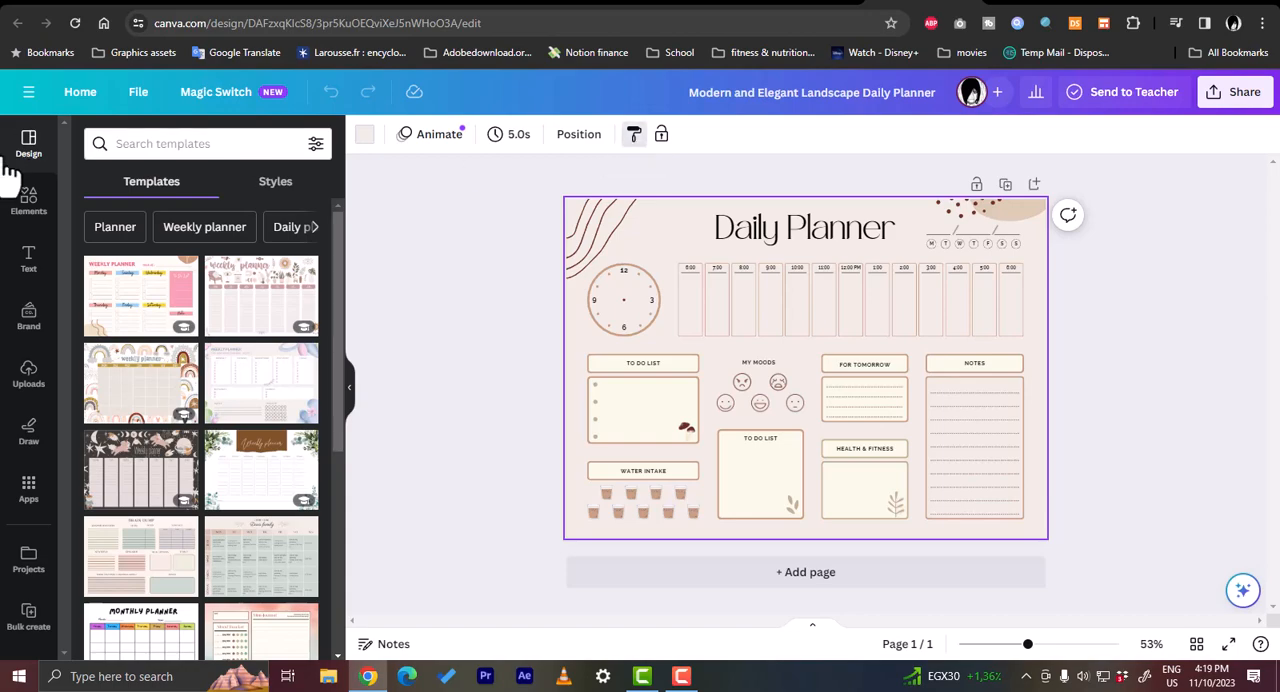
left_click(23, 213)
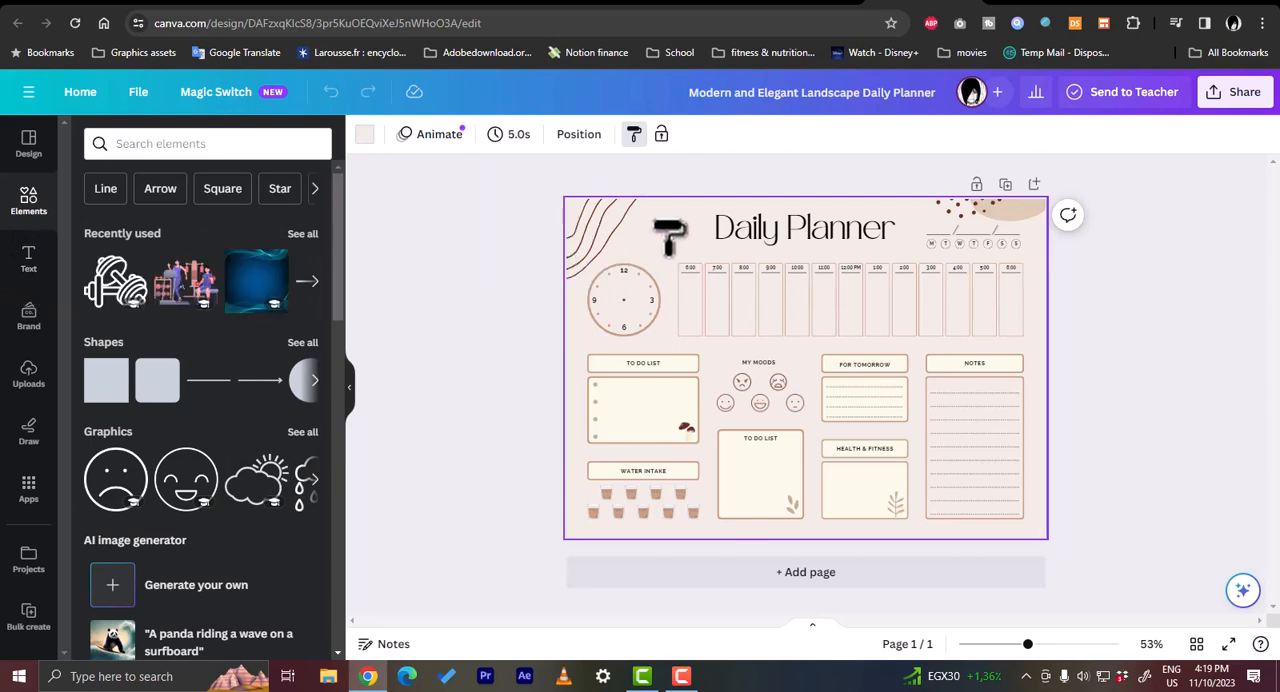
left_click(634, 138)
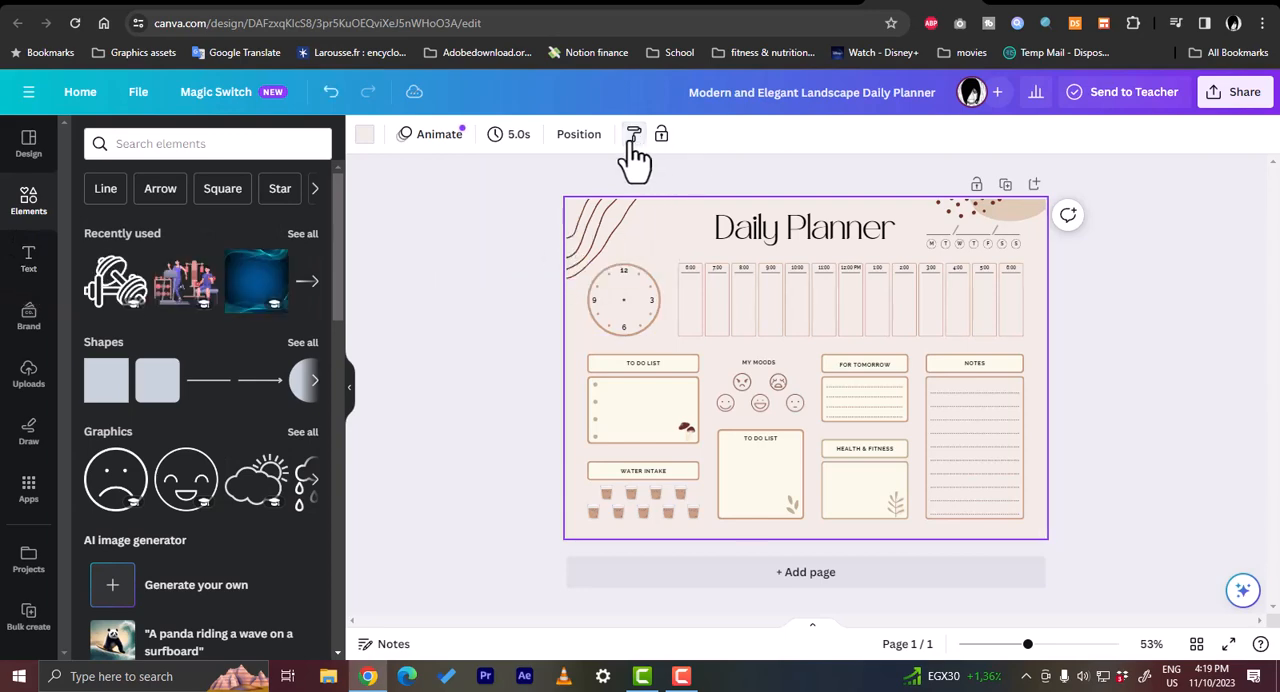
- Try a light red and a turquoise solid colour as the planner page's background
left_click(365, 136)
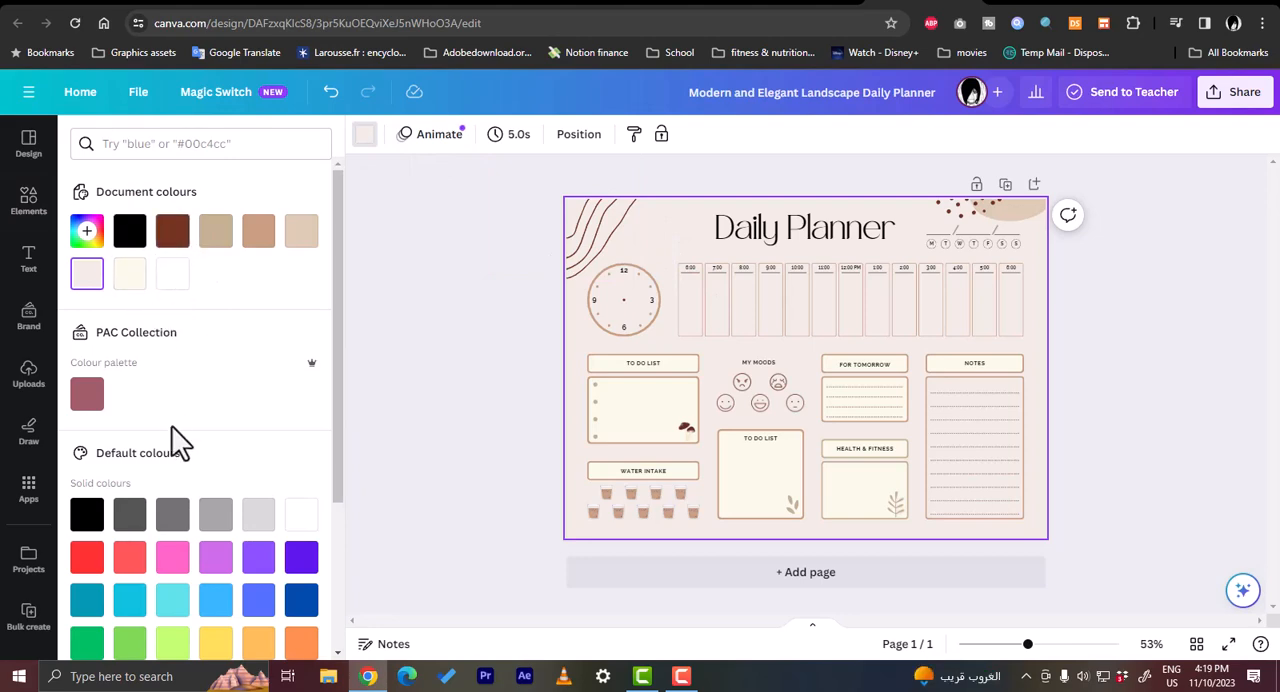
left_click(130, 558)
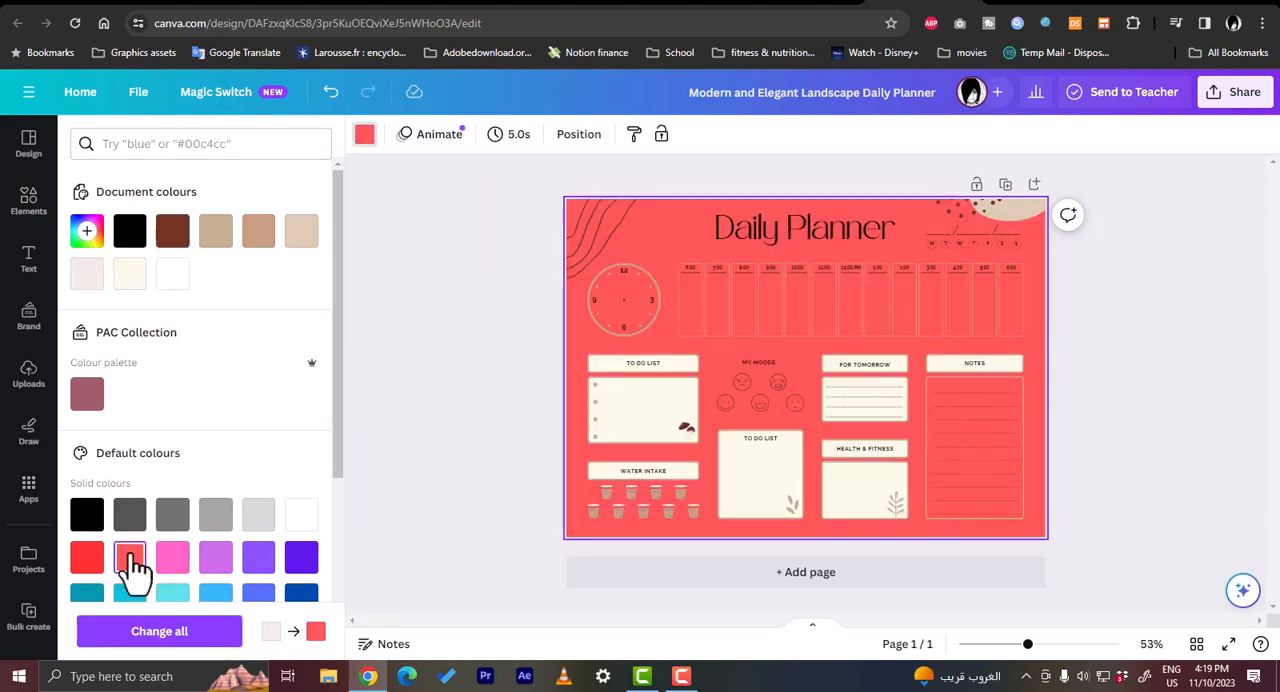
scroll(130, 565, "down", 1)
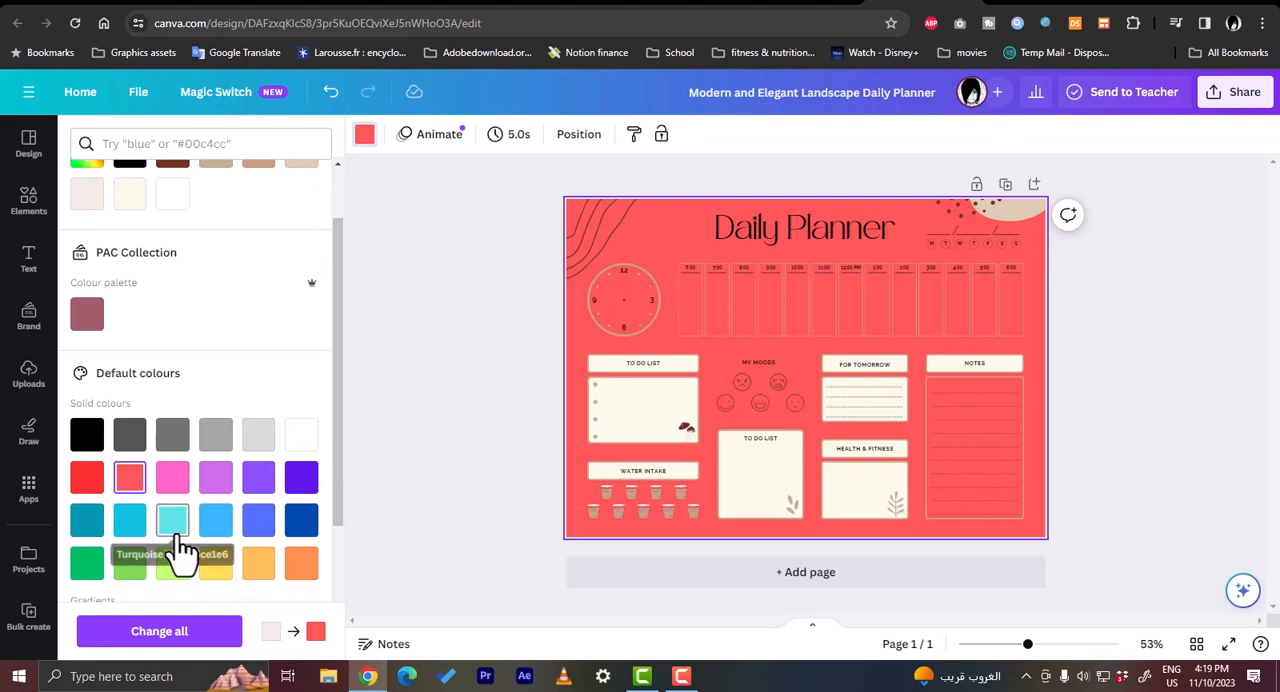
scroll(180, 500, "down", 2)
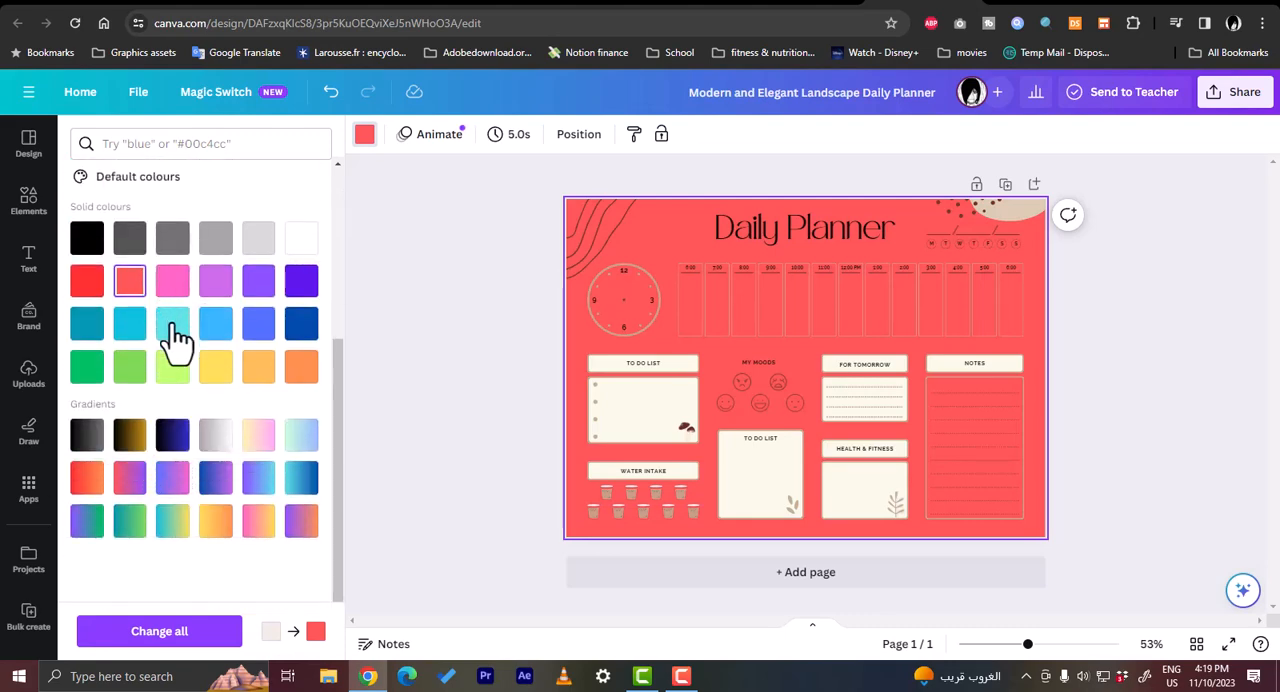
left_click(172, 325)
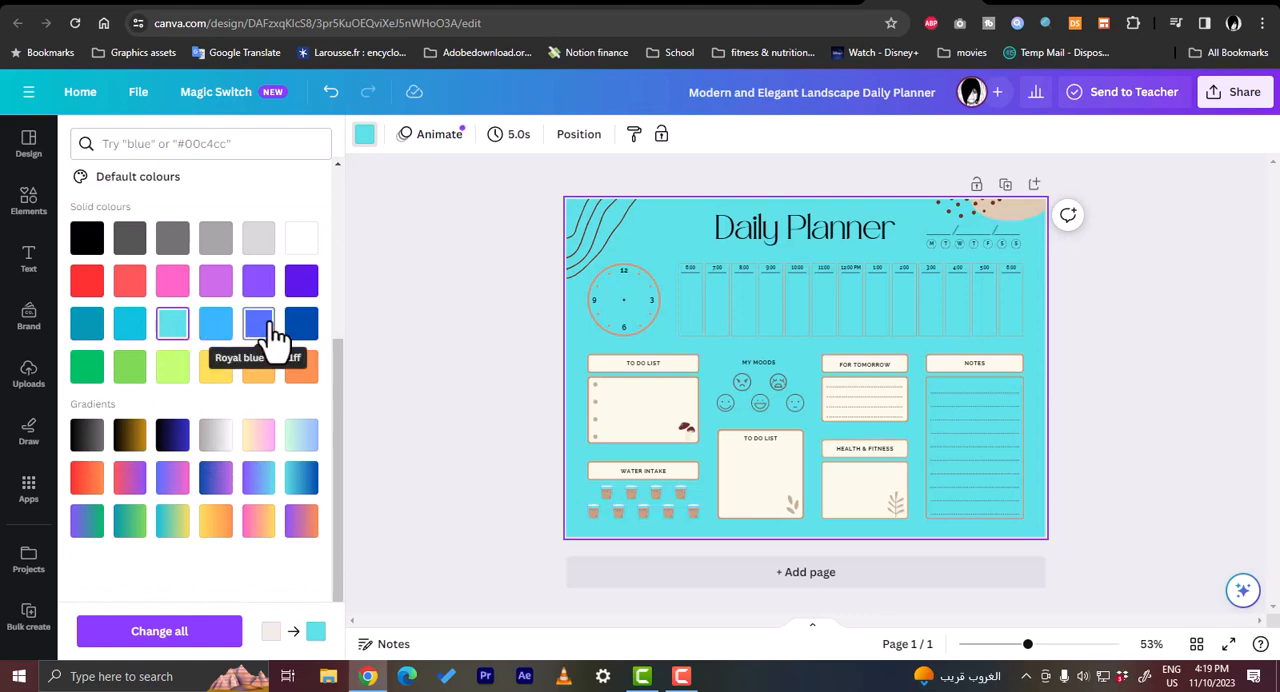
- Change the "TO DO LIST" label inside the box below My Moods to "DAILY CALORIES"
left_click(673, 408)
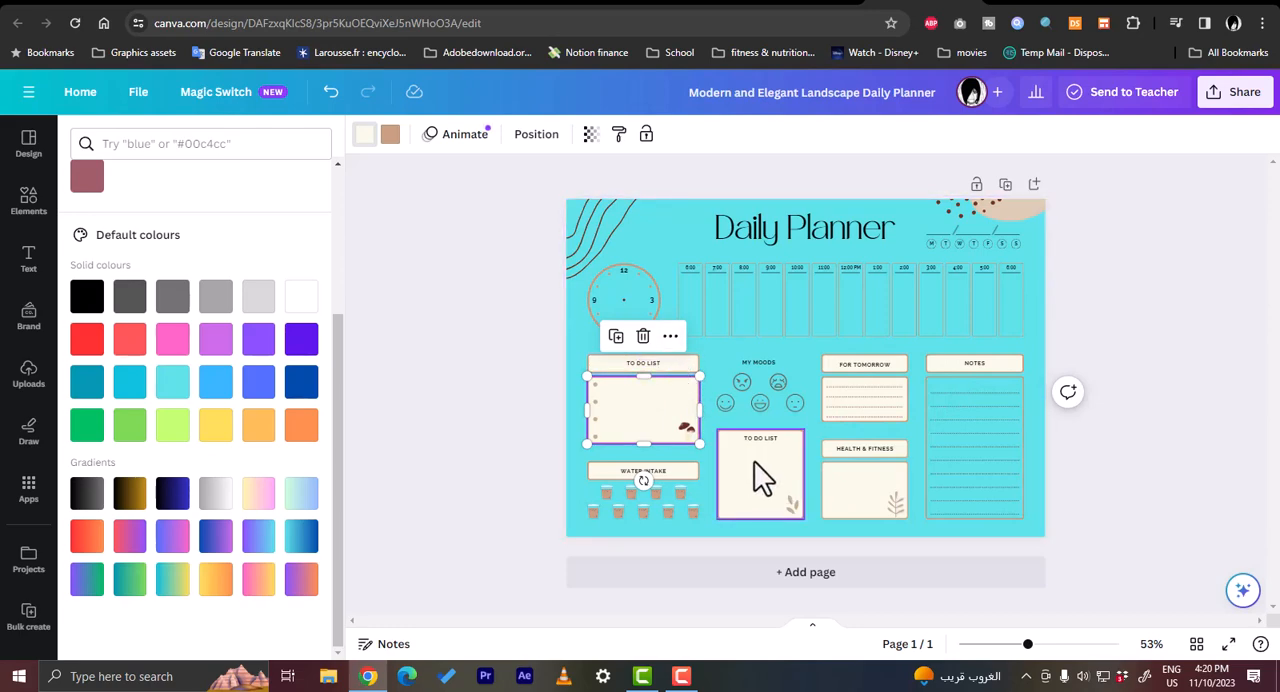
left_click(778, 441)
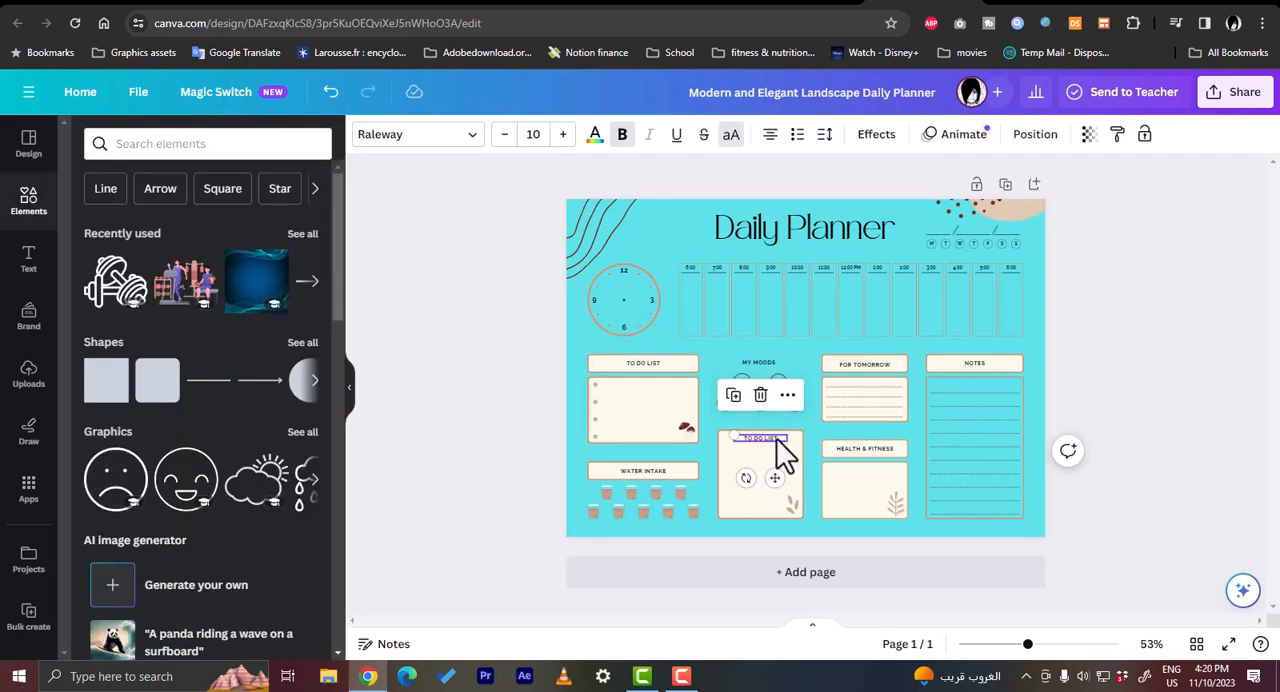
double_click(777, 441)
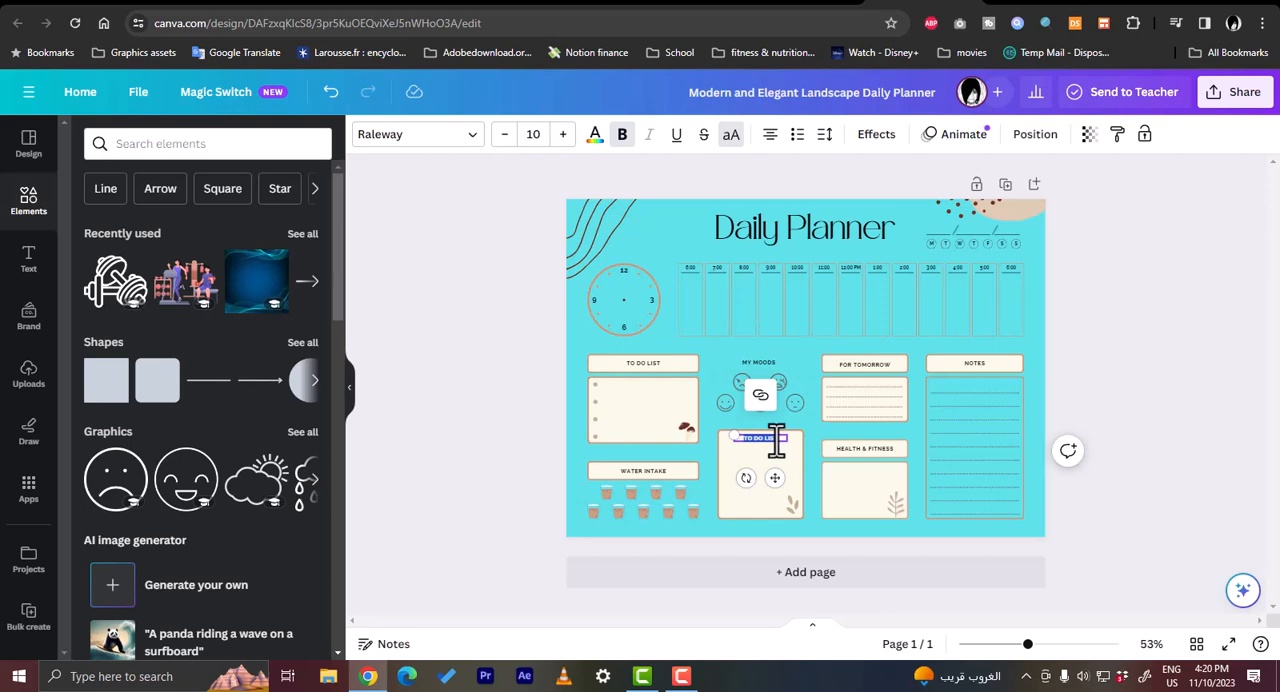
type("DIET")
left_click(510, 463)
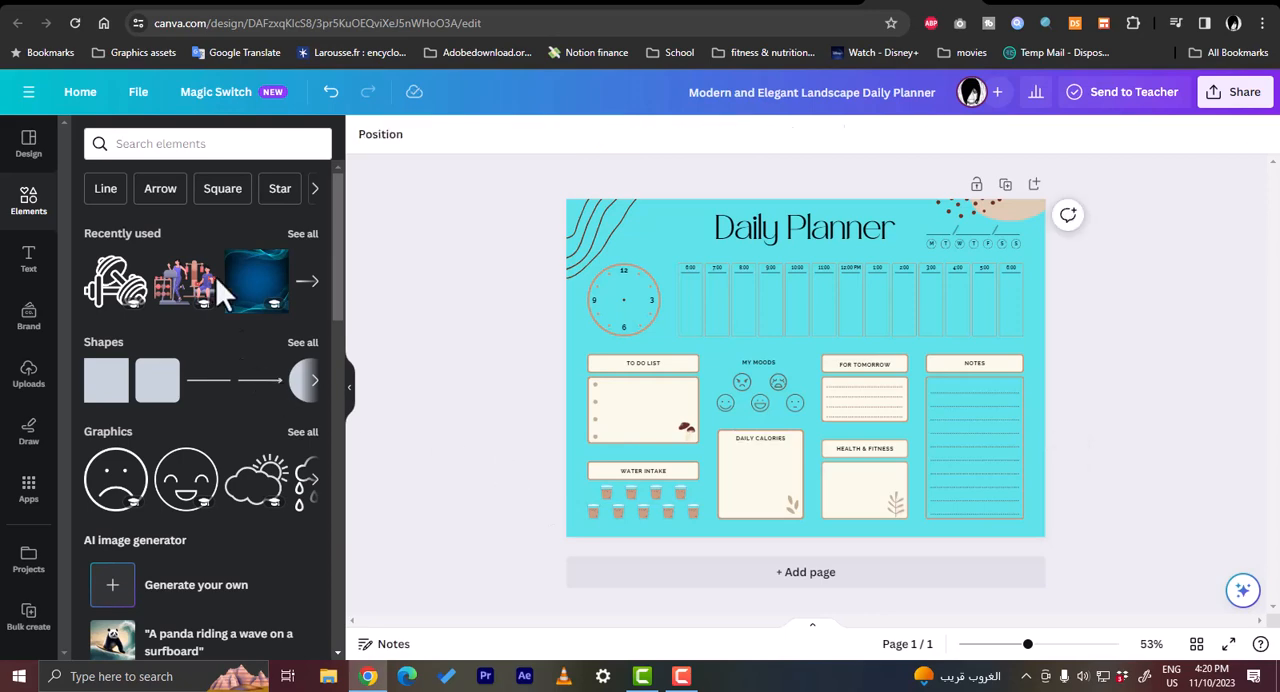
- Search the elements for "food", place the heart-shaped fruit and vegetable graphic in the Daily Calories box, and tilt it slightly
left_click(204, 145)
type("food")
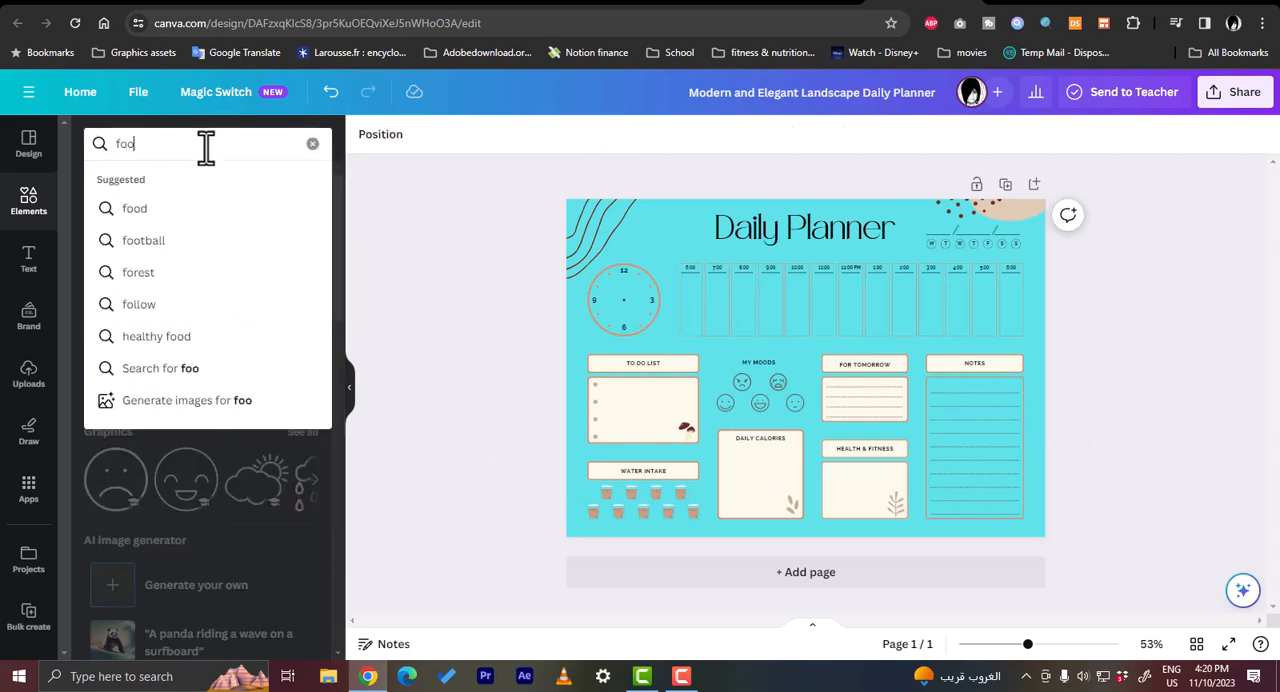
left_click(168, 210)
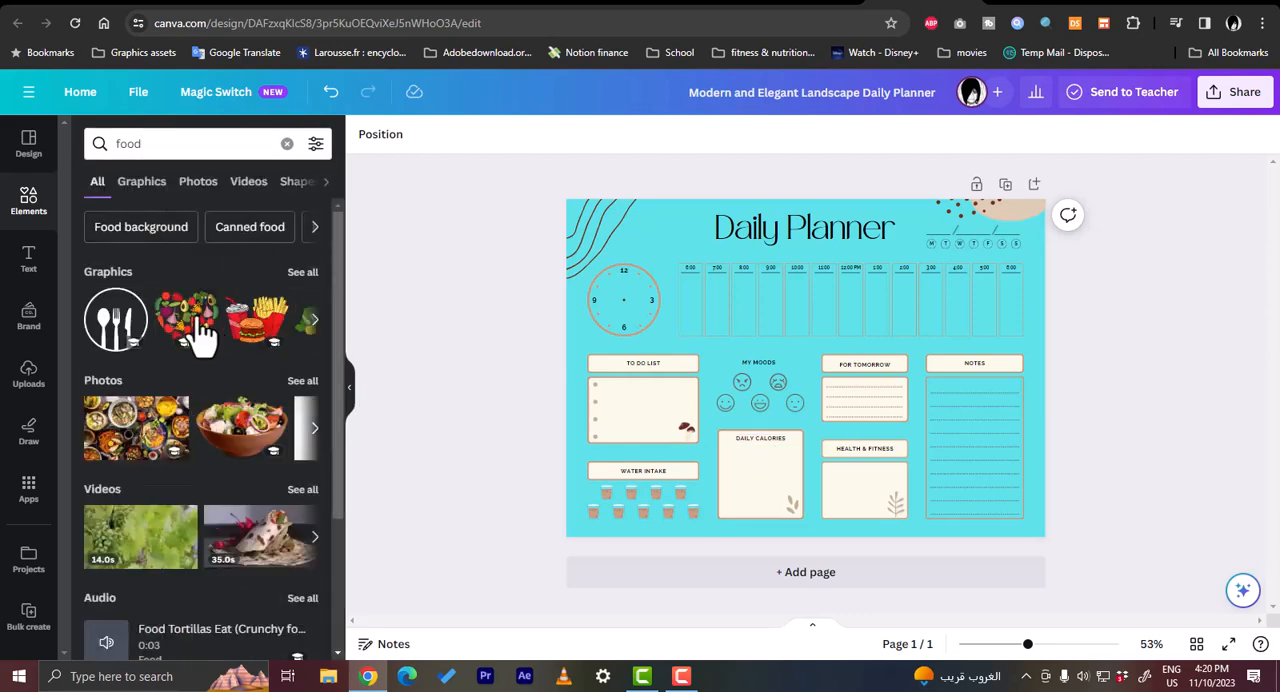
left_click_drag(194, 329, 780, 461)
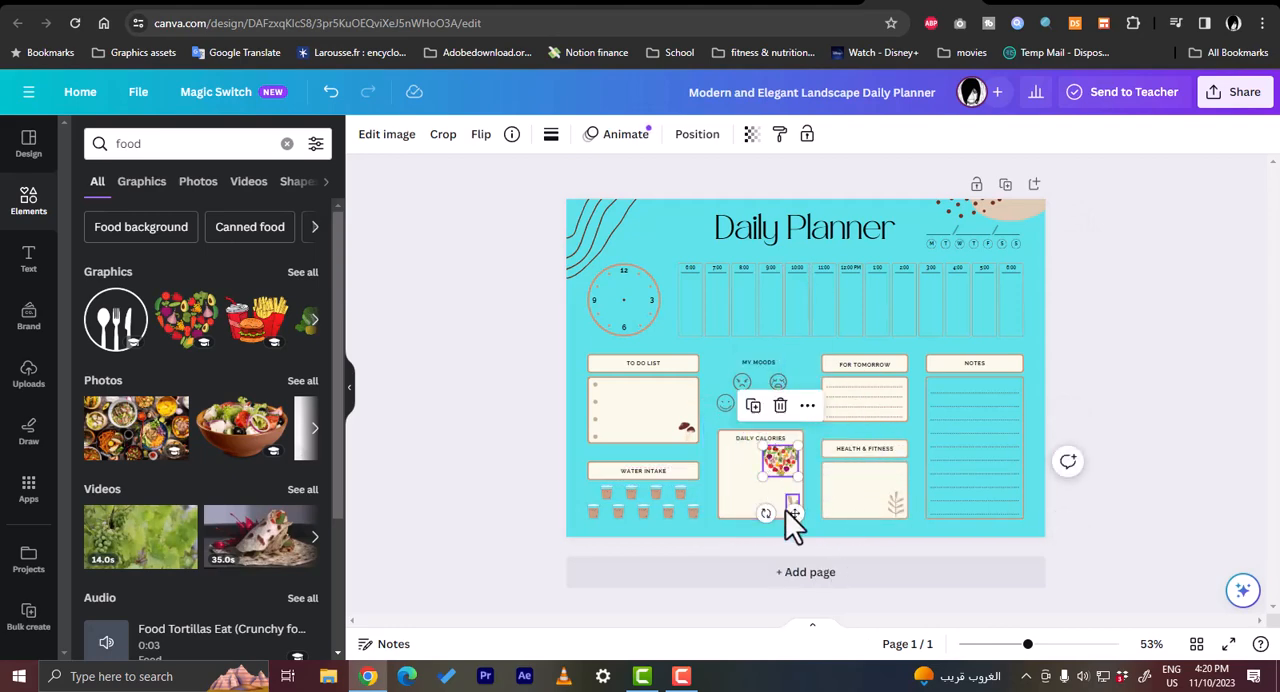
left_click_drag(767, 512, 775, 515)
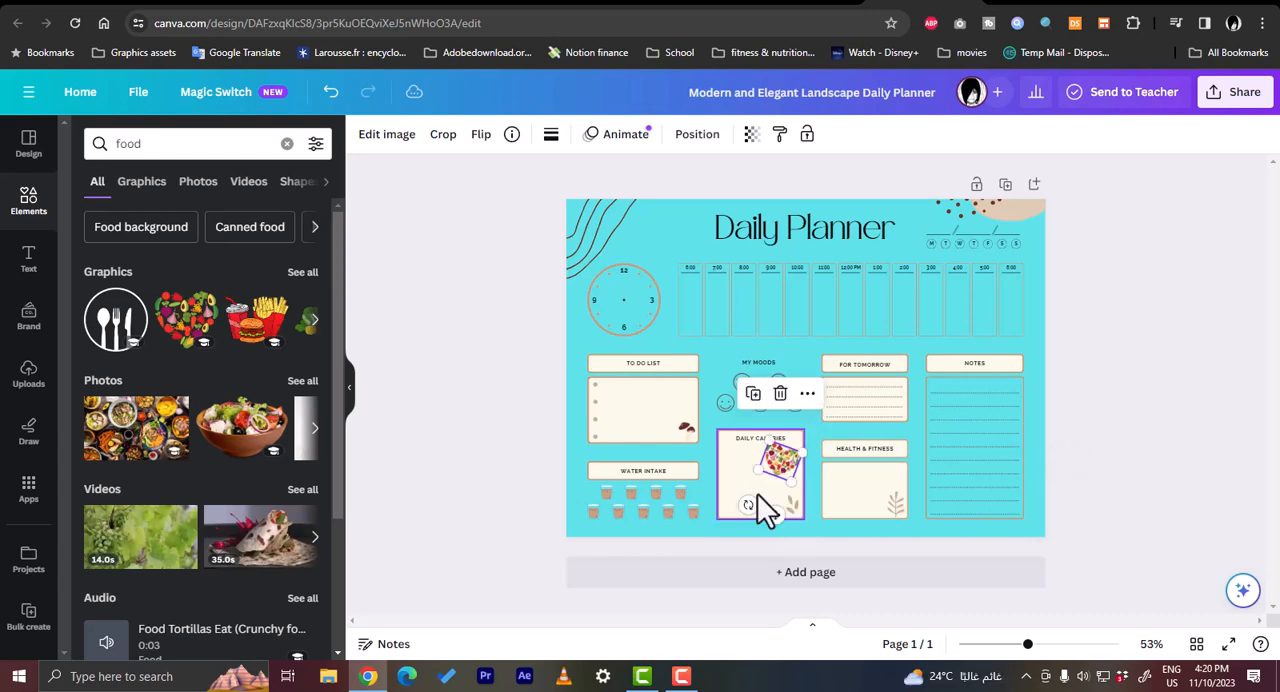
left_click(742, 474)
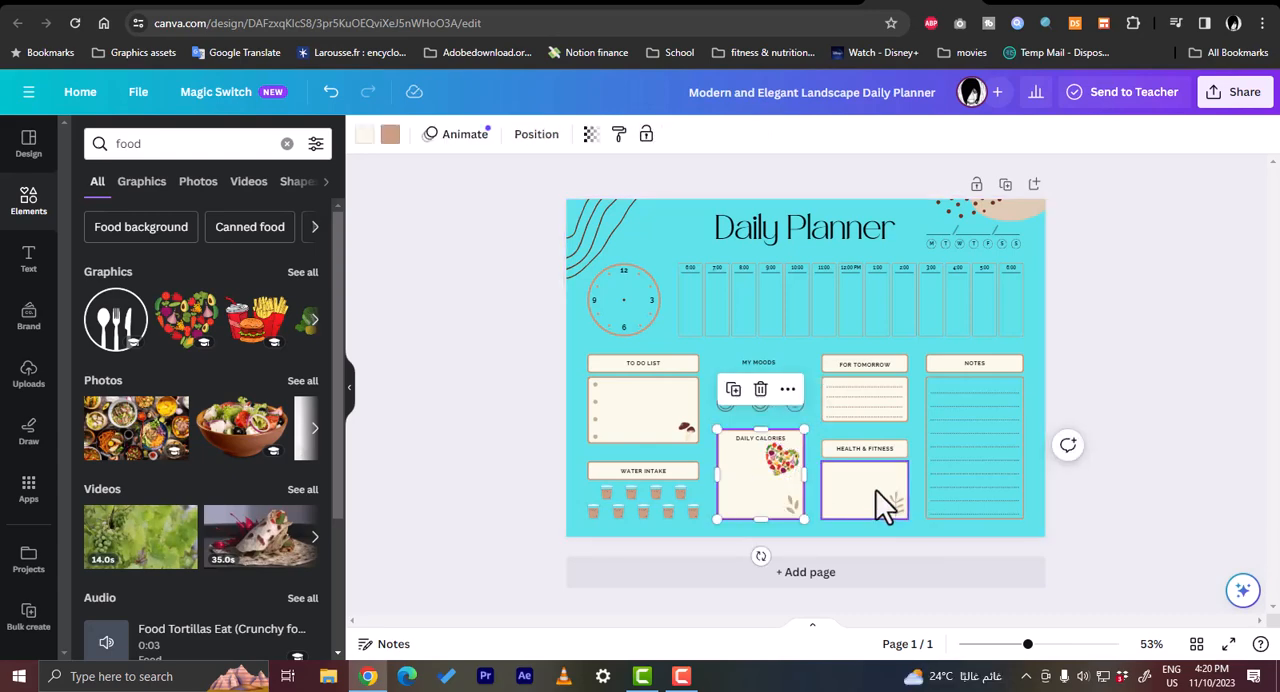
- Search the elements for "gym" and fit the graphic of two people exercising into the Health & Fitness box
left_click(206, 149)
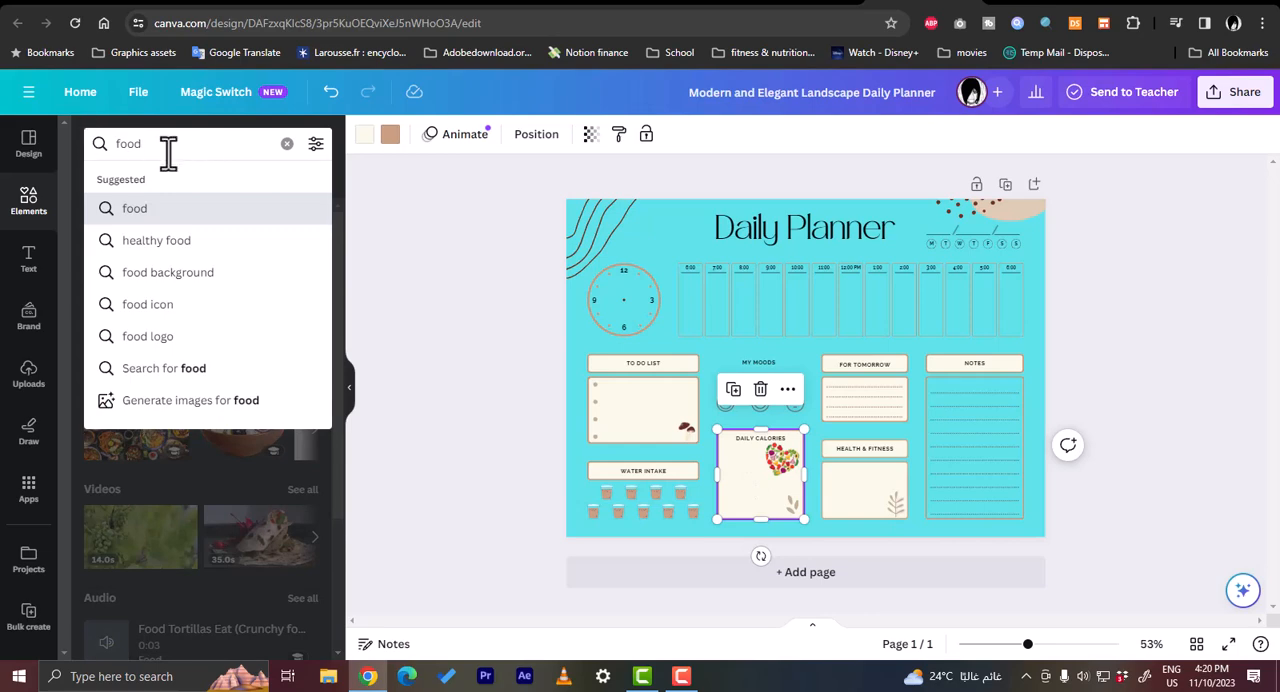
double_click(170, 148)
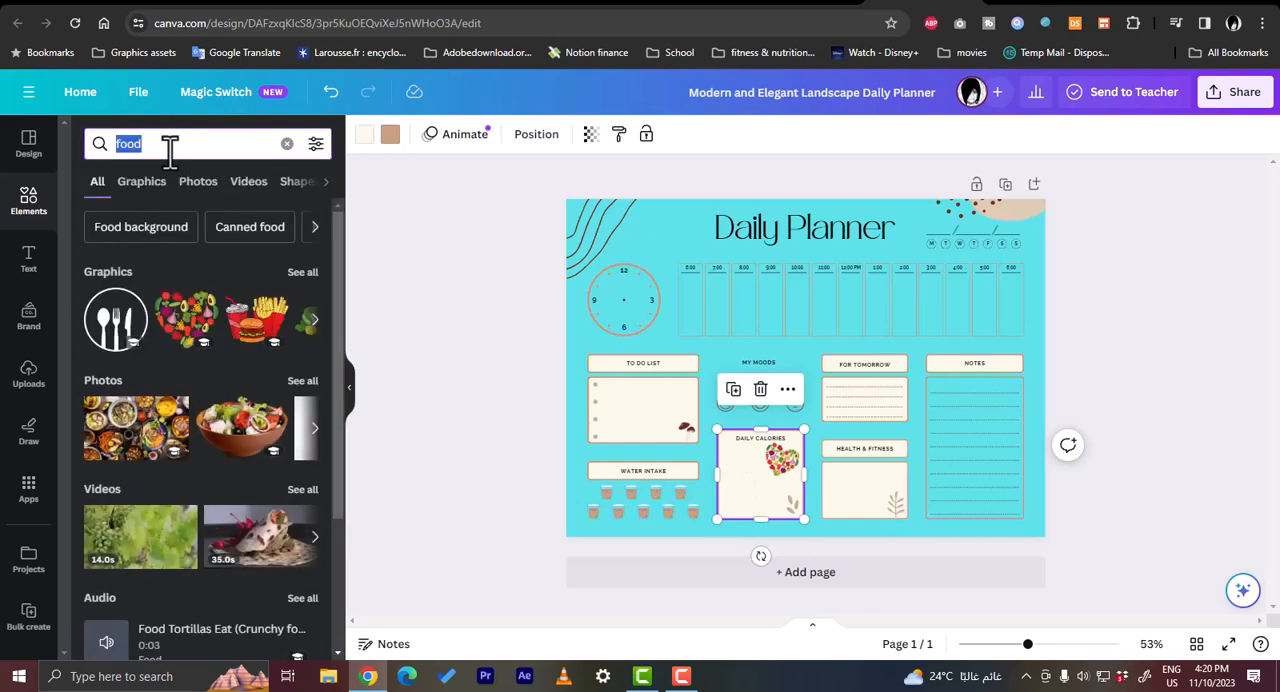
type("gym")
key("Return")
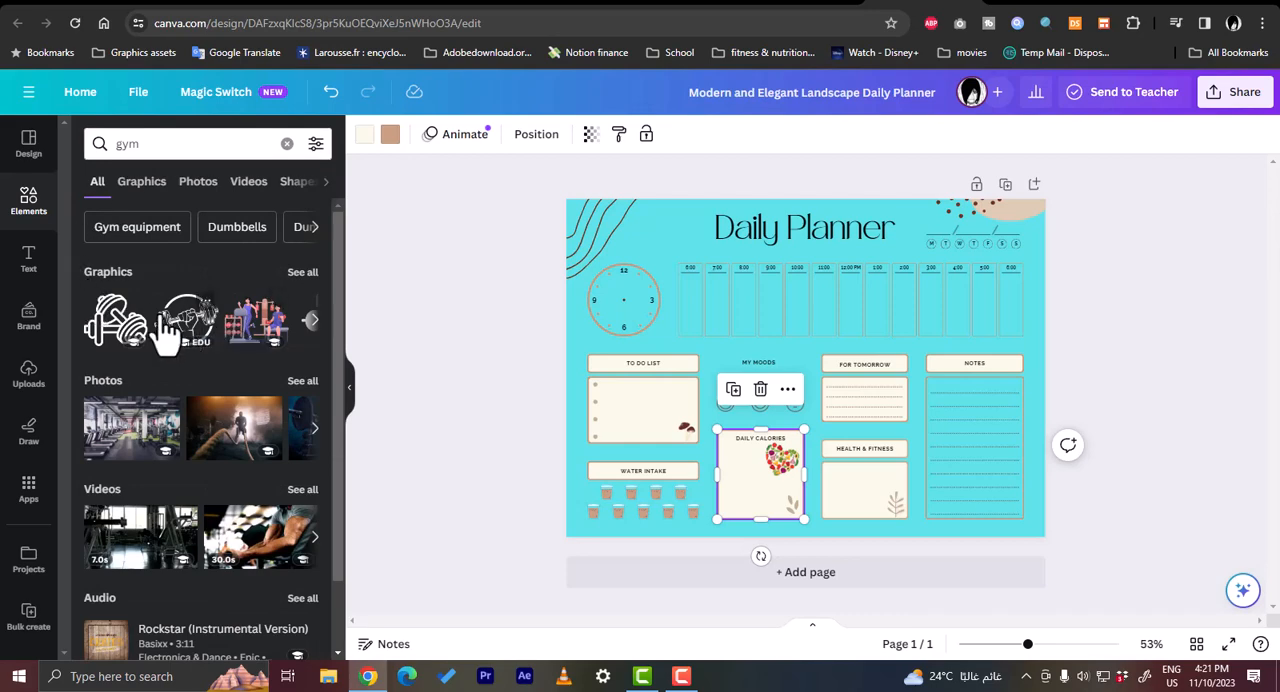
left_click(253, 333)
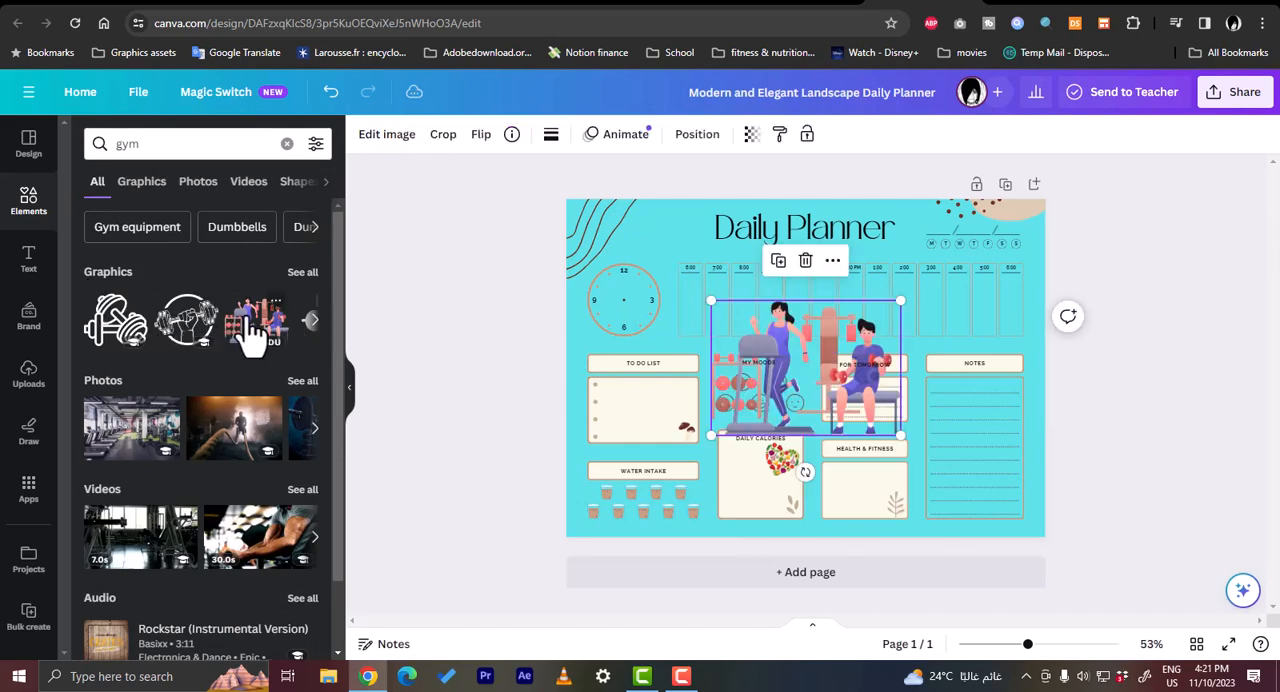
mouse_move(709, 298)
left_mouse_down()
mouse_move(834, 366)
mouse_move(858, 483)
left_mouse_up()
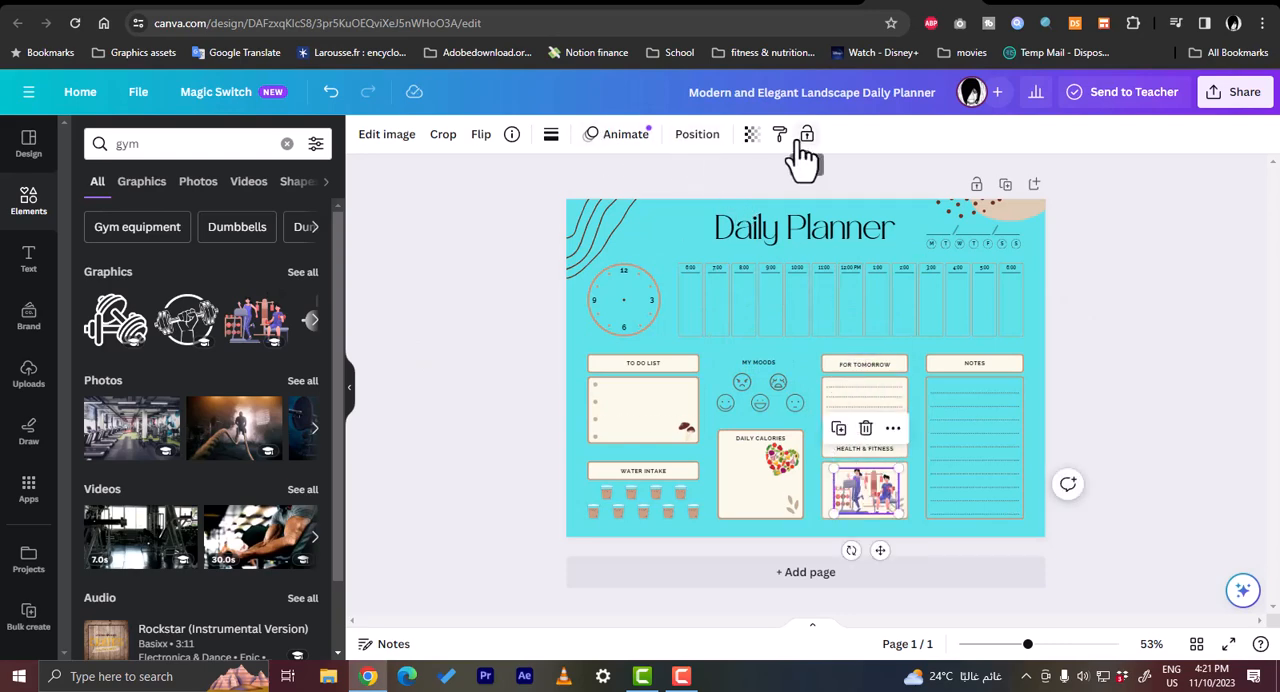
- Fade the gym graphic in the Health & Fitness box by strongly lowering its transparency value
left_click(752, 135)
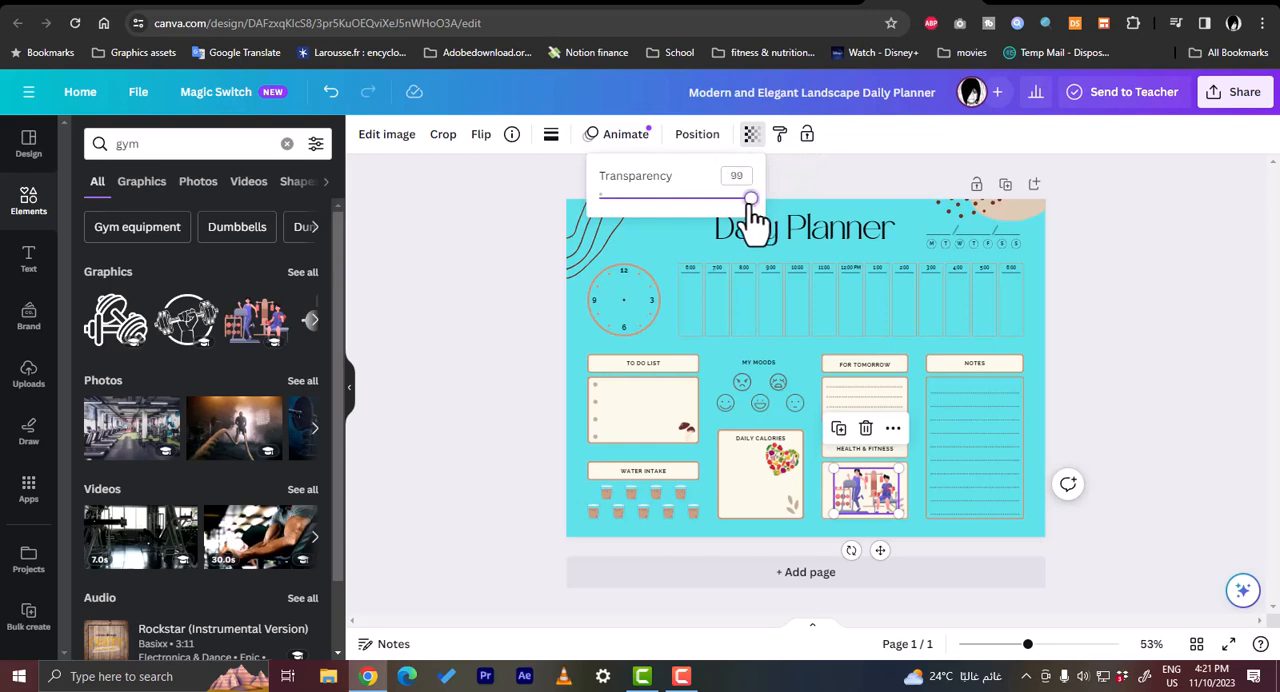
left_click_drag(751, 203, 630, 203)
left_click(476, 354)
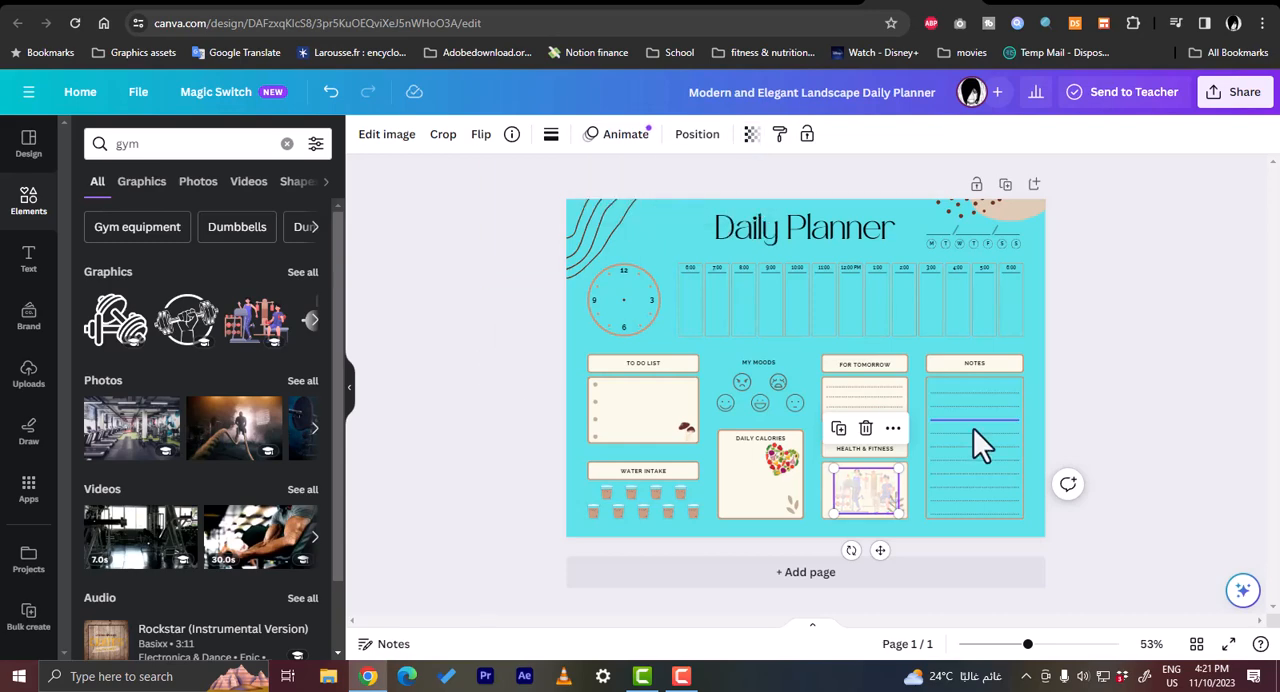
left_click(1104, 416)
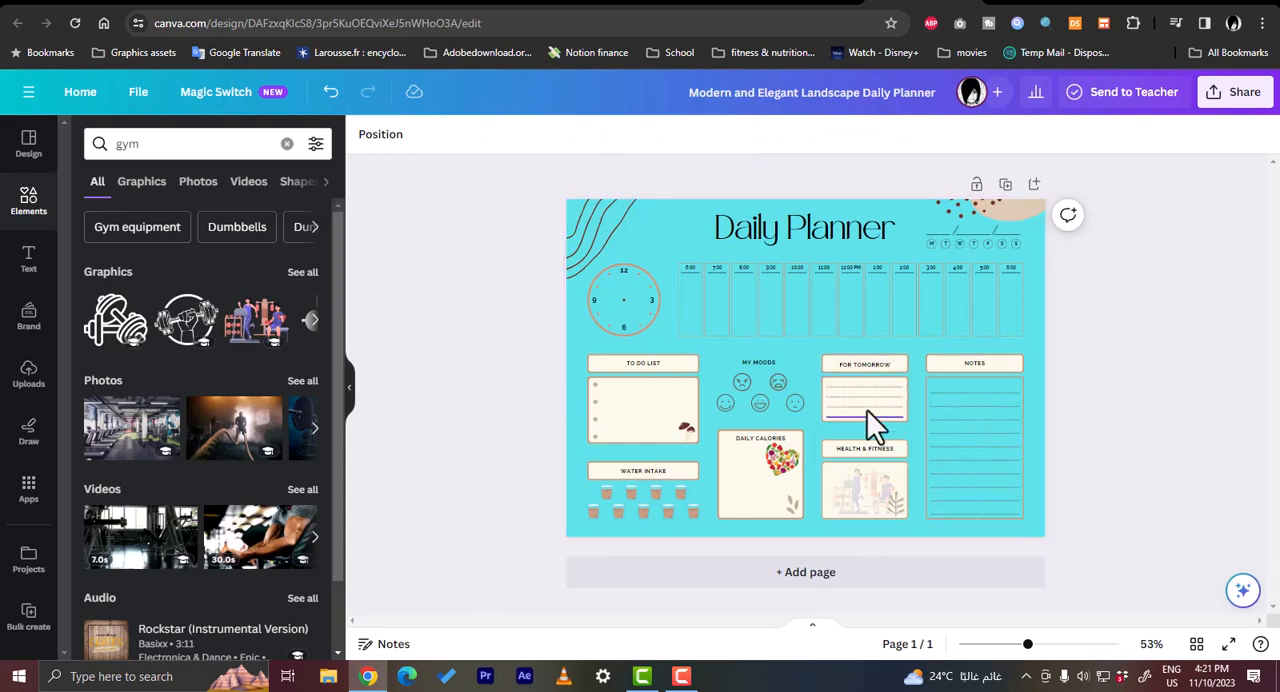
- Set the planner page's background to white from the document colours
left_click(664, 227)
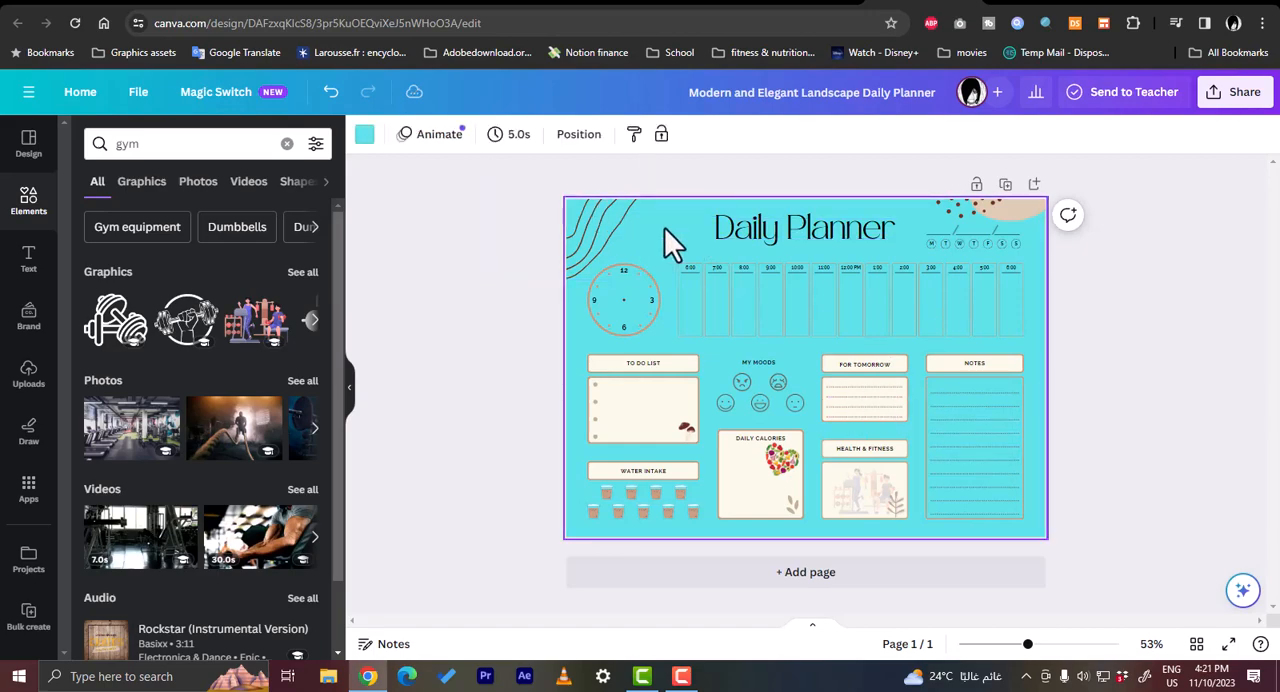
left_click(364, 134)
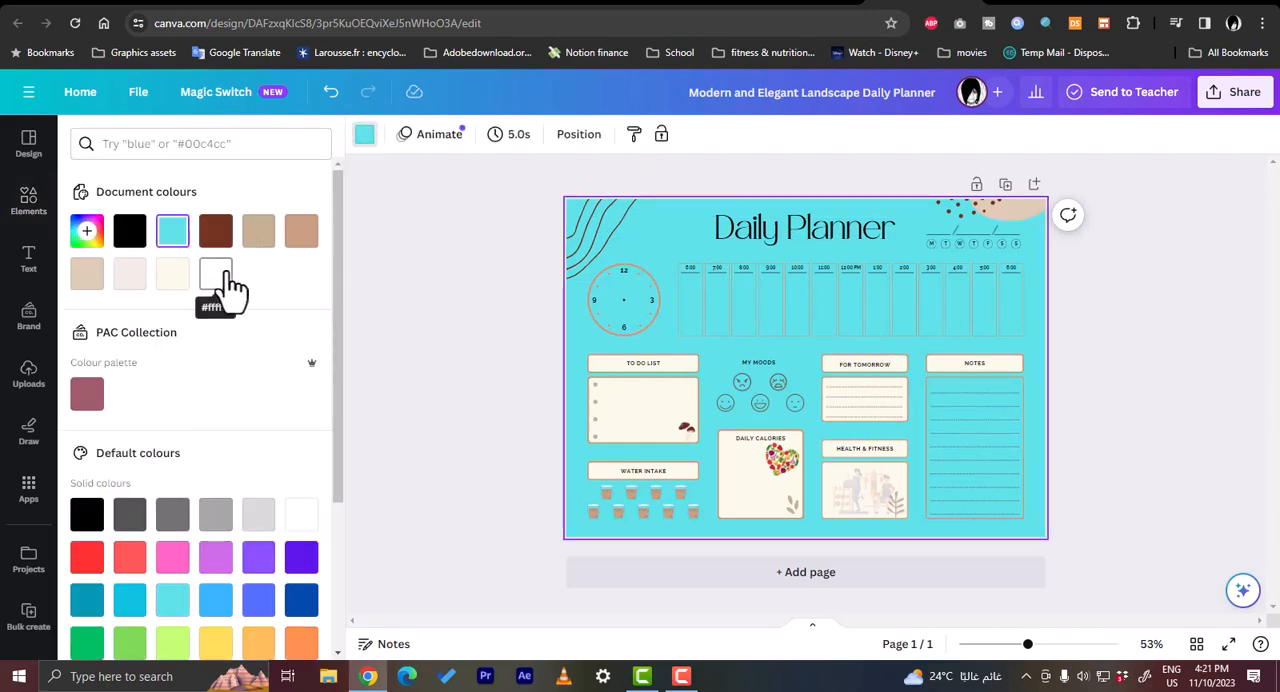
left_click(218, 274)
left_click(484, 330)
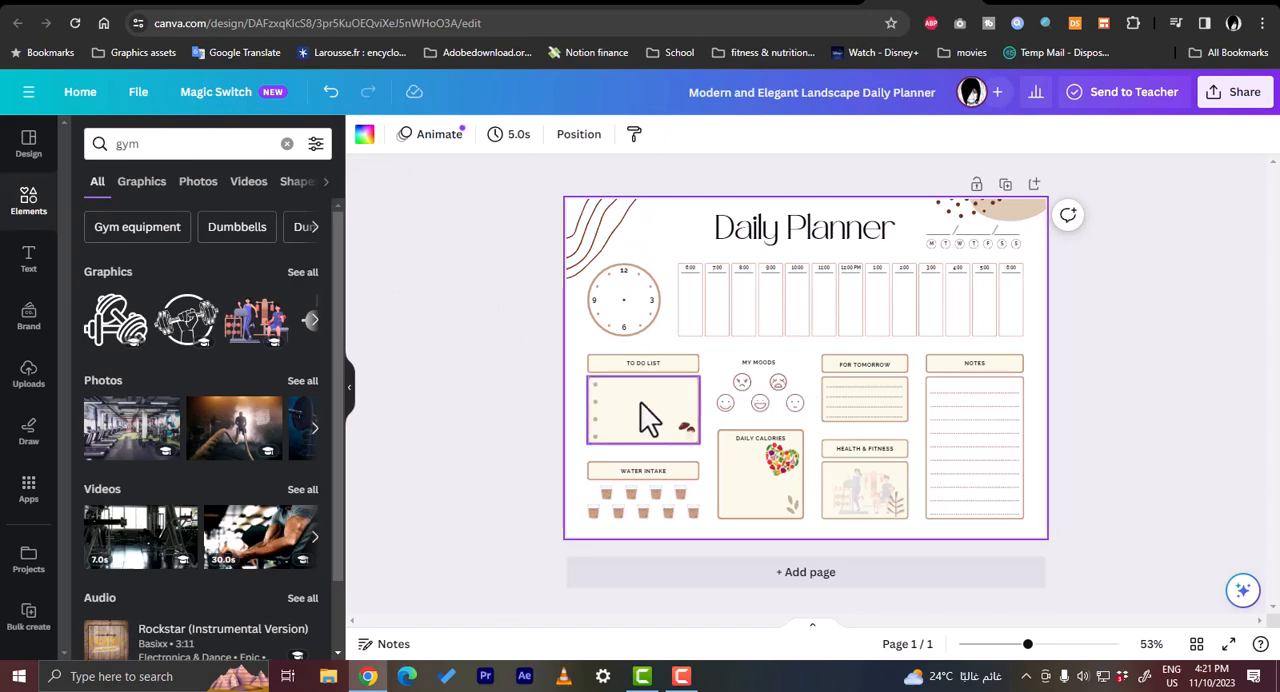
- Add a blank page after the planner and duplicate the Daily Planner page six times
left_click(766, 578)
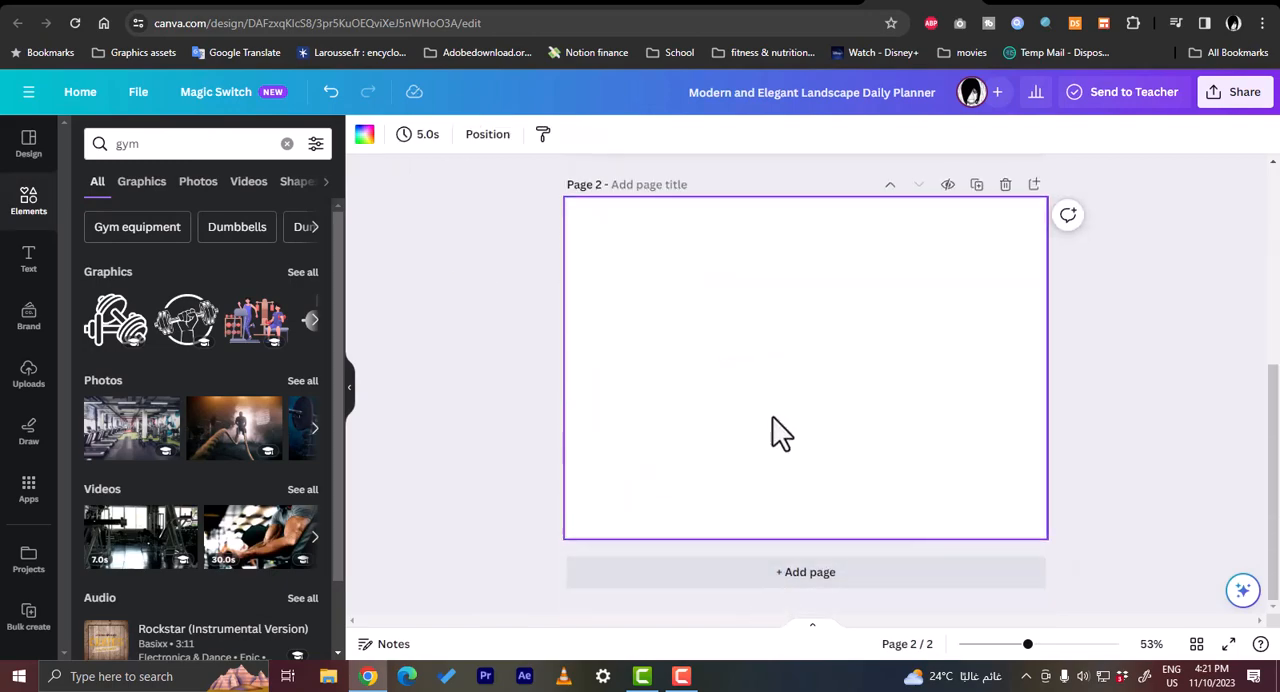
scroll(777, 413, "up", 4)
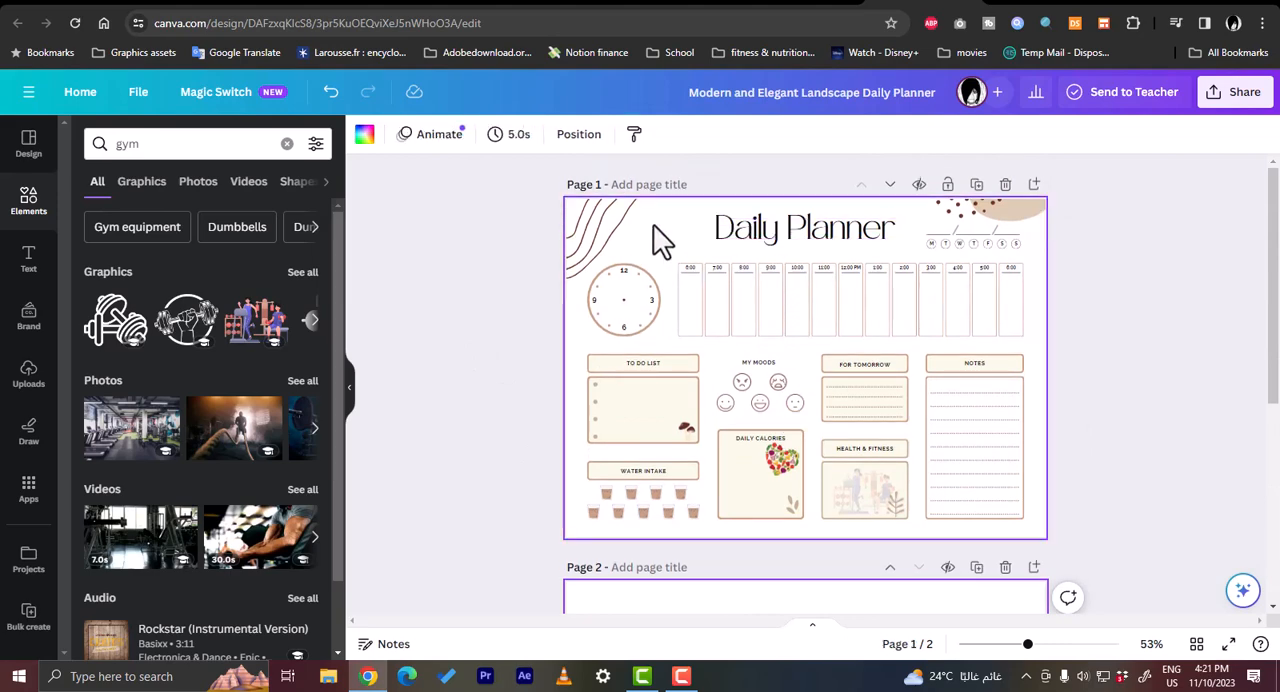
left_click(977, 187)
left_click(977, 187)
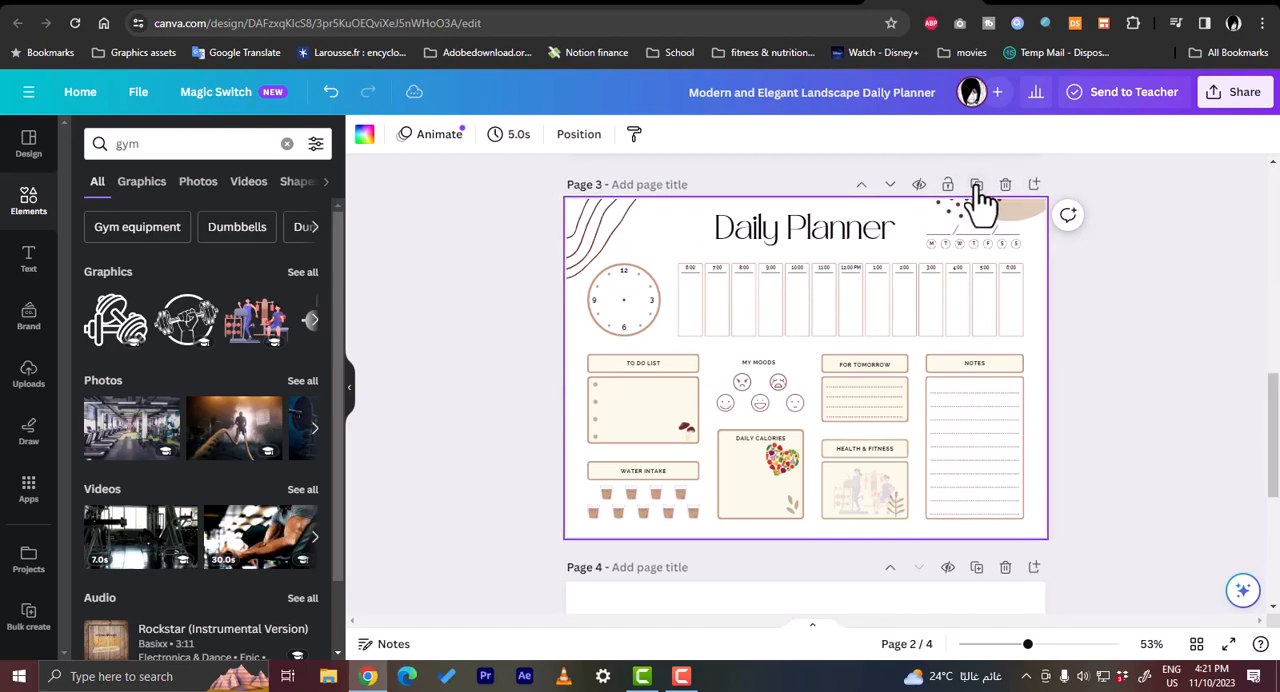
left_click(977, 187)
left_click(977, 186)
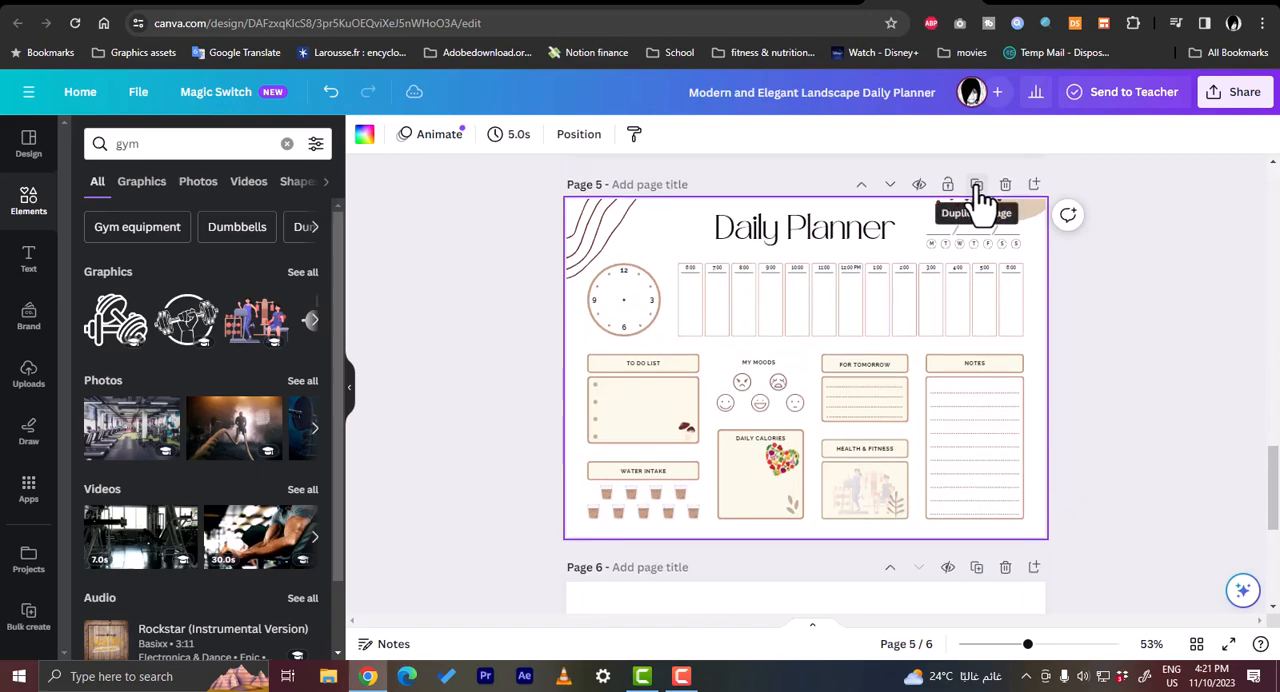
left_click(977, 186)
left_click(977, 186)
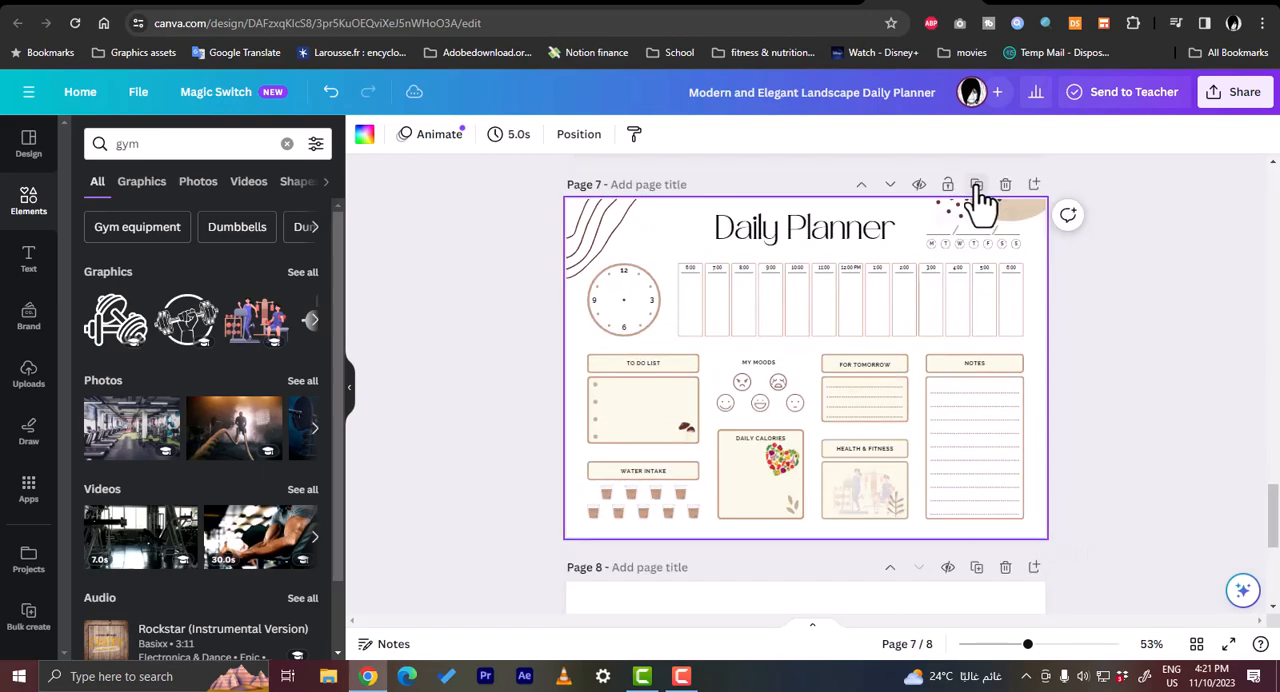
- Move the blank last page up to become page 1, ahead of the Daily Planner pages
scroll(967, 360, "down", 2)
scroll(967, 360, "down", 3)
left_click_drag(872, 365, 872, 186)
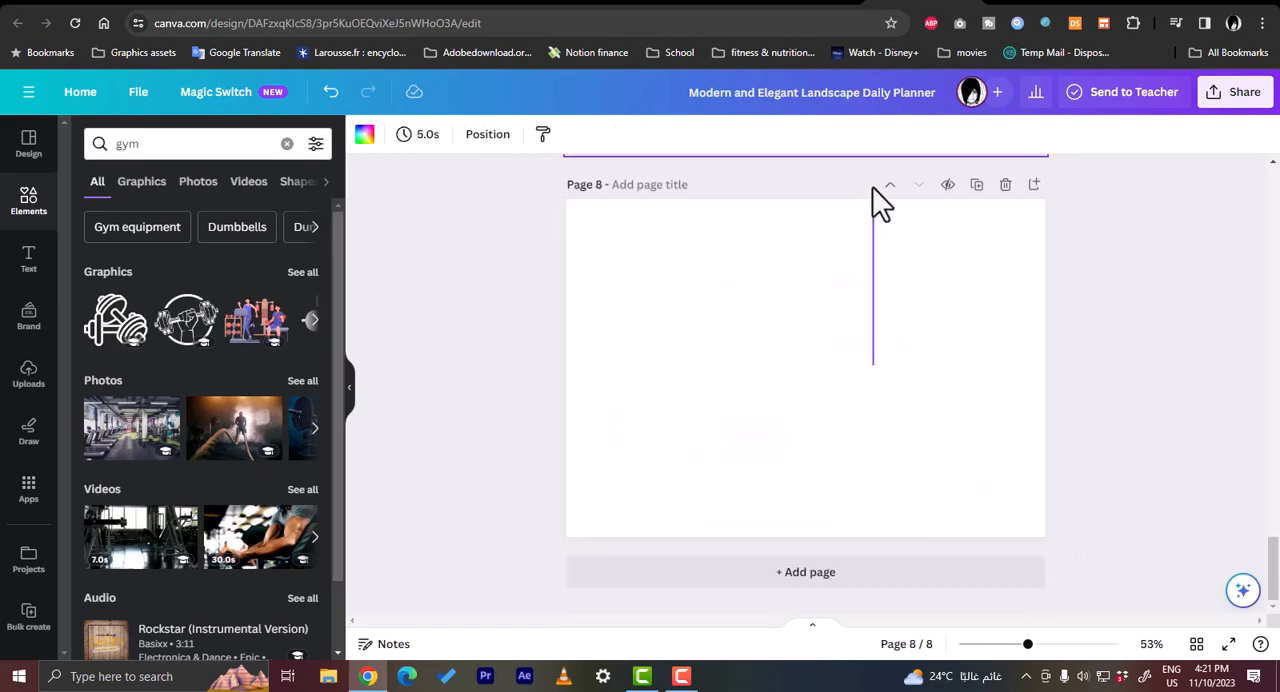
left_click_drag(871, 291, 900, 377)
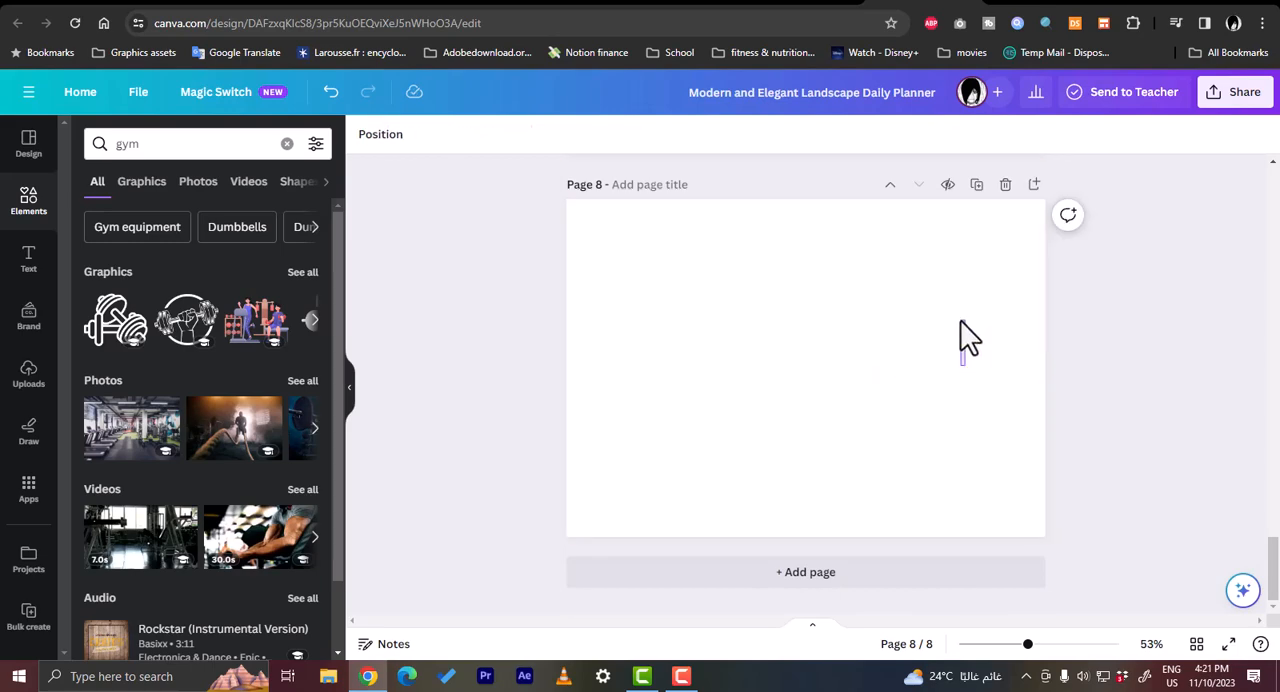
left_click(889, 186)
scroll(886, 223, "up", 3)
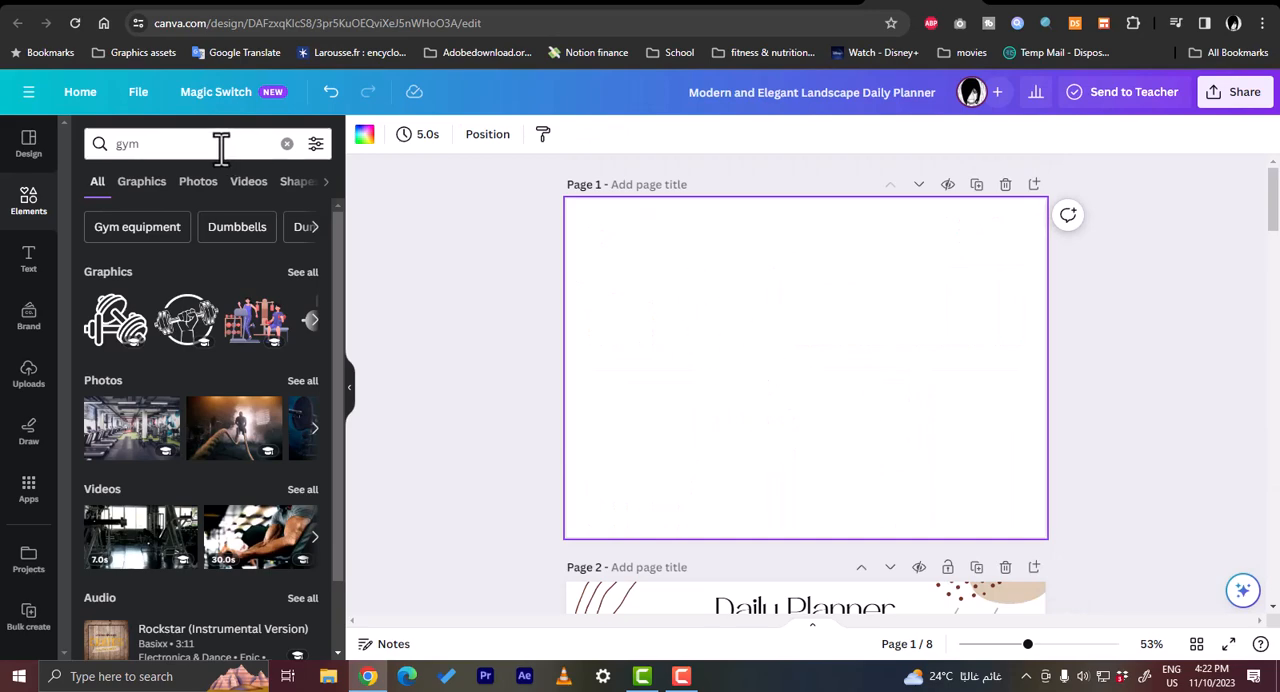
- Search the elements for "calendar"
left_click(145, 145)
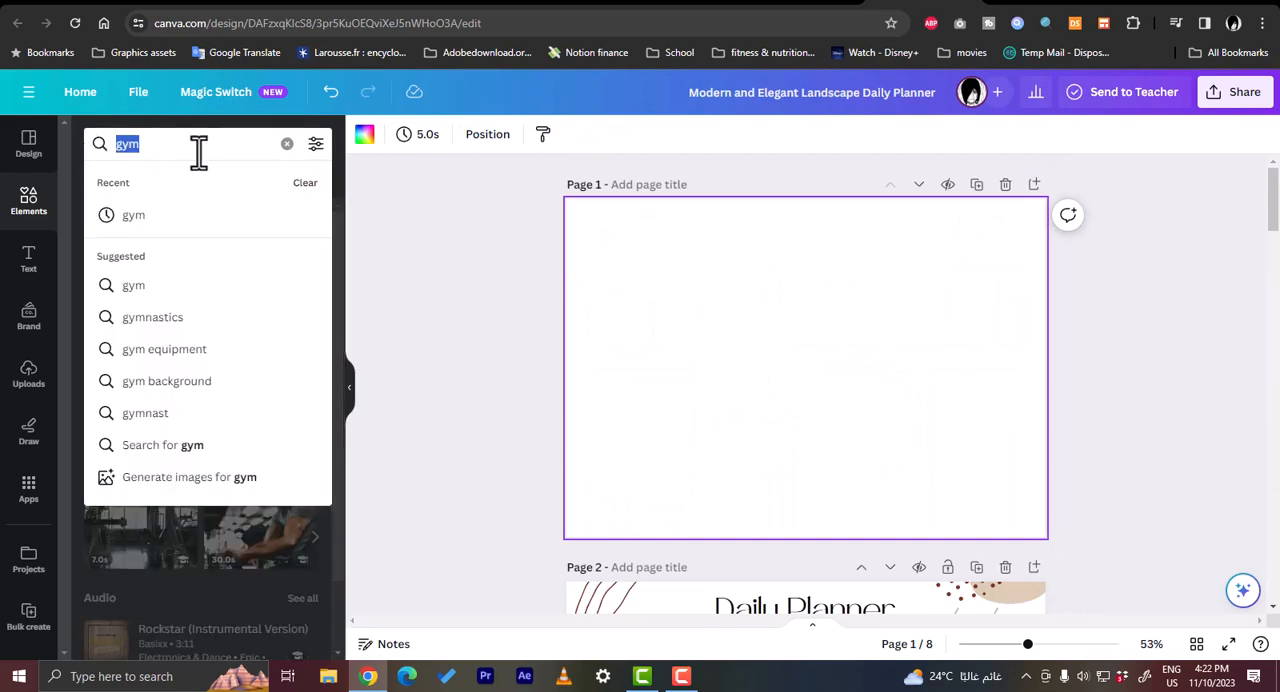
type("calendar")
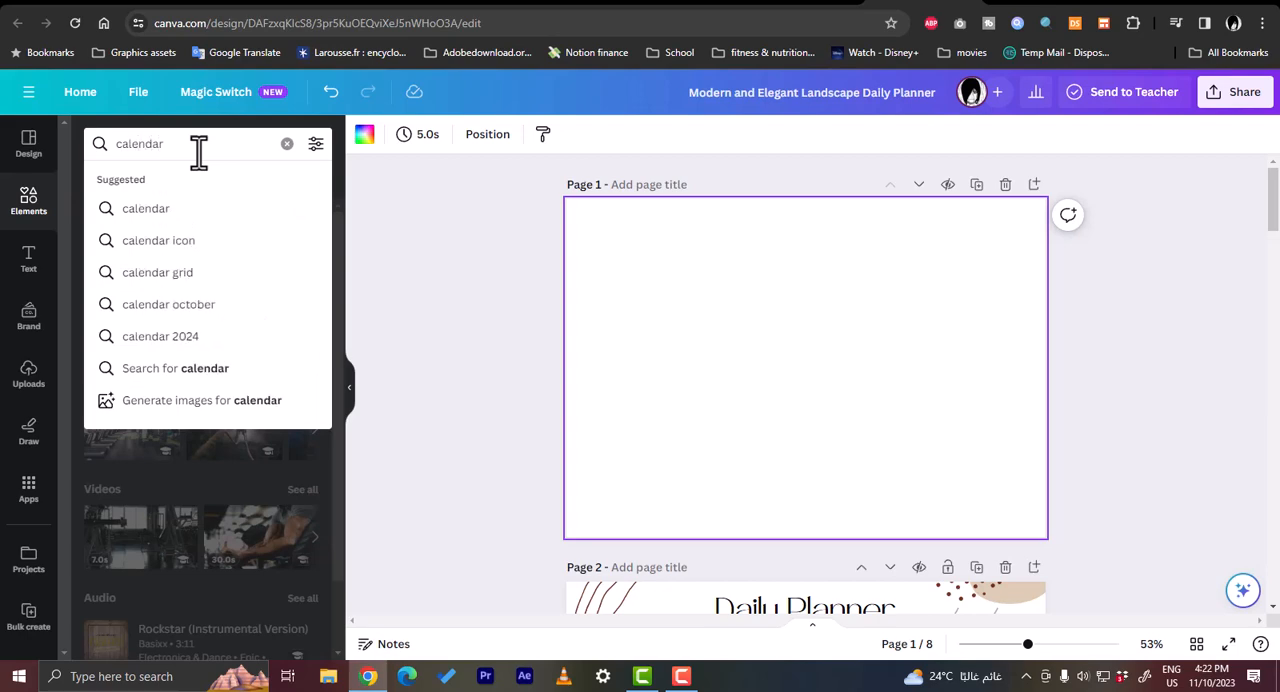
key("Return")
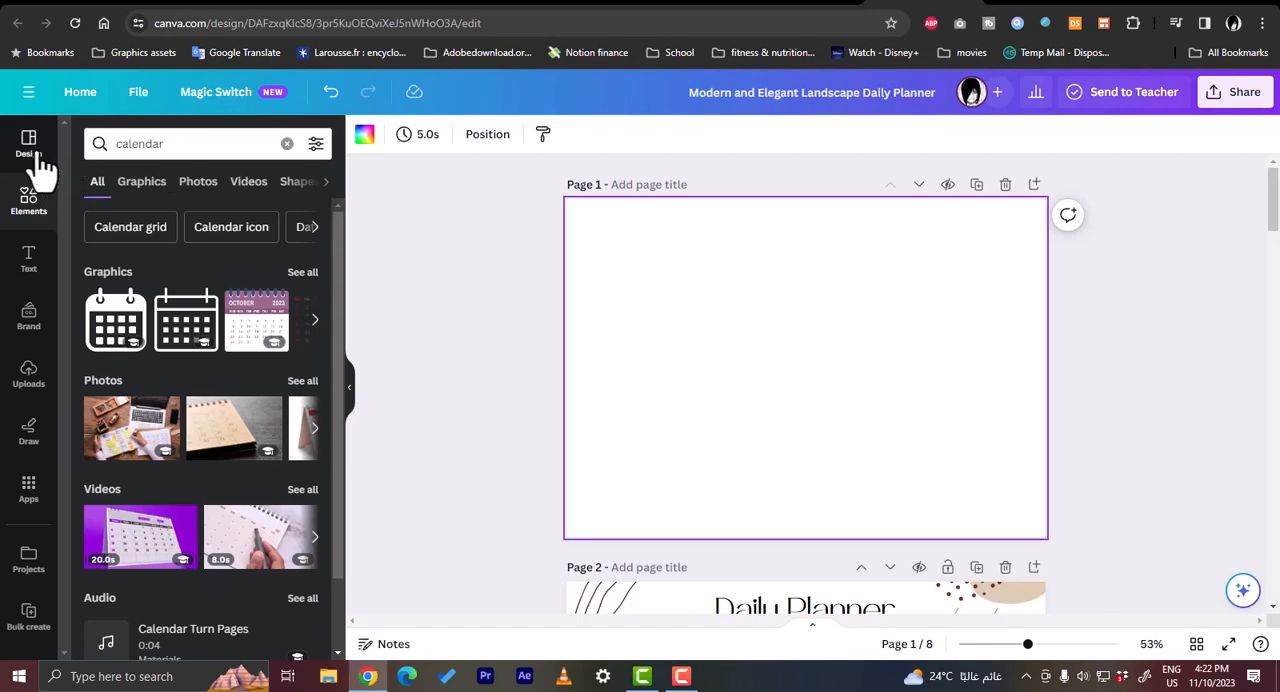
- Search the design templates for "calendar"
left_click(36, 160)
left_click(175, 144)
type("c")
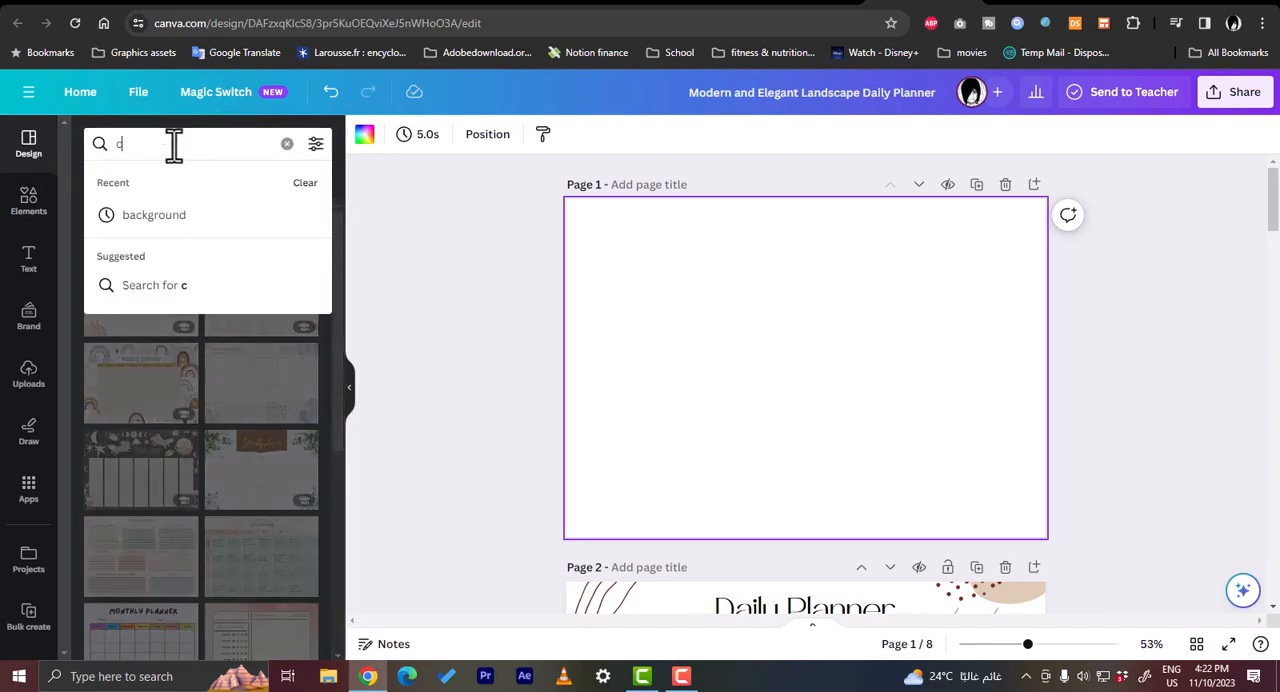
type("alendar")
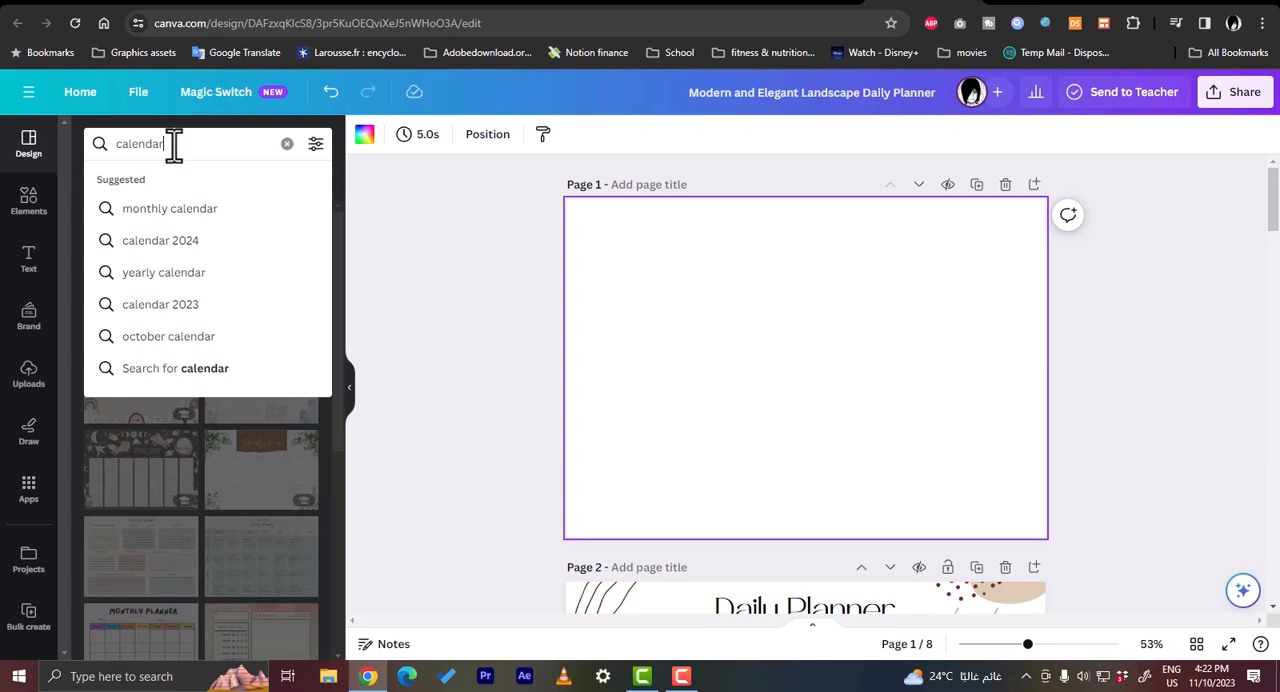
key("Return")
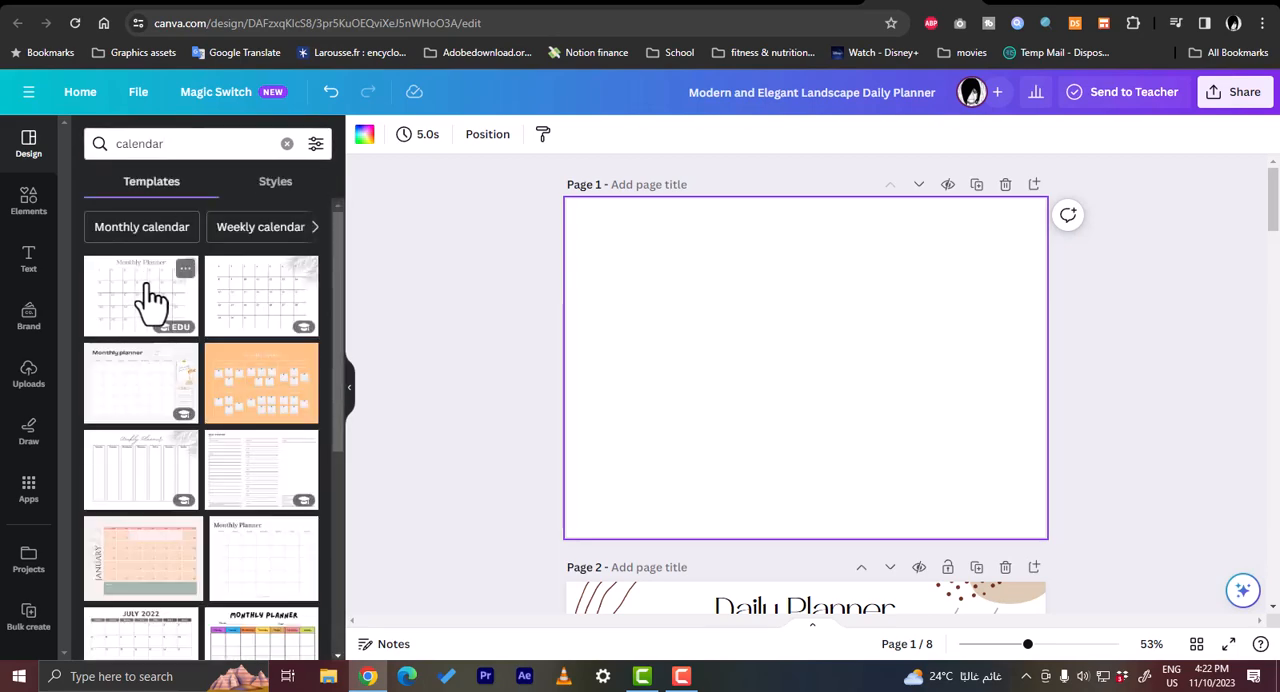
- Try the Monthly Planner Horizontal template on the blank page 1, and undo it
left_click(150, 297)
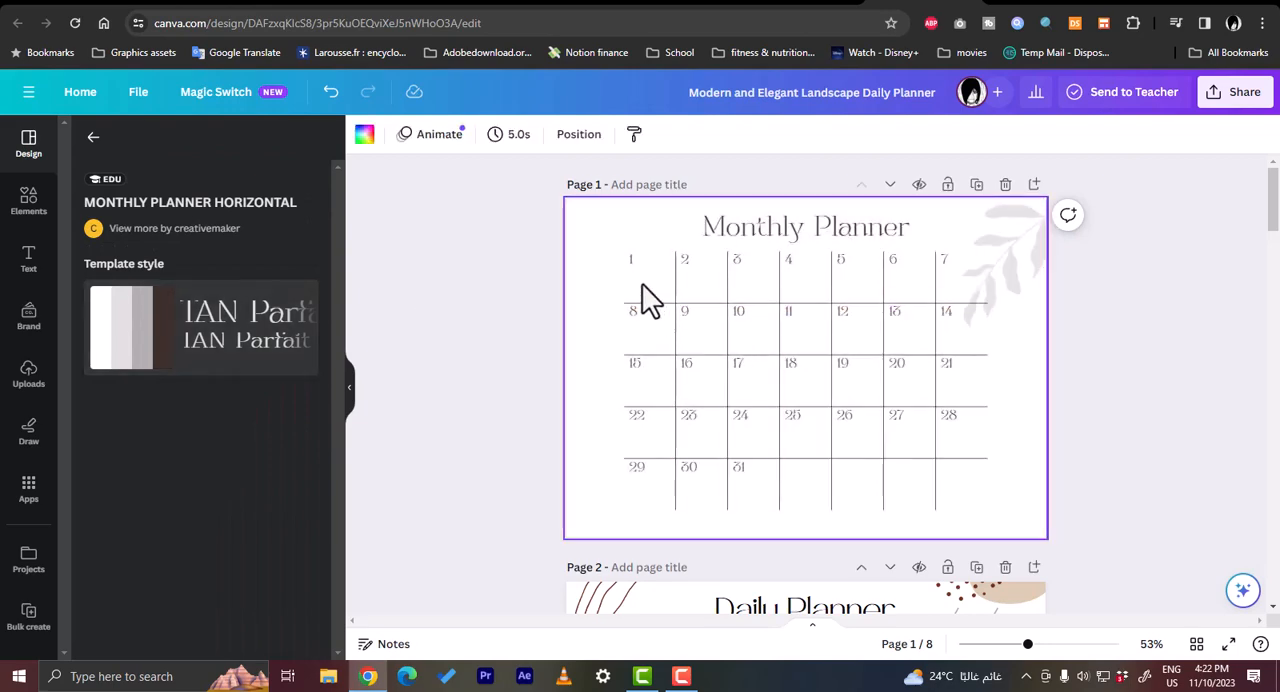
scroll(737, 314, "down", 2)
scroll(737, 314, "up", 2)
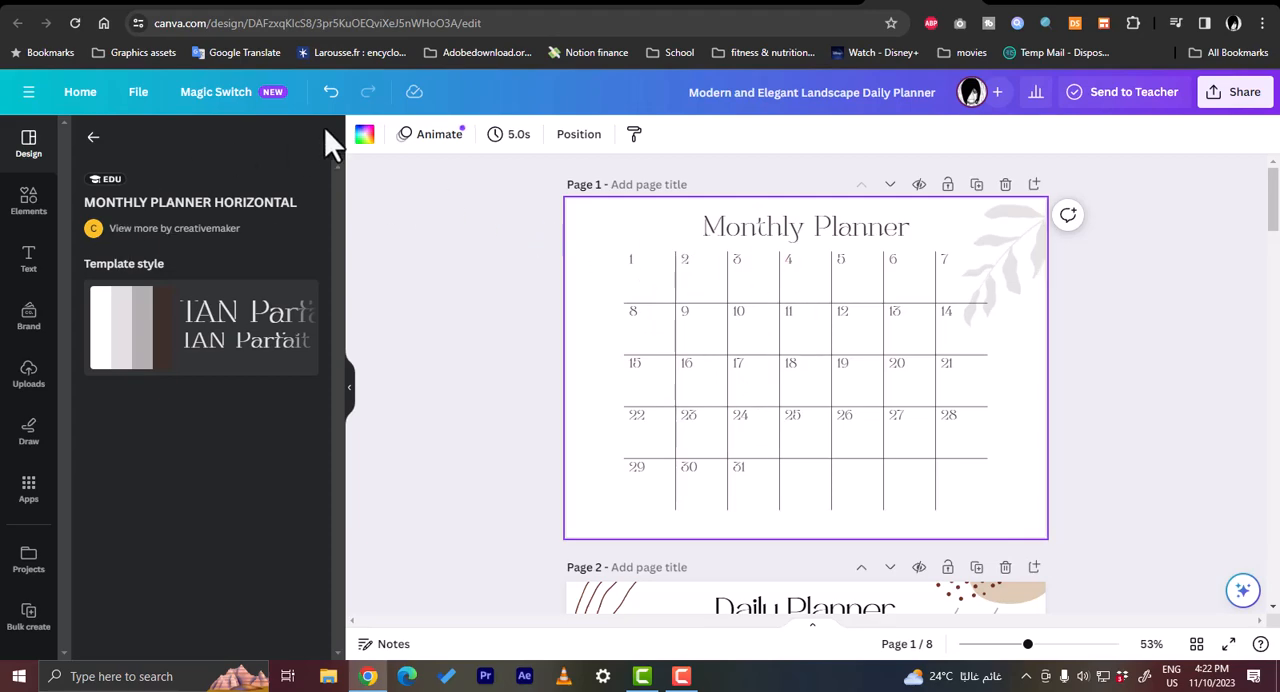
left_click(331, 91)
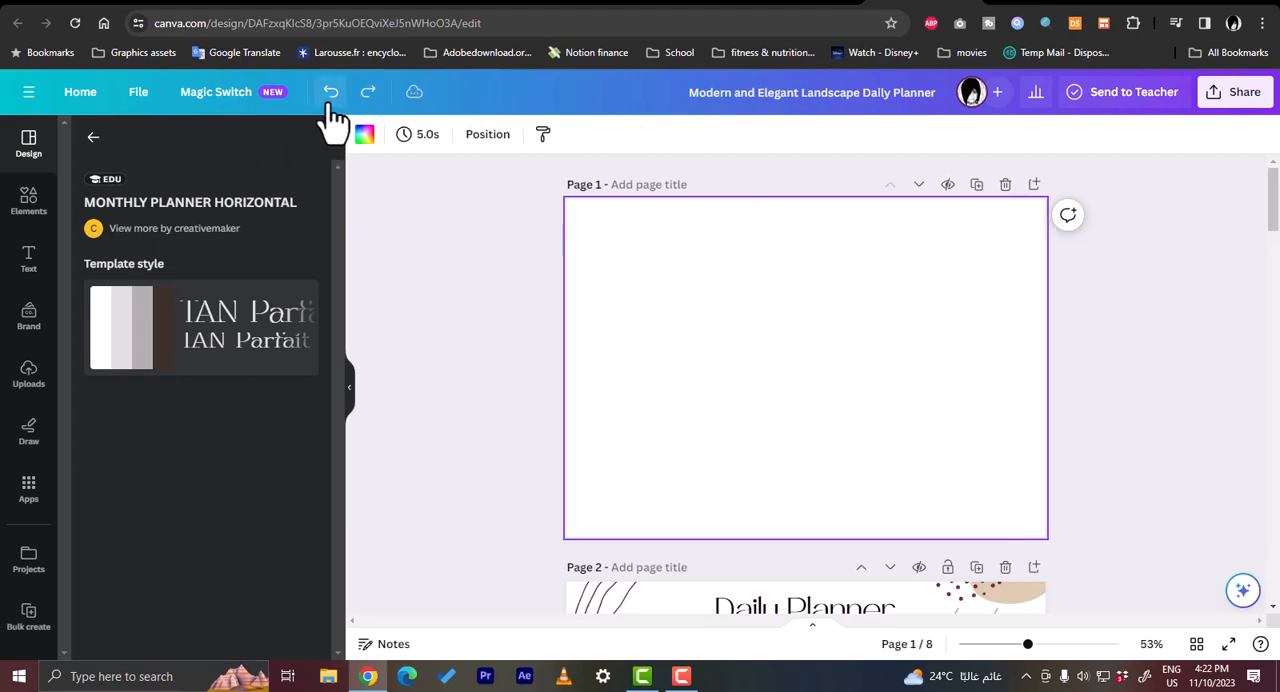
- Return to the calendar template results and apply the July 2022 Monday-start calendar to page 1
left_click(92, 140)
scroll(240, 350, "down", 5)
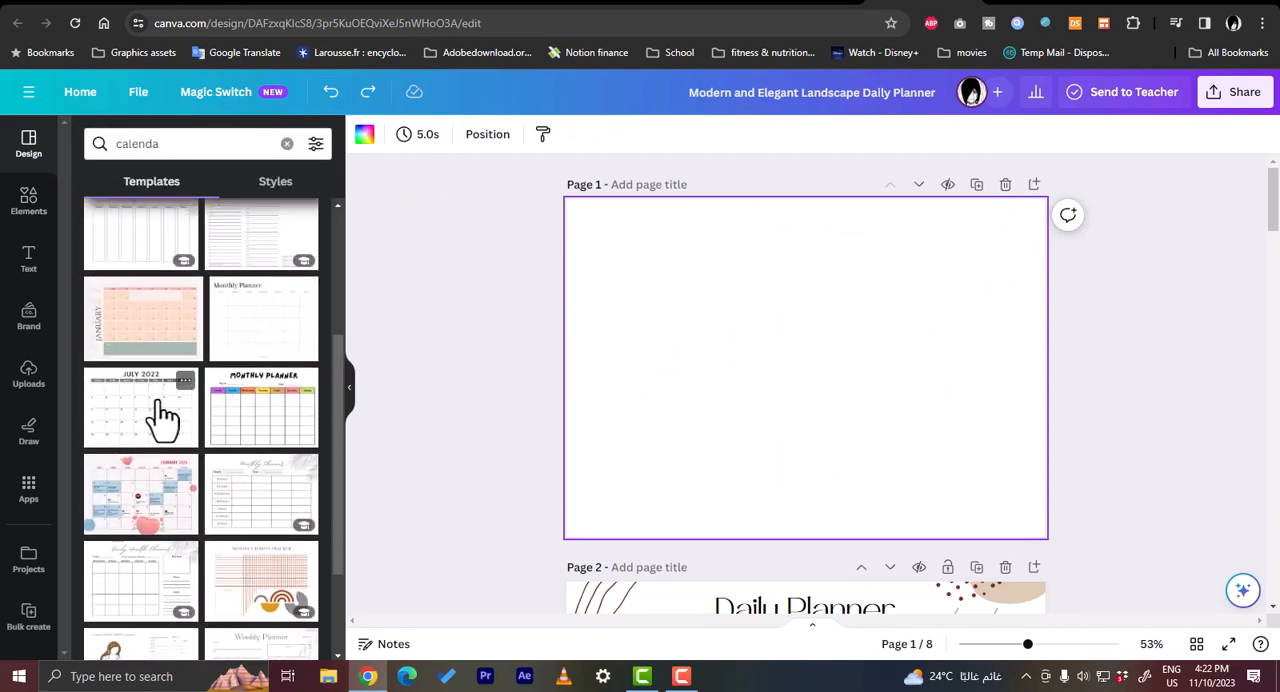
scroll(158, 418, "down", 1)
scroll(157, 418, "up", 1)
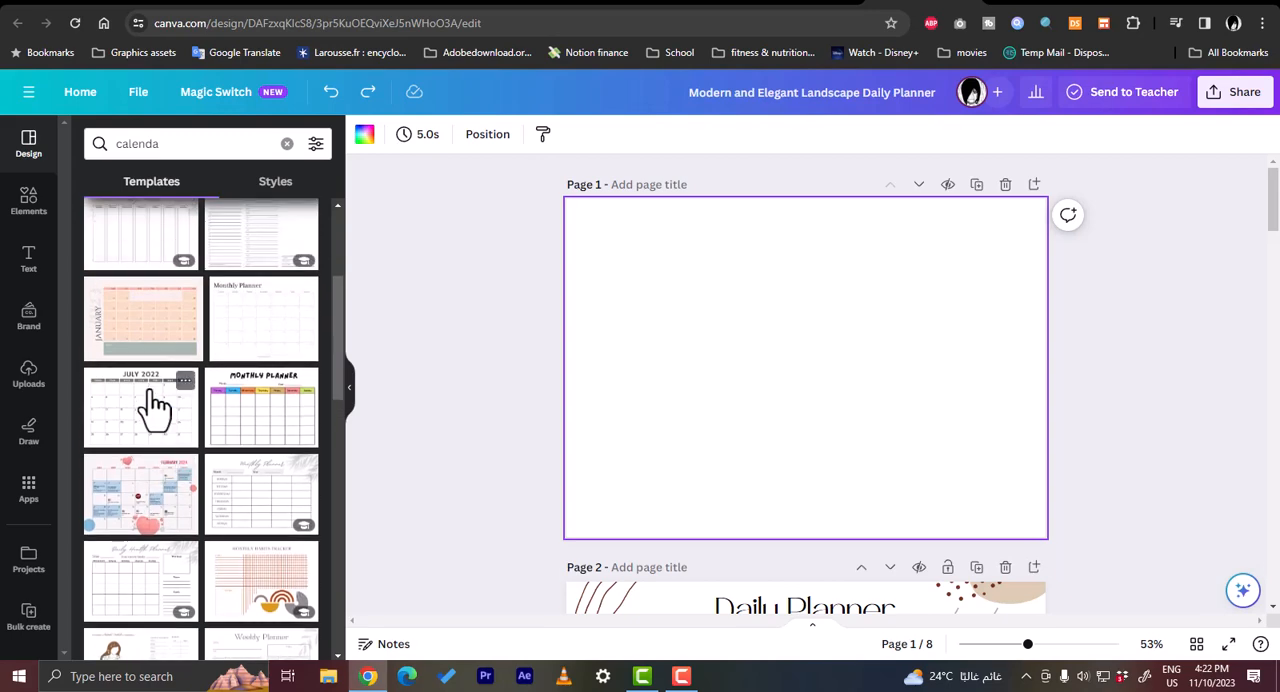
left_click(155, 405)
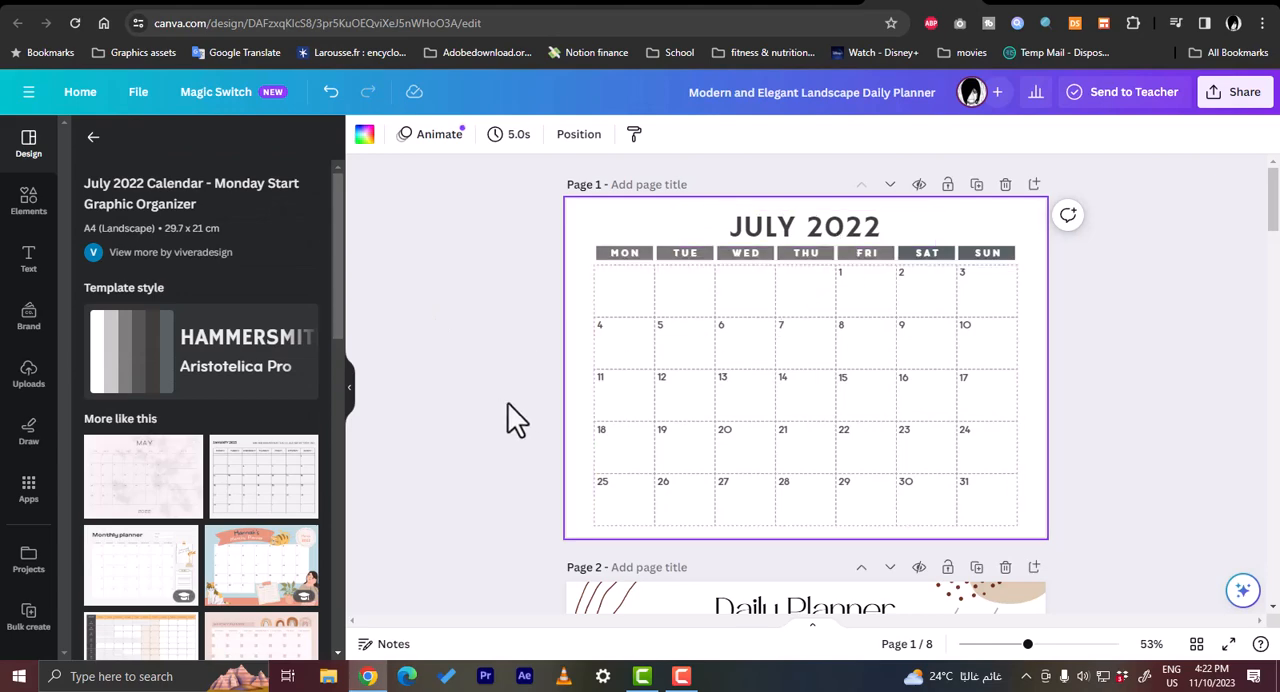
- Search the design templates for "calendar june 2023" and look through the results for a matching monthly calendar
left_click(94, 137)
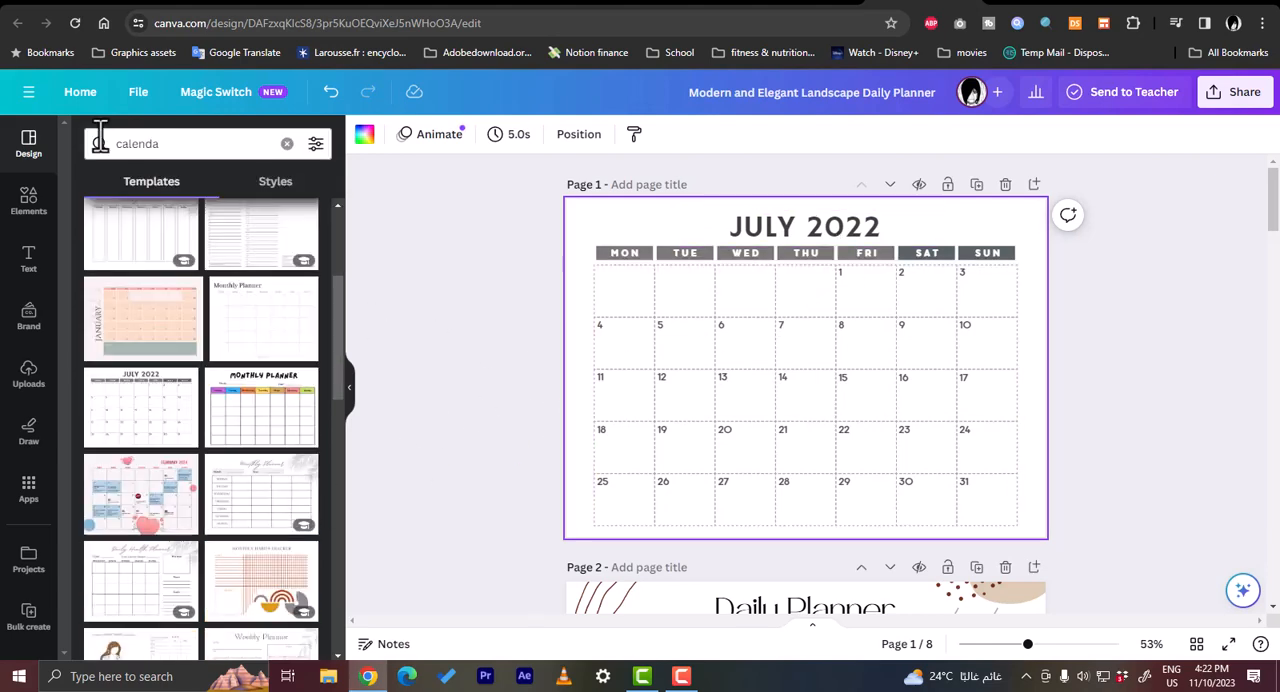
left_click(196, 148)
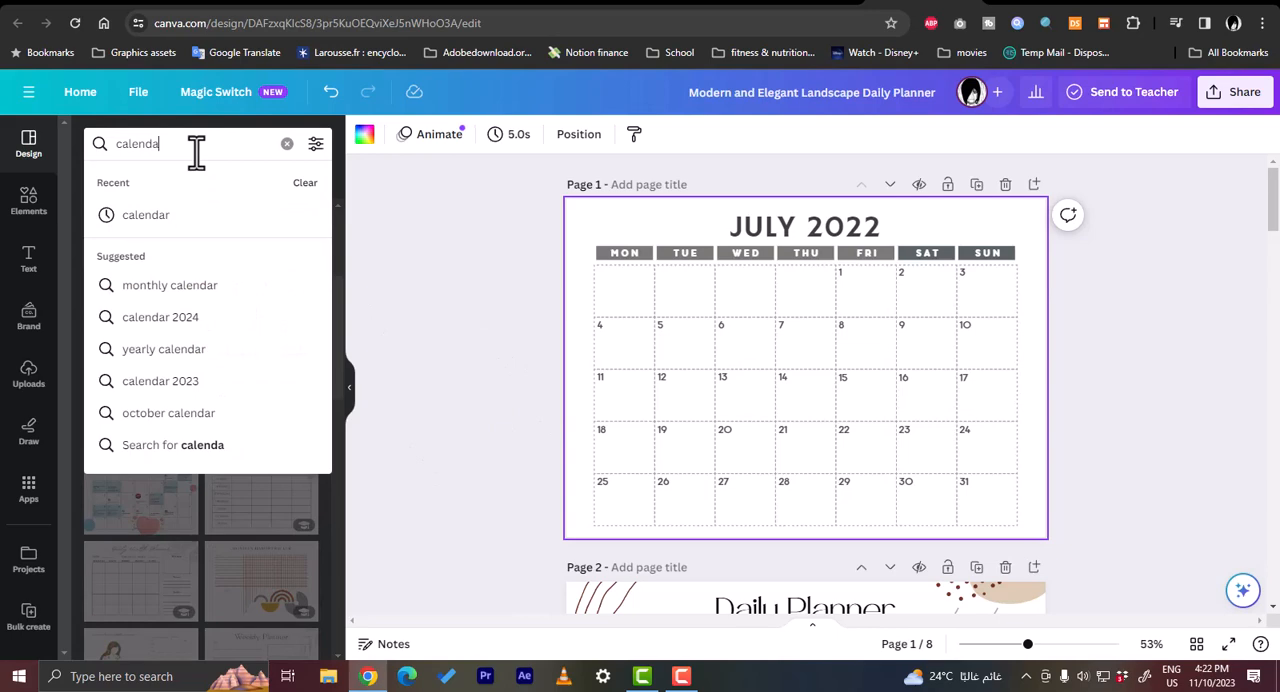
type("r ju")
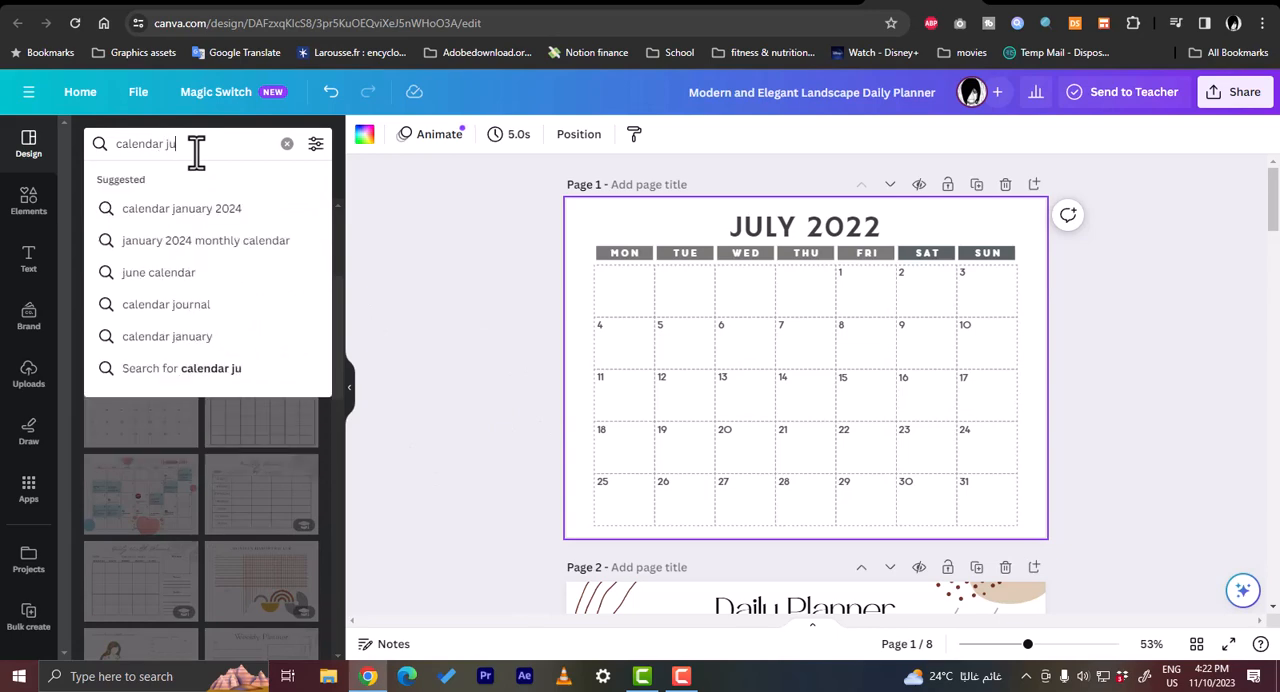
type("ne 202")
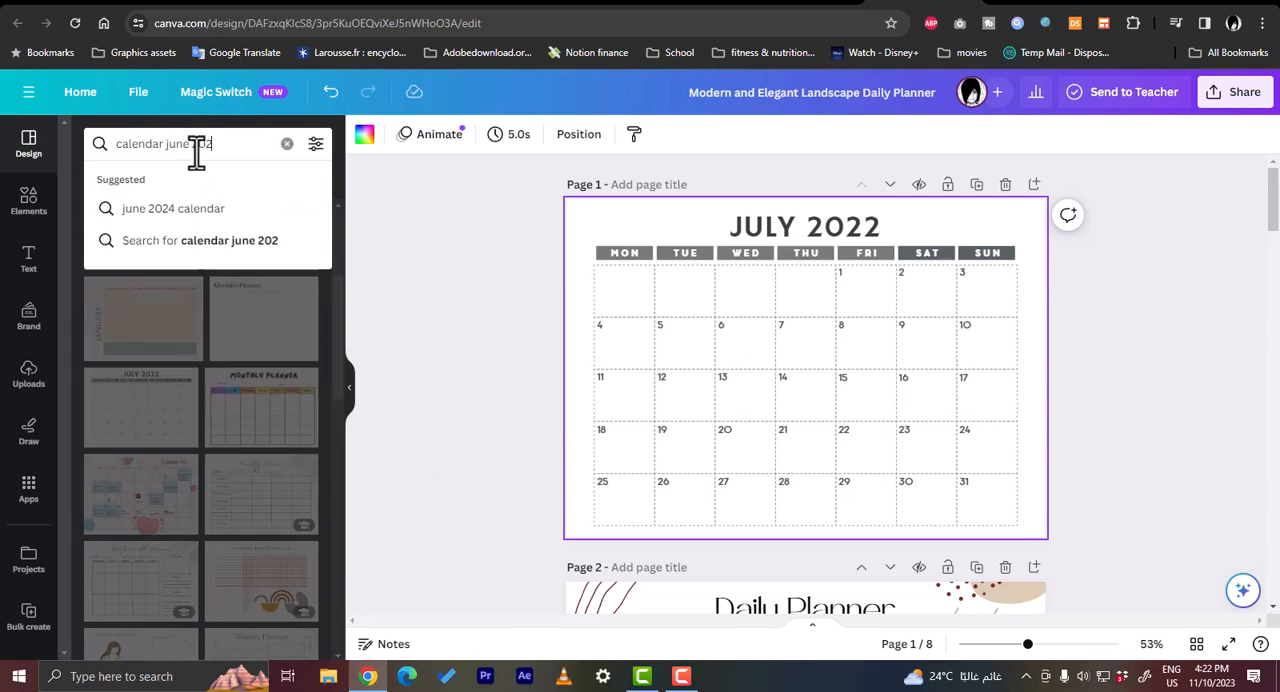
type("3")
key("Return")
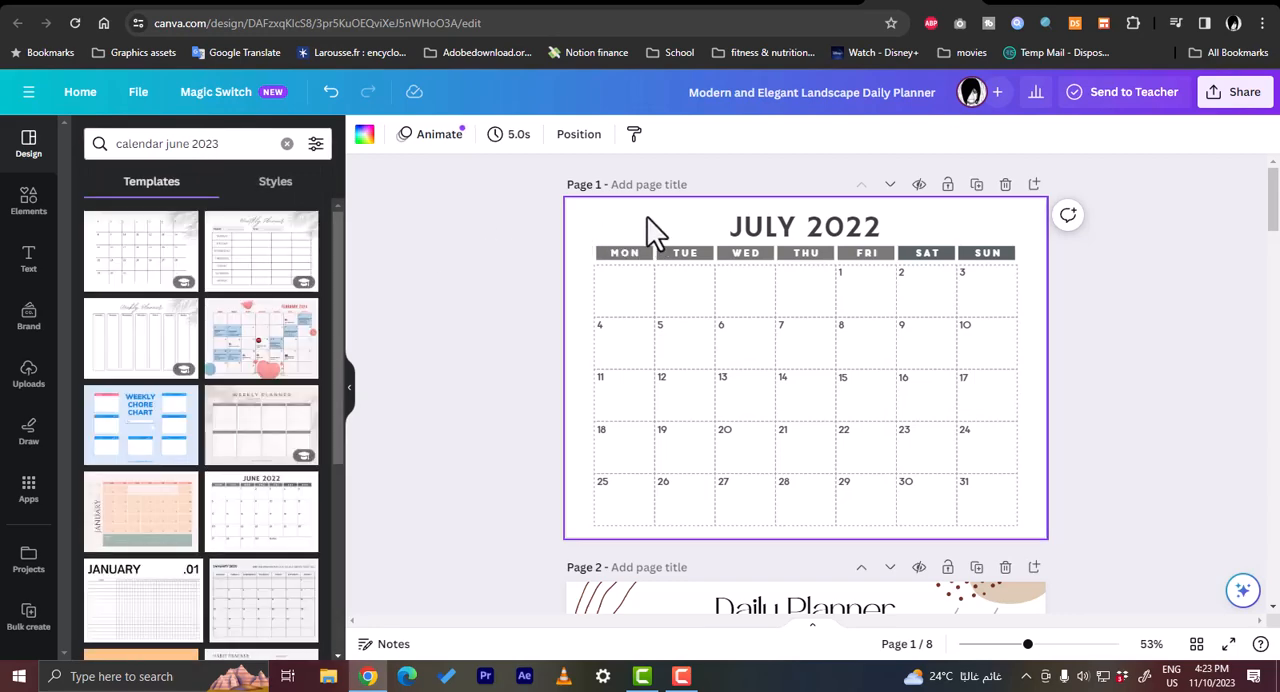
scroll(243, 271, "down", 2)
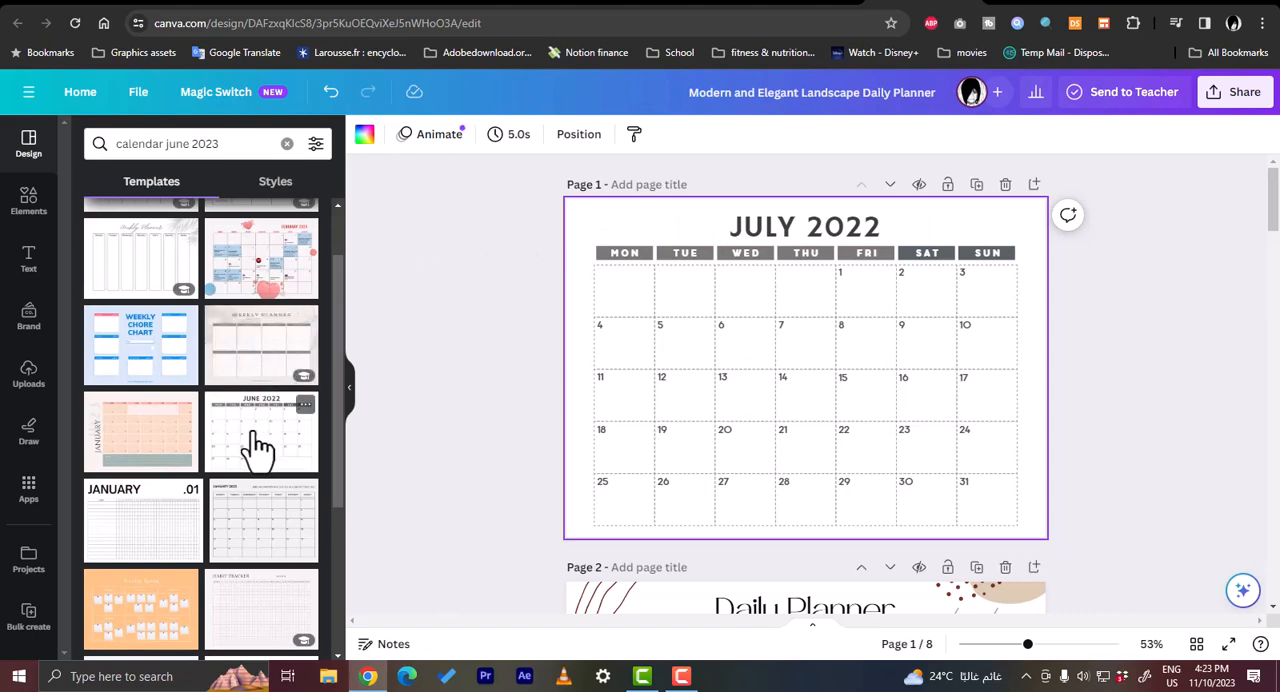
scroll(235, 448, "down", 2)
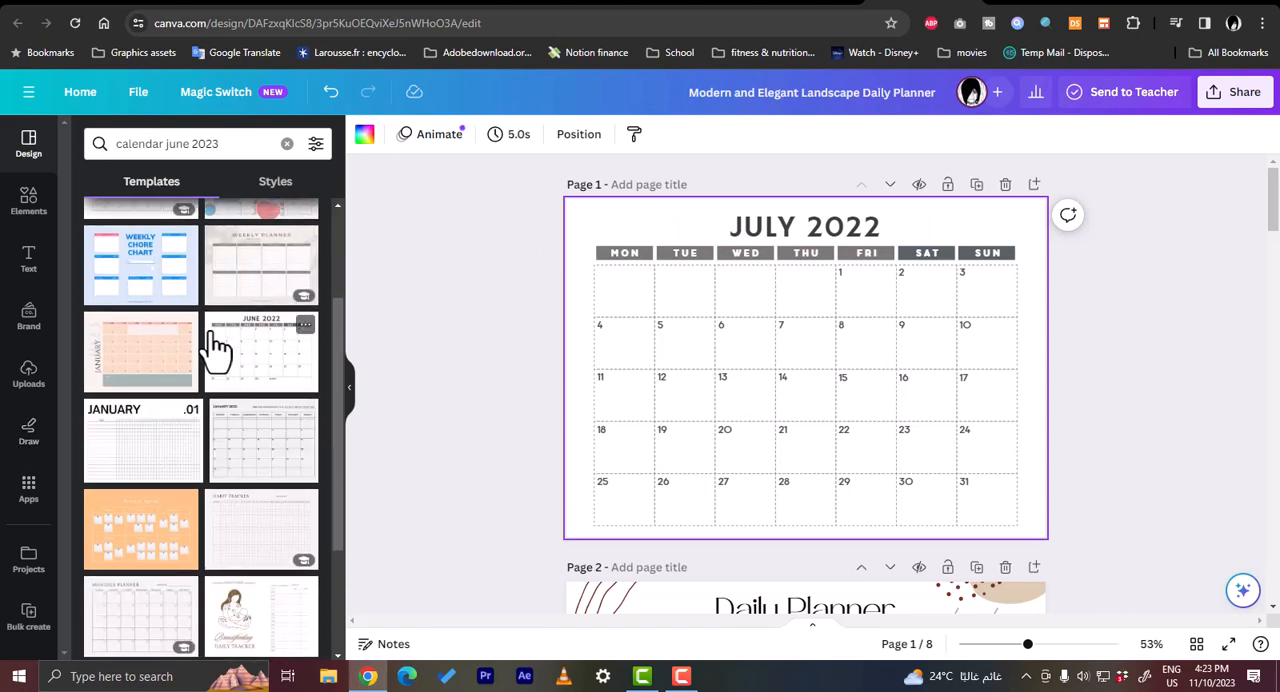
scroll(214, 349, "down", 2)
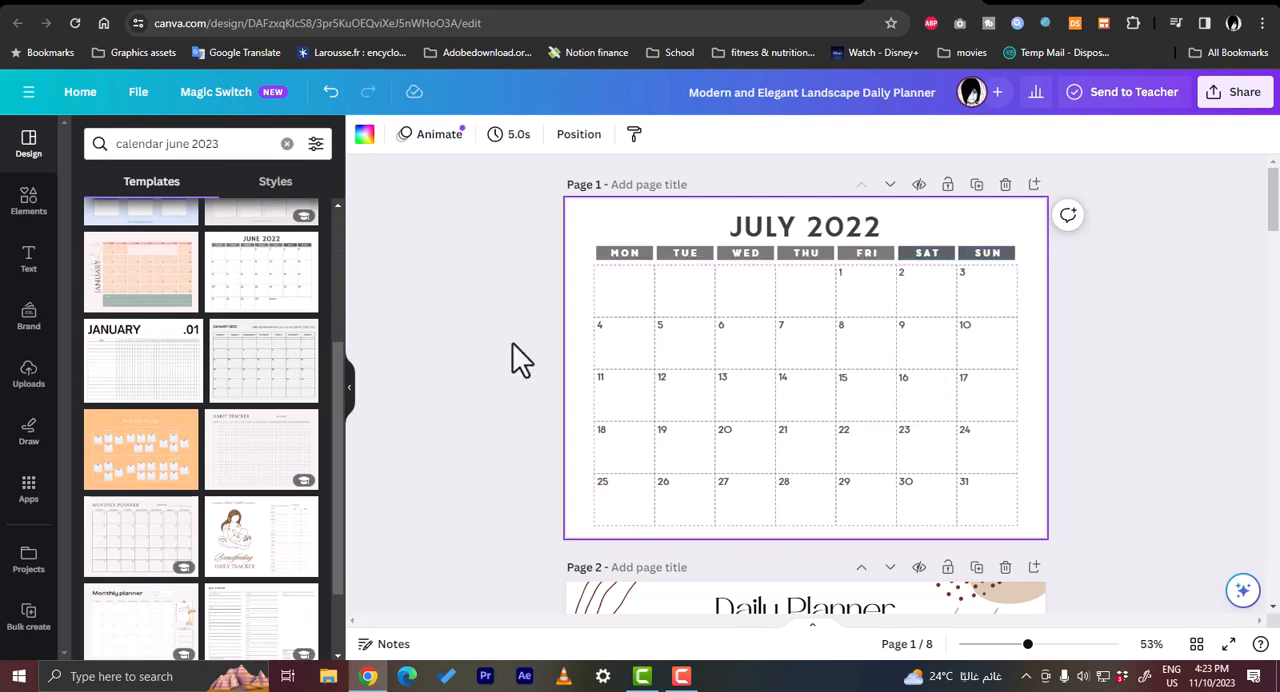
- Review the duplicated Daily Planner pages that follow the calendar page
scroll(515, 345, "down", 10)
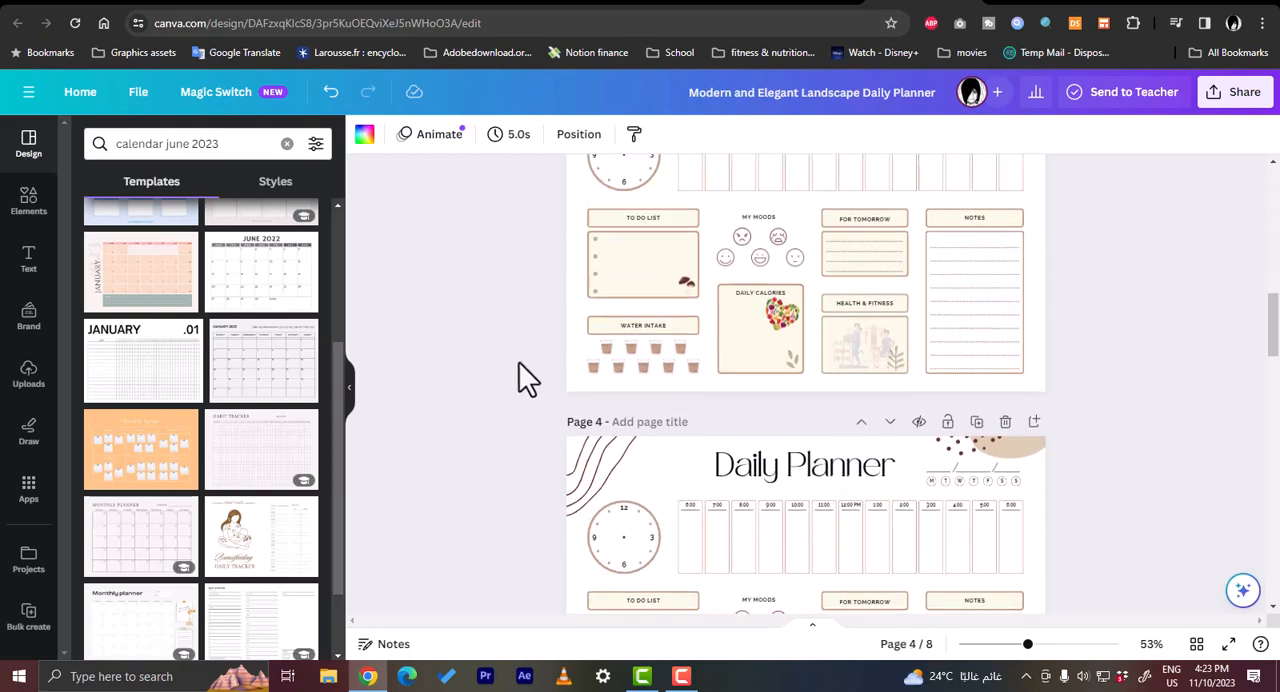
scroll(517, 374, "up", 2)
mouse_move(640, 371)
left_mouse_down()
mouse_move(643, 335)
mouse_move(626, 349)
mouse_move(636, 354)
left_mouse_up()
scroll(1095, 392, "up", 8)
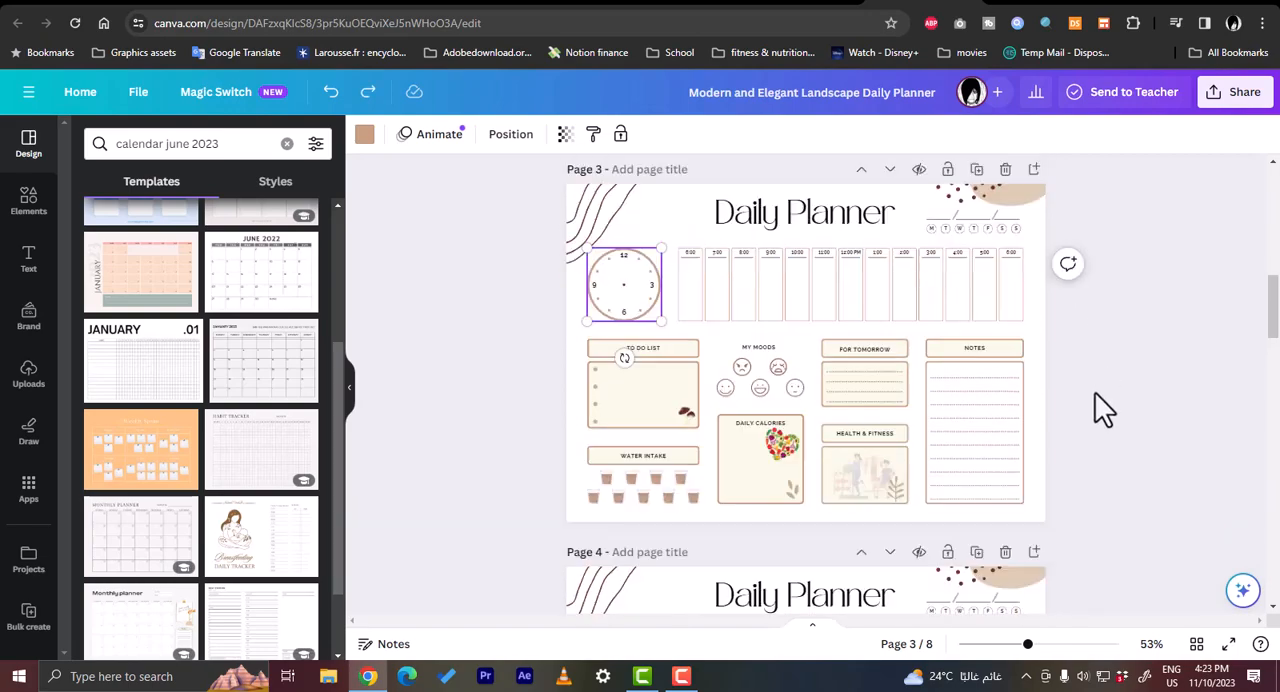
- Examine the design's download settings, including the page selection and available file types, and close them without downloading
left_click(1233, 100)
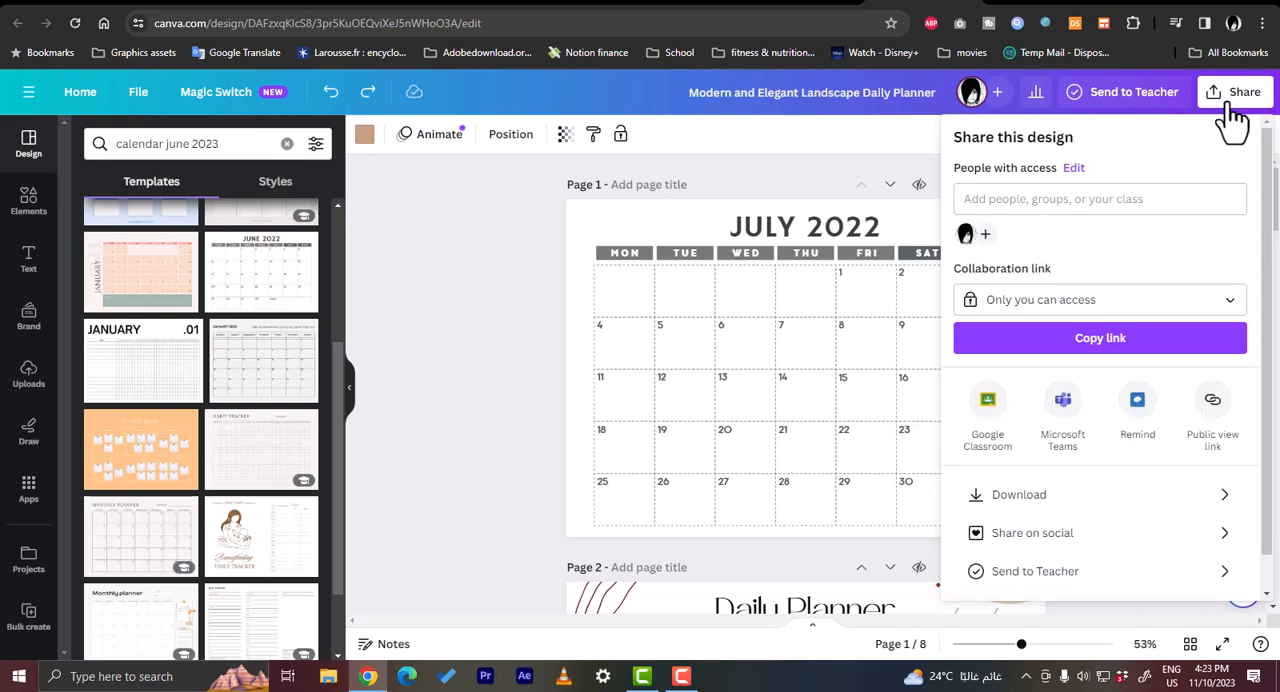
left_click(1114, 495)
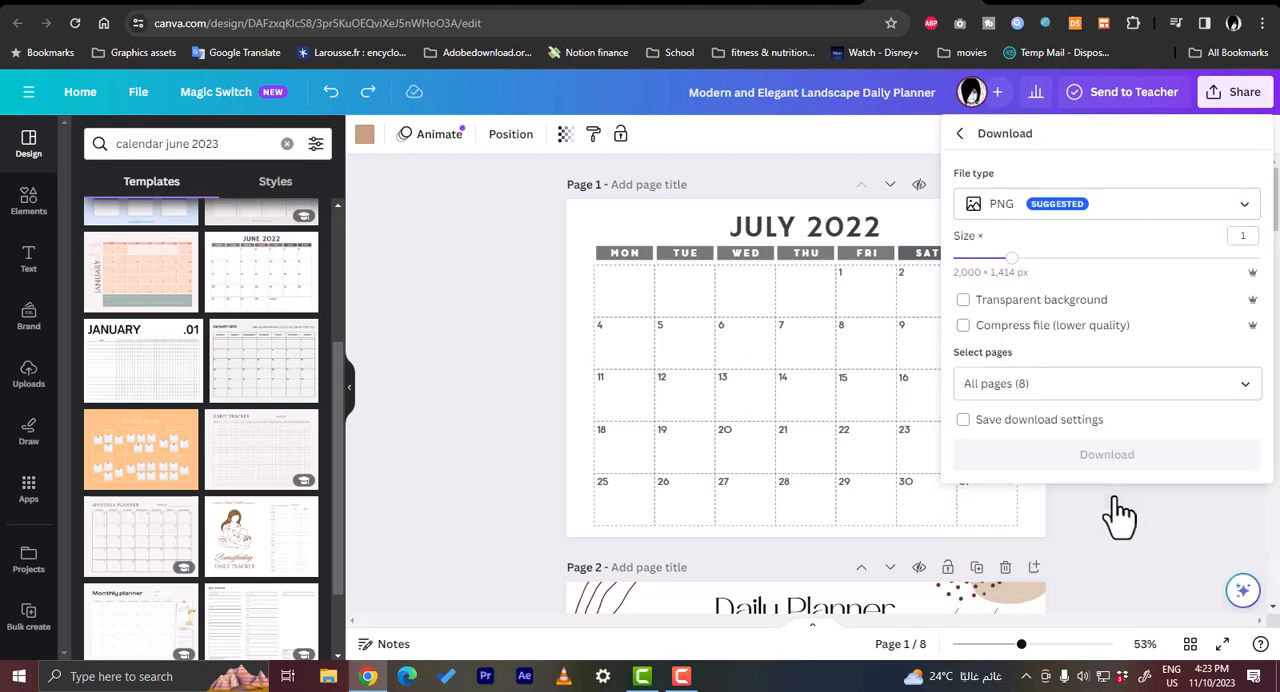
left_click(1060, 390)
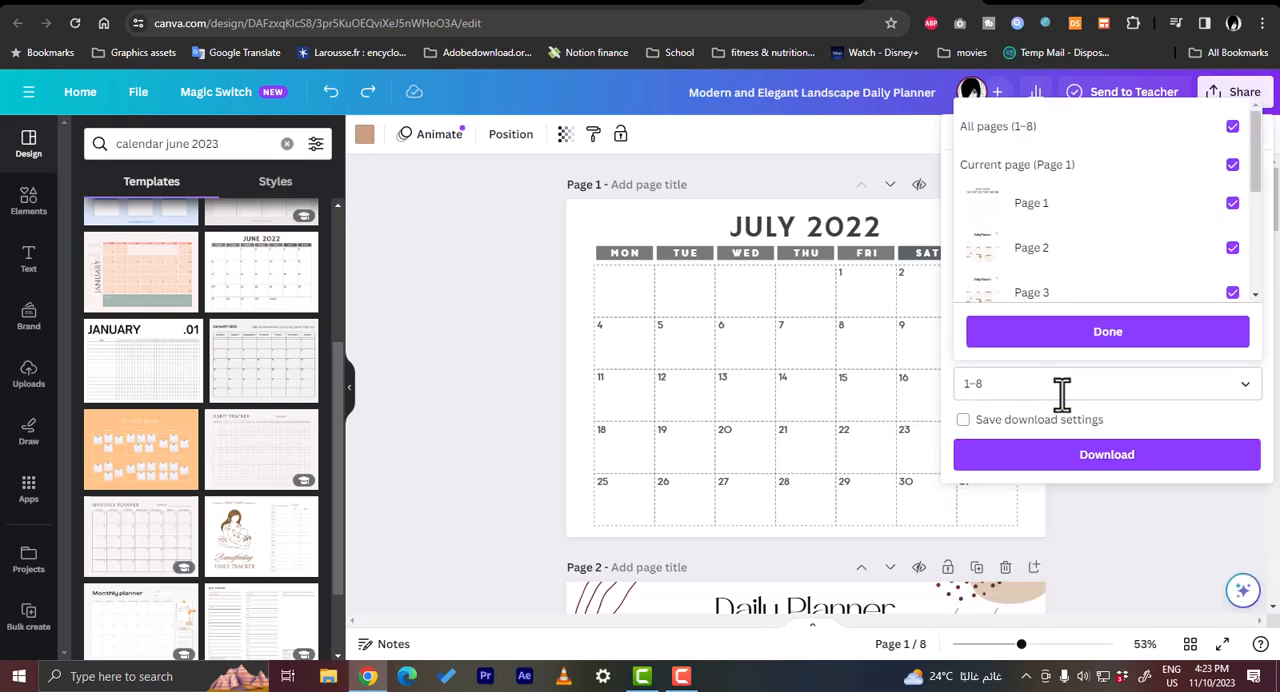
left_click(1166, 429)
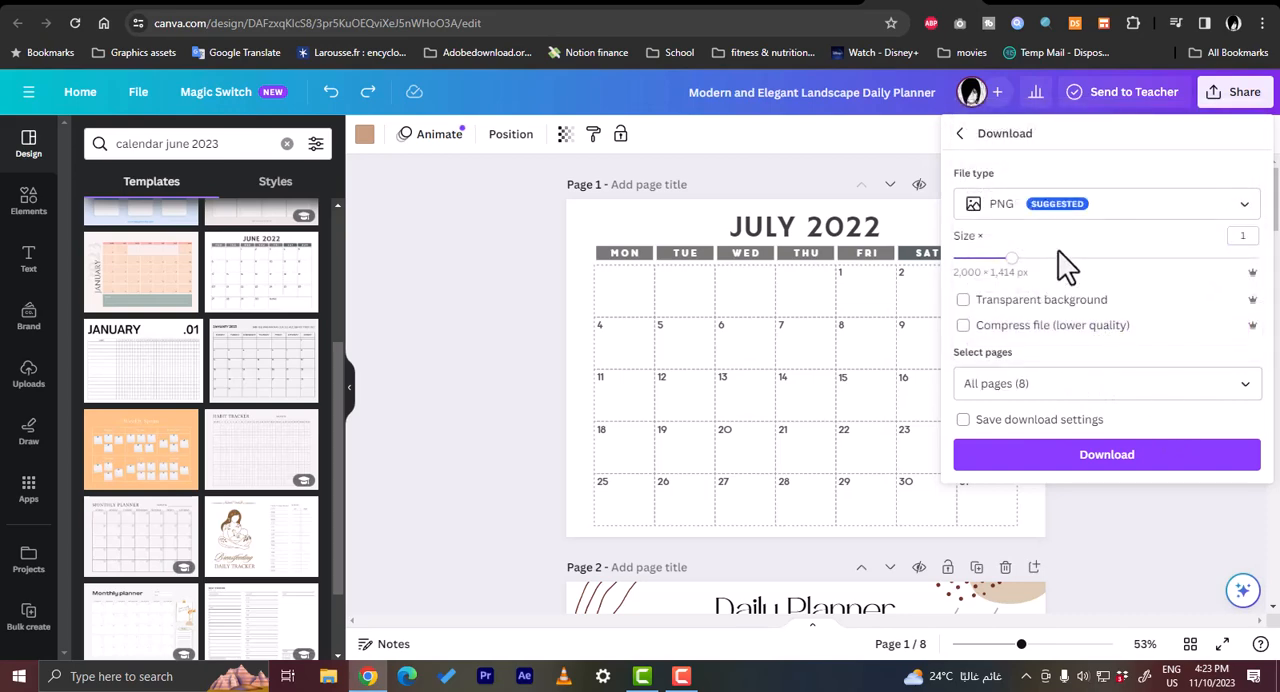
left_click(1216, 203)
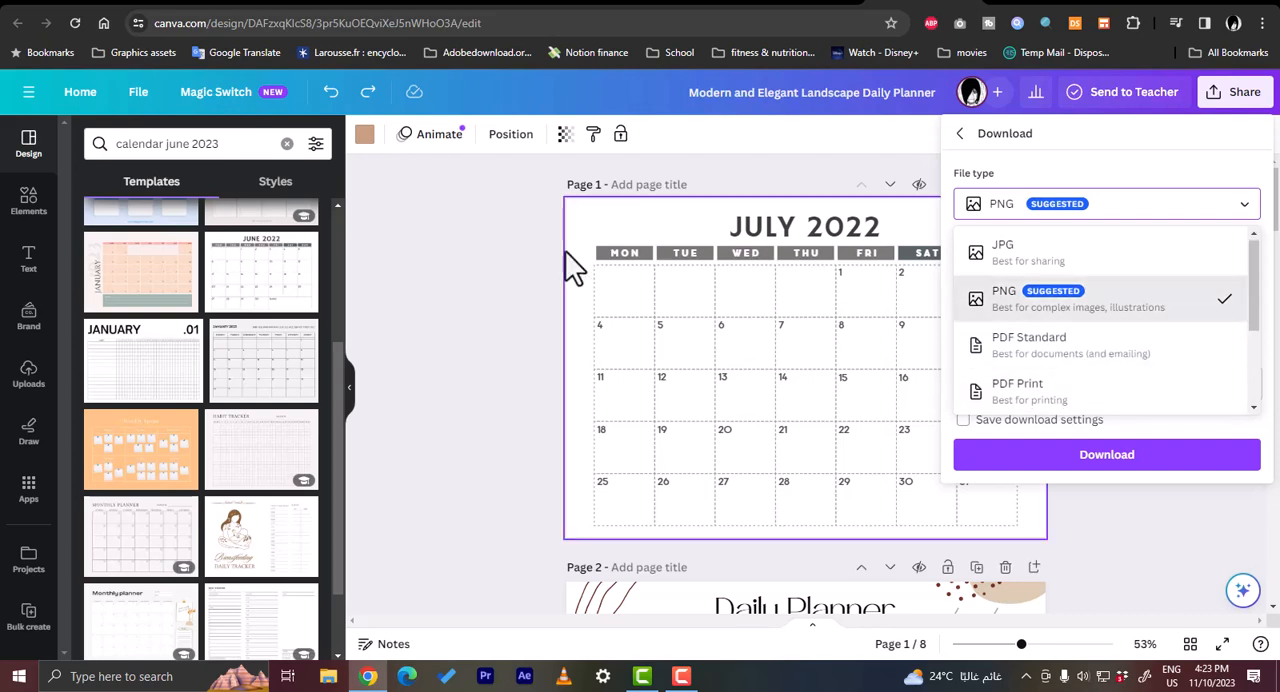
left_click(486, 292)
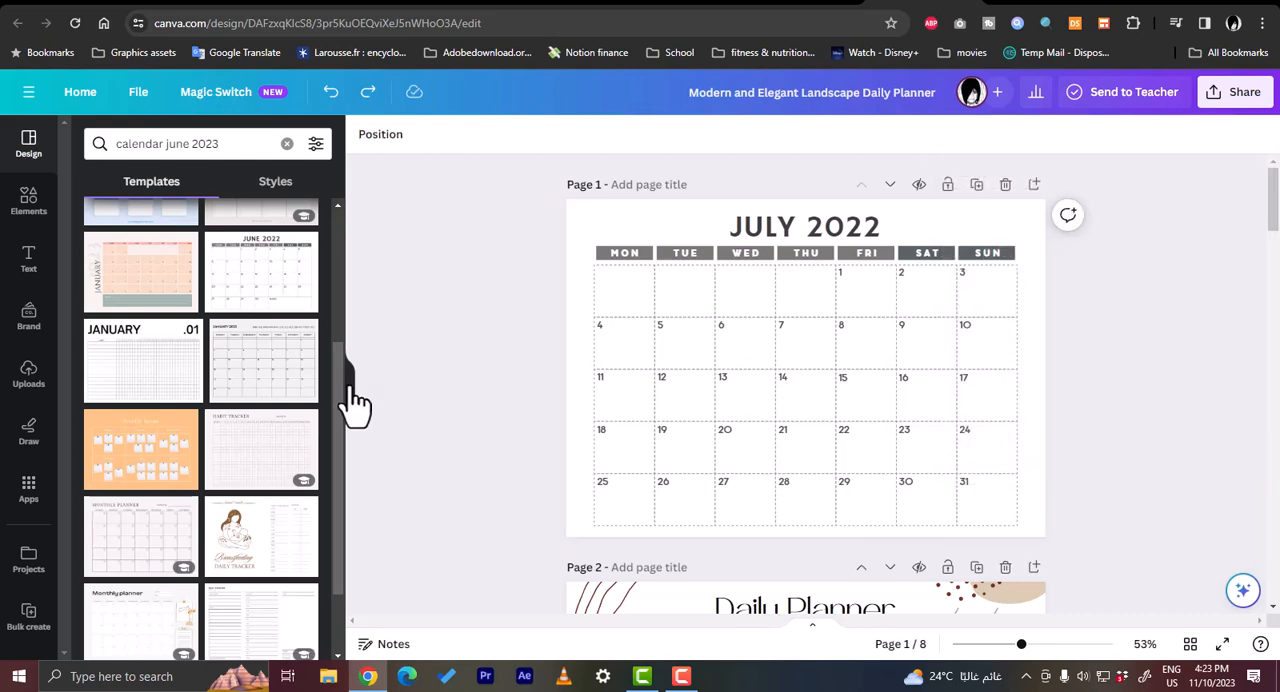
- Add a blank page after the last Daily Planner page
left_click_drag(341, 371, 365, 180)
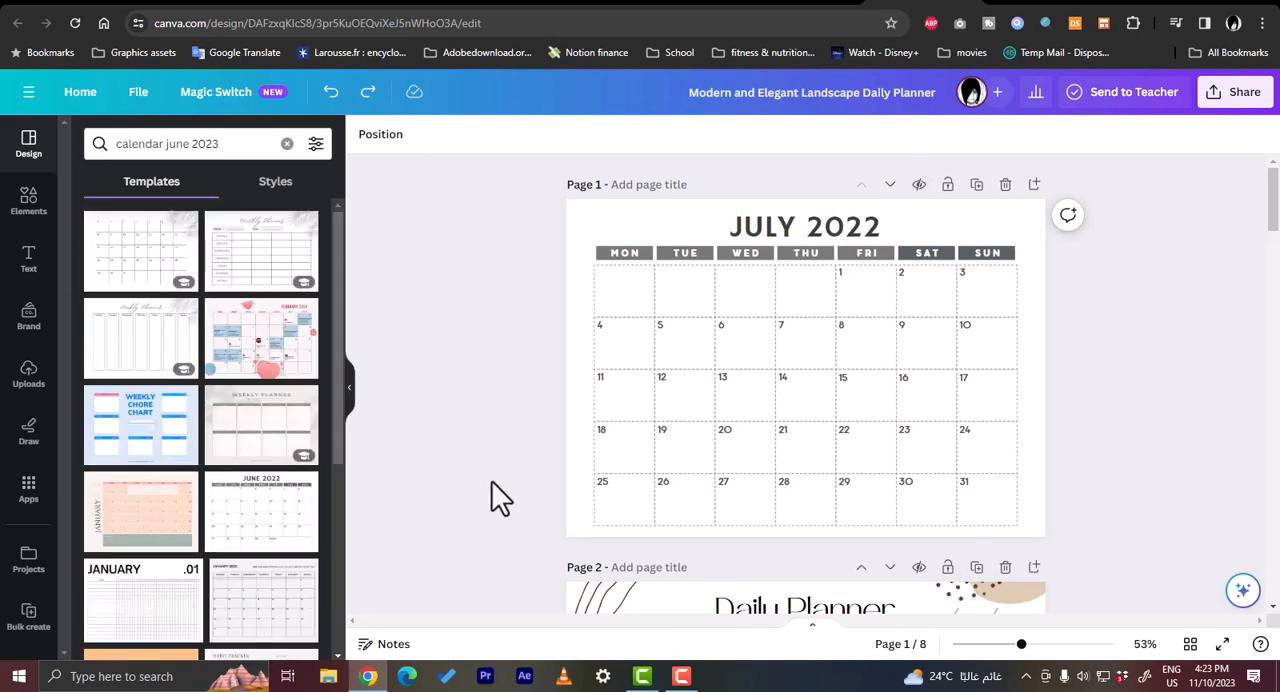
scroll(1146, 427, "down", 20)
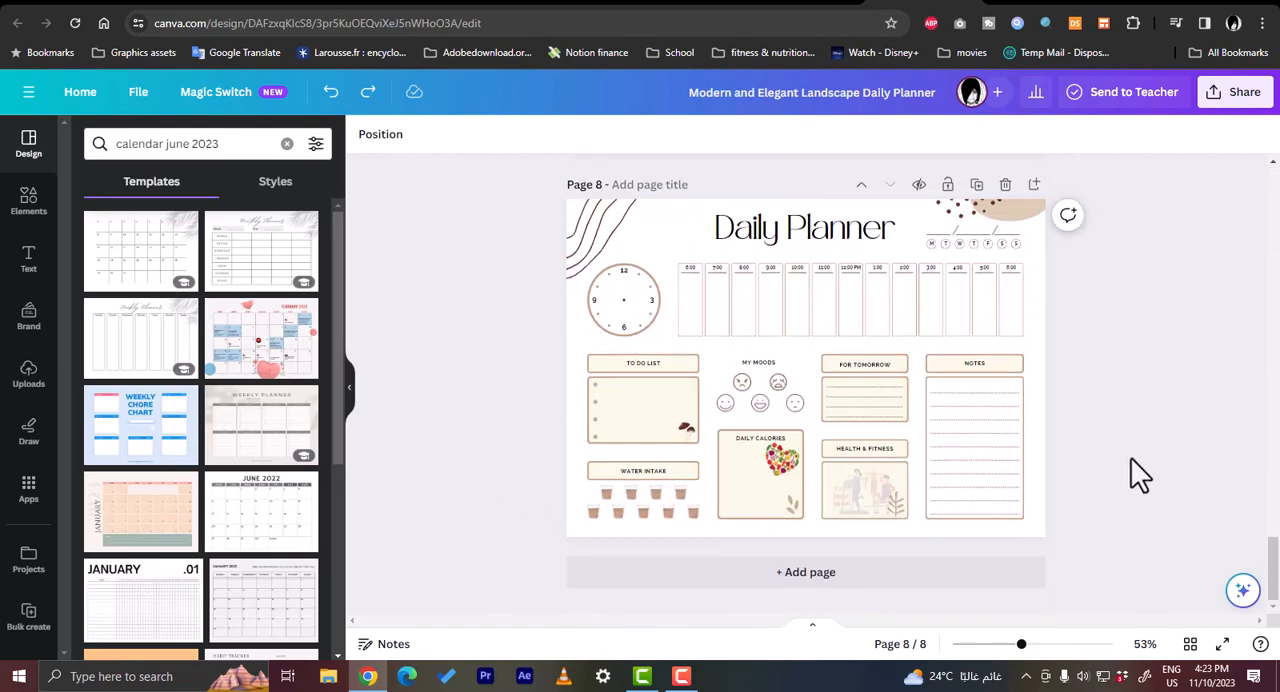
left_click(875, 578)
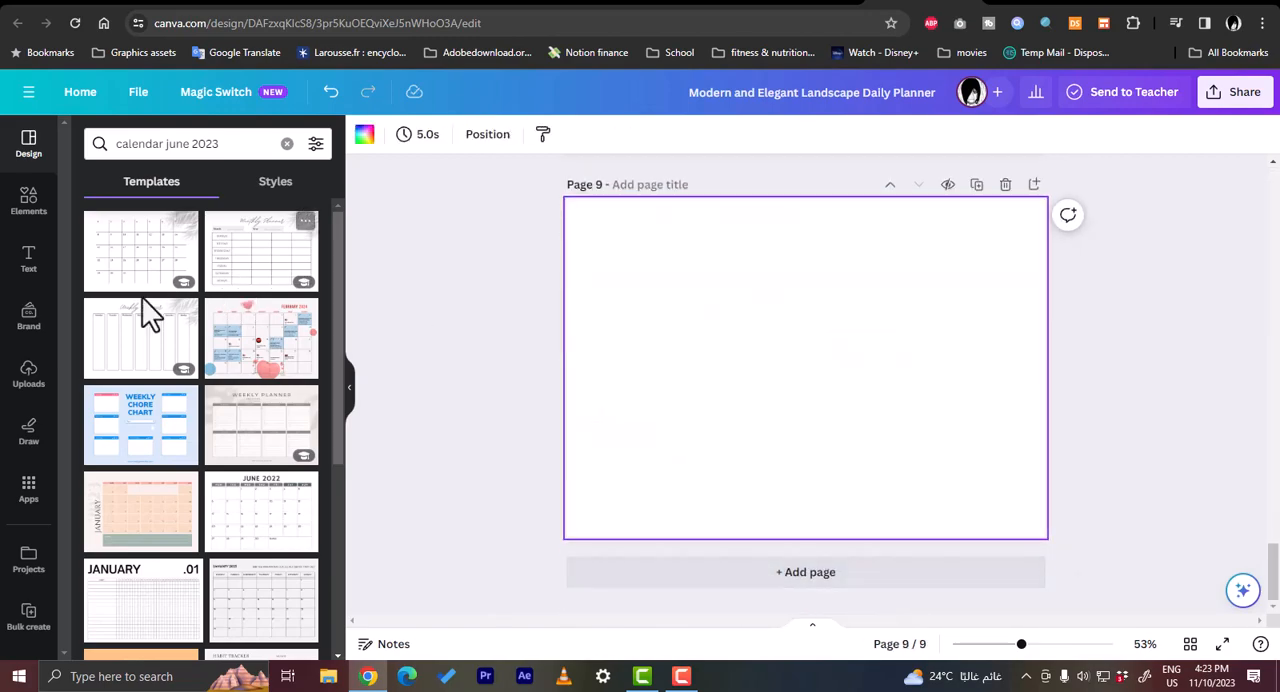
- Search the design templates for "digital planner cover" and apply the Class Schedule Planner template to the blank page 9
double_click(247, 145)
key("ctrl+a")
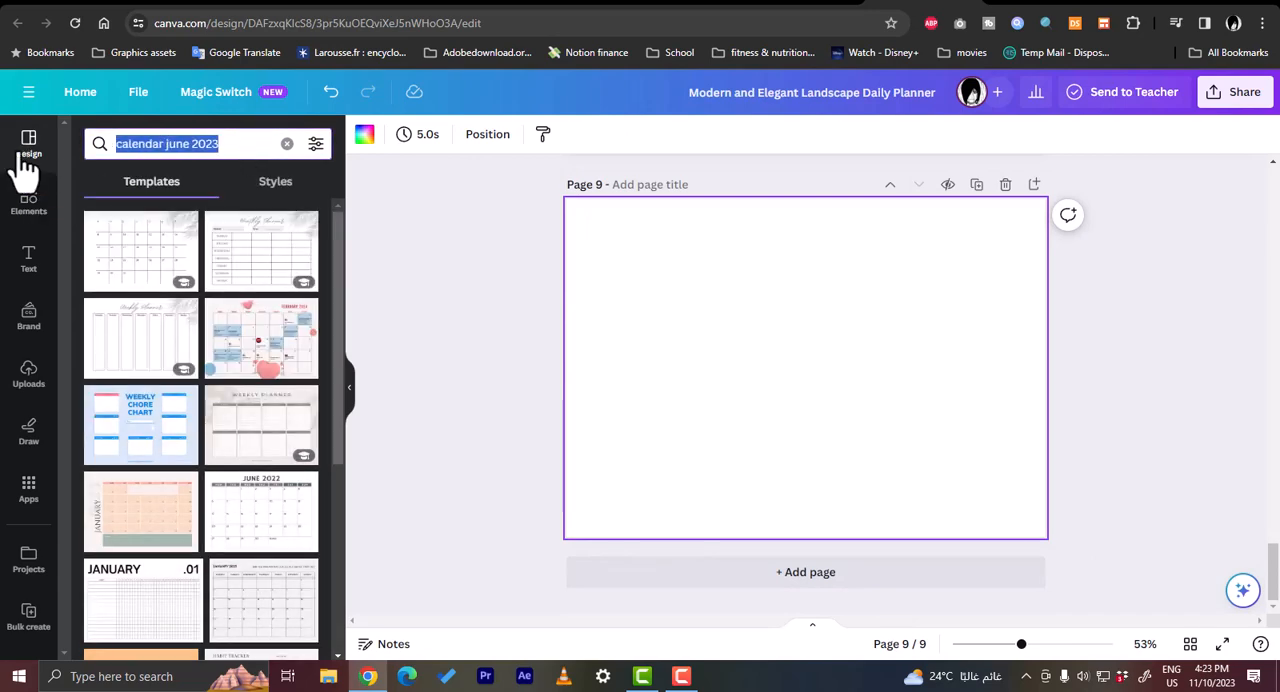
type("digit")
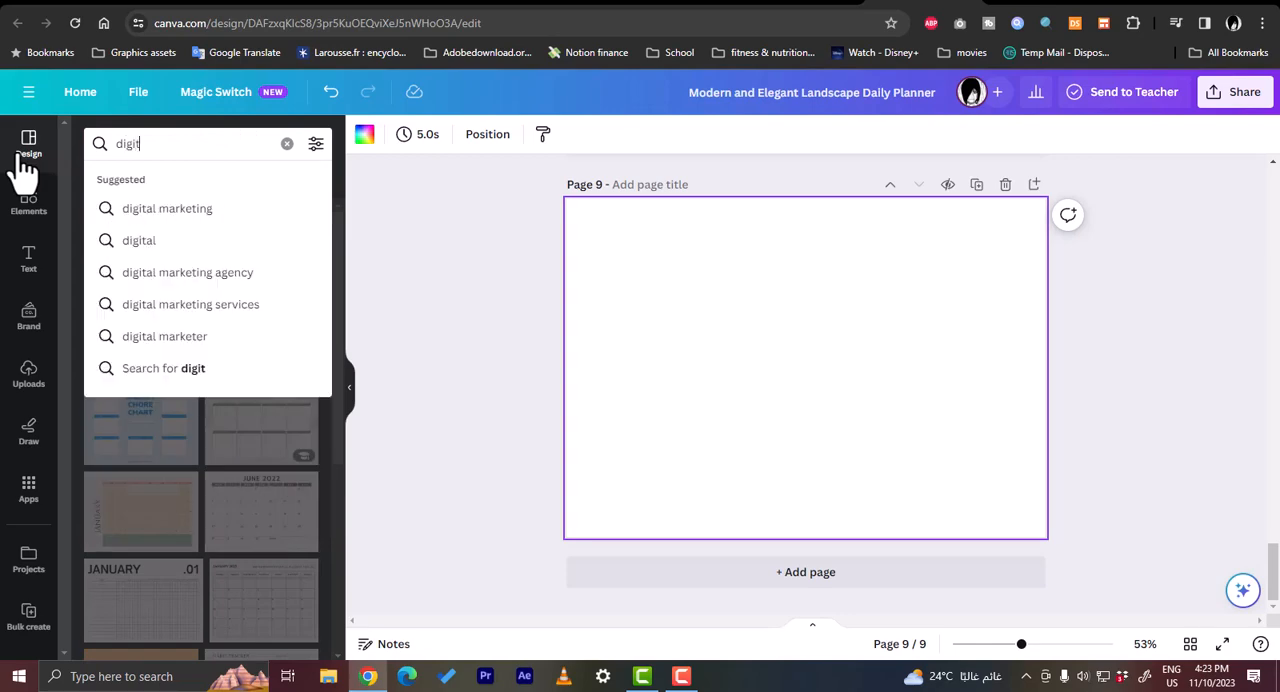
type("al planner cover")
key("Return")
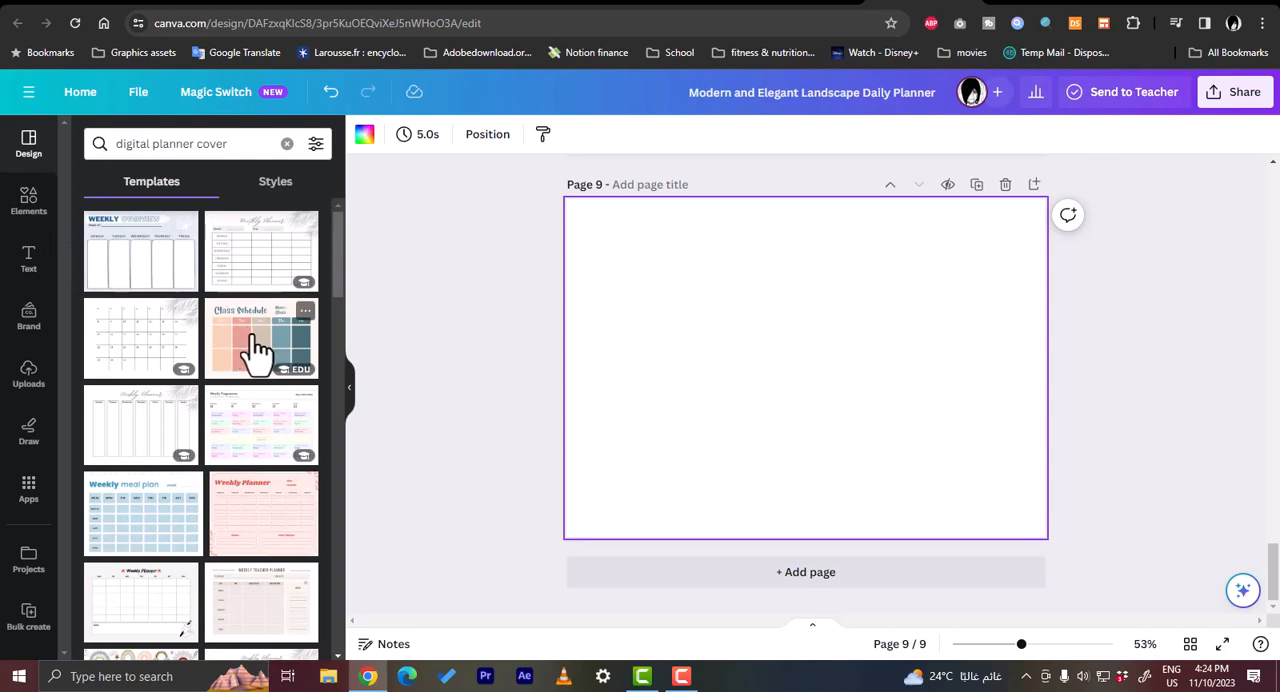
left_click_drag(251, 343, 695, 328)
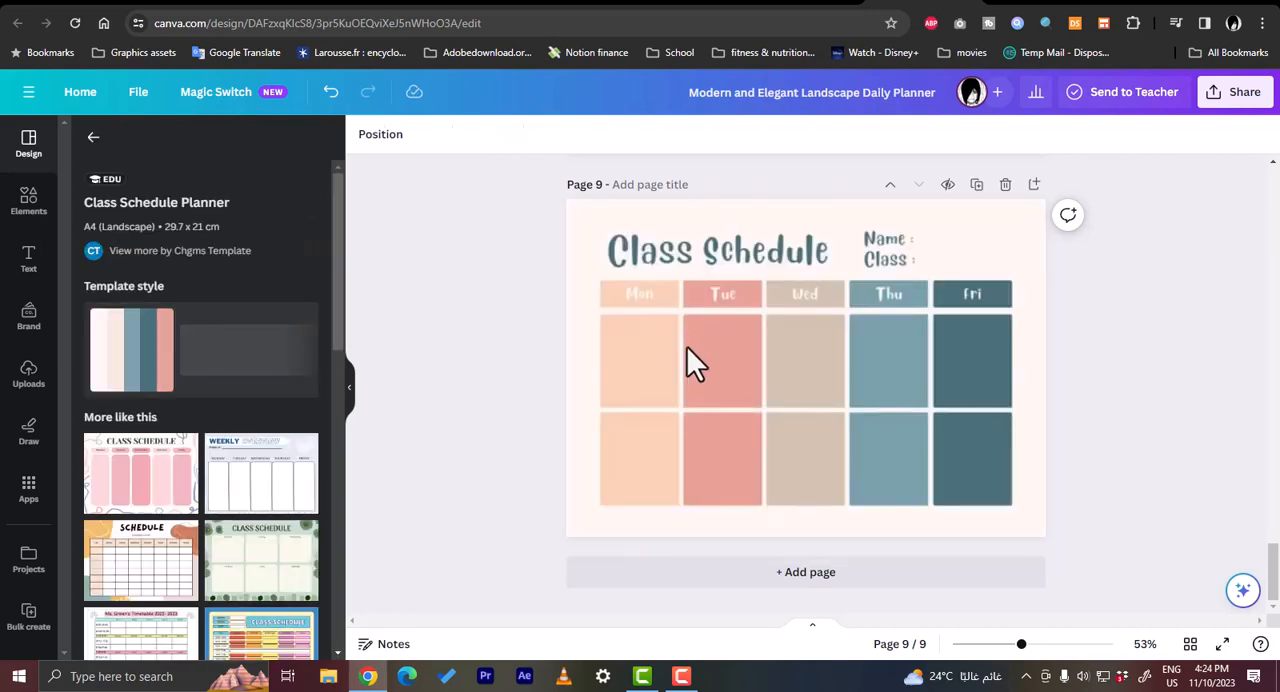
left_click(687, 346)
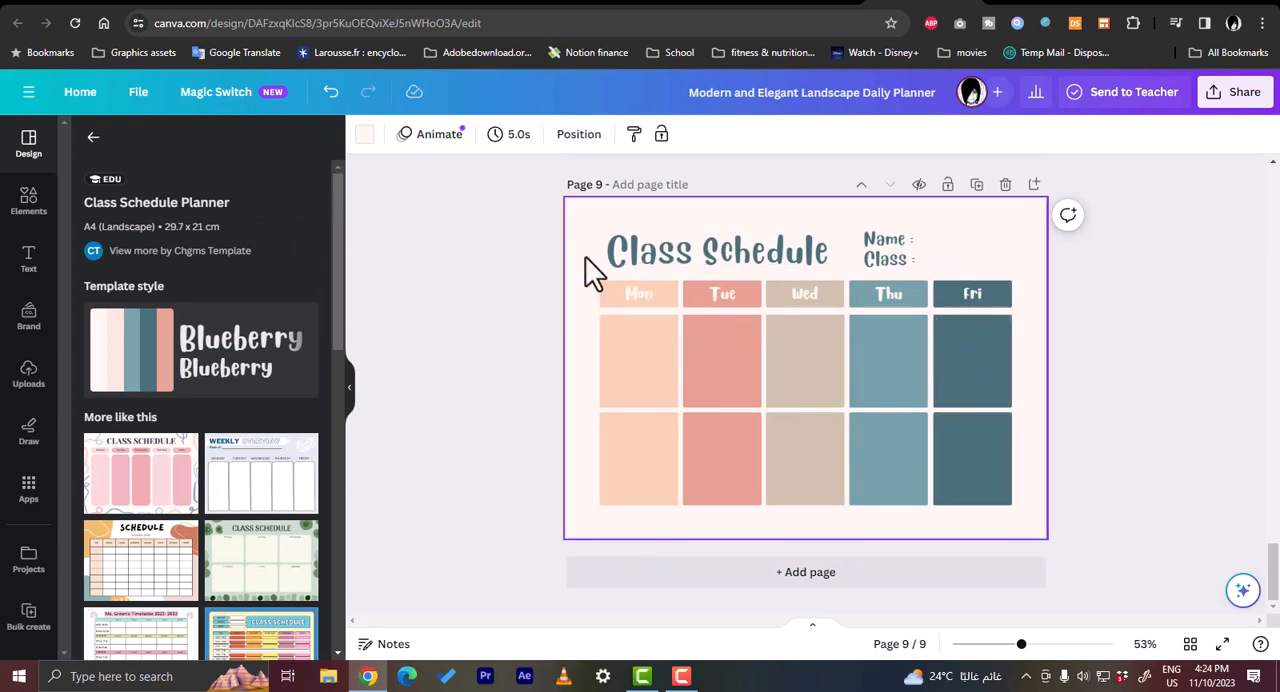
- Download only the current page, page 9, as a PNG file
left_click(1213, 100)
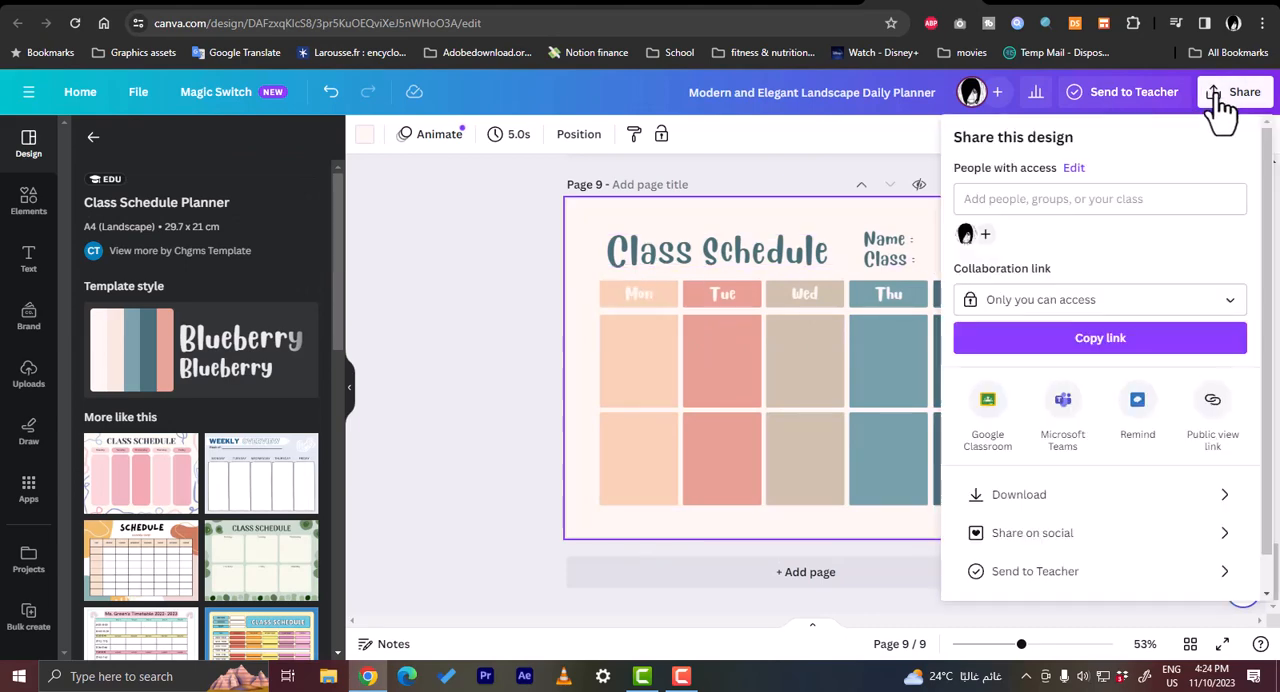
left_click(1082, 496)
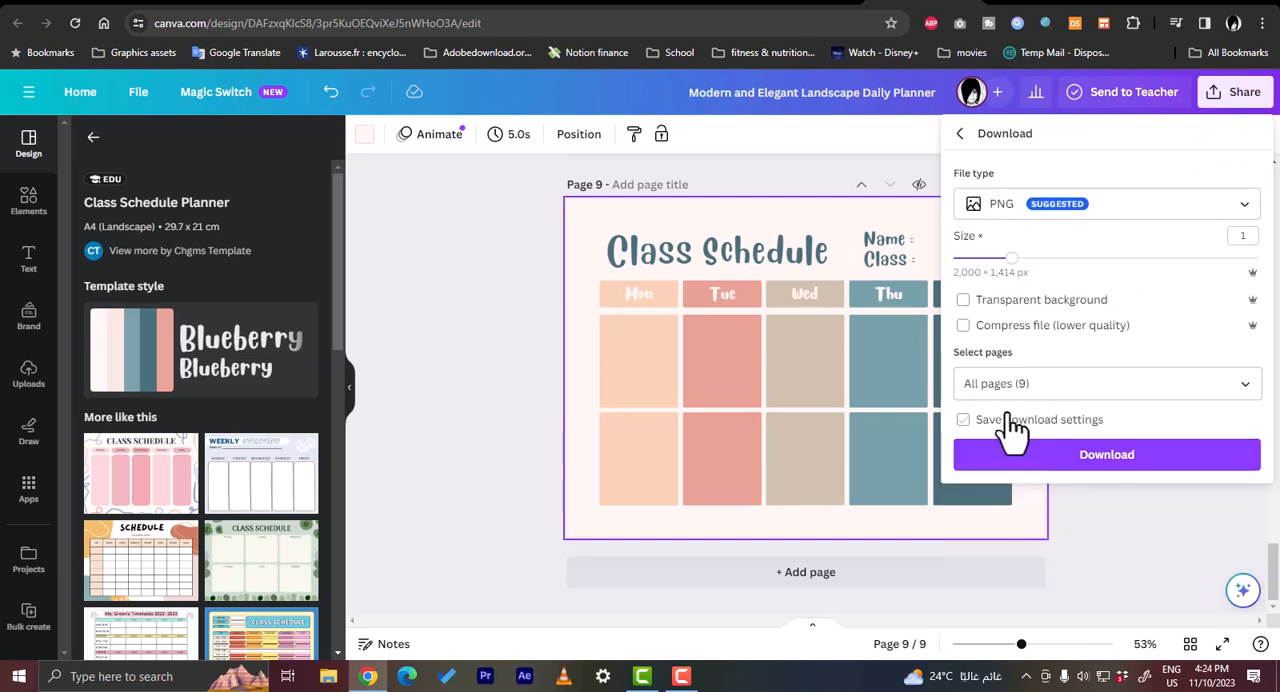
left_click(1120, 390)
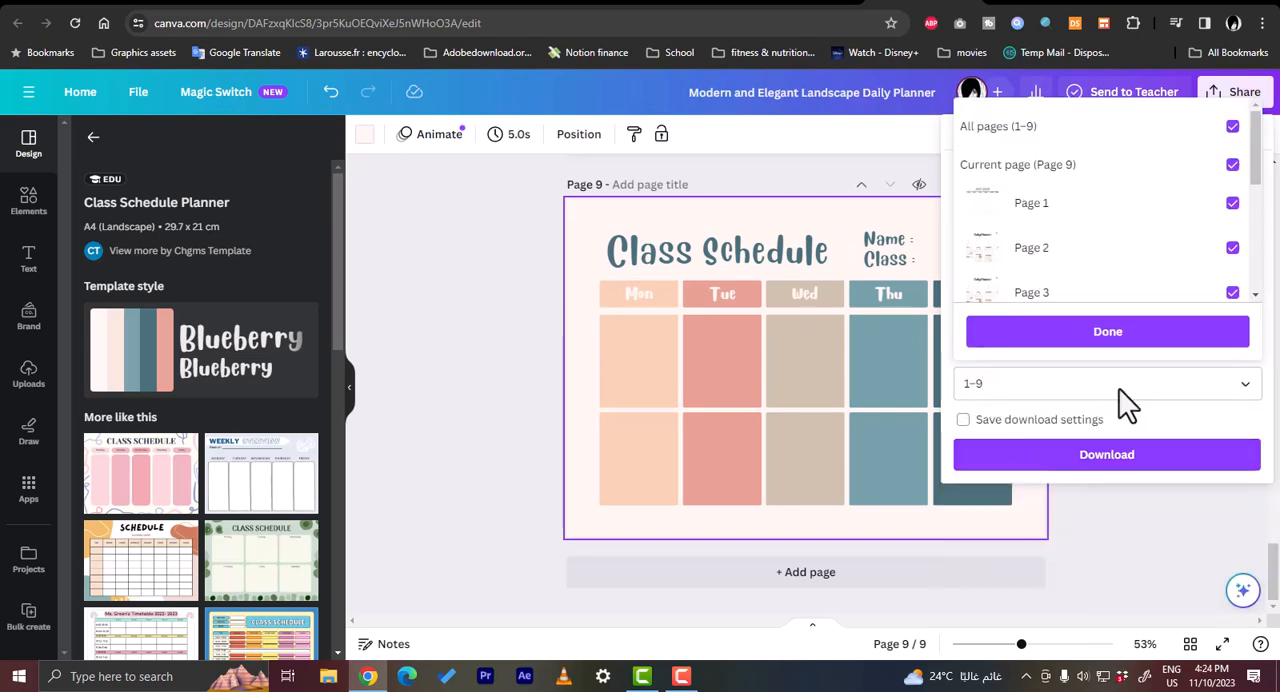
left_click(1233, 127)
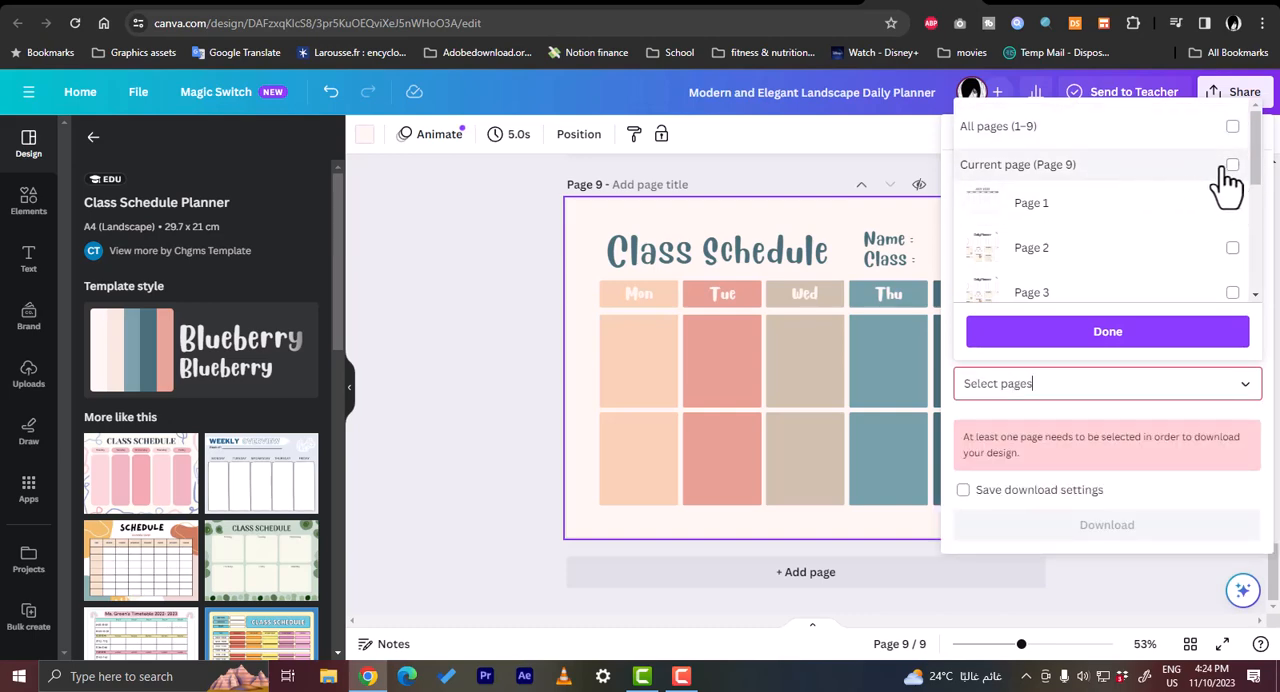
left_click(1232, 164)
left_click(1152, 340)
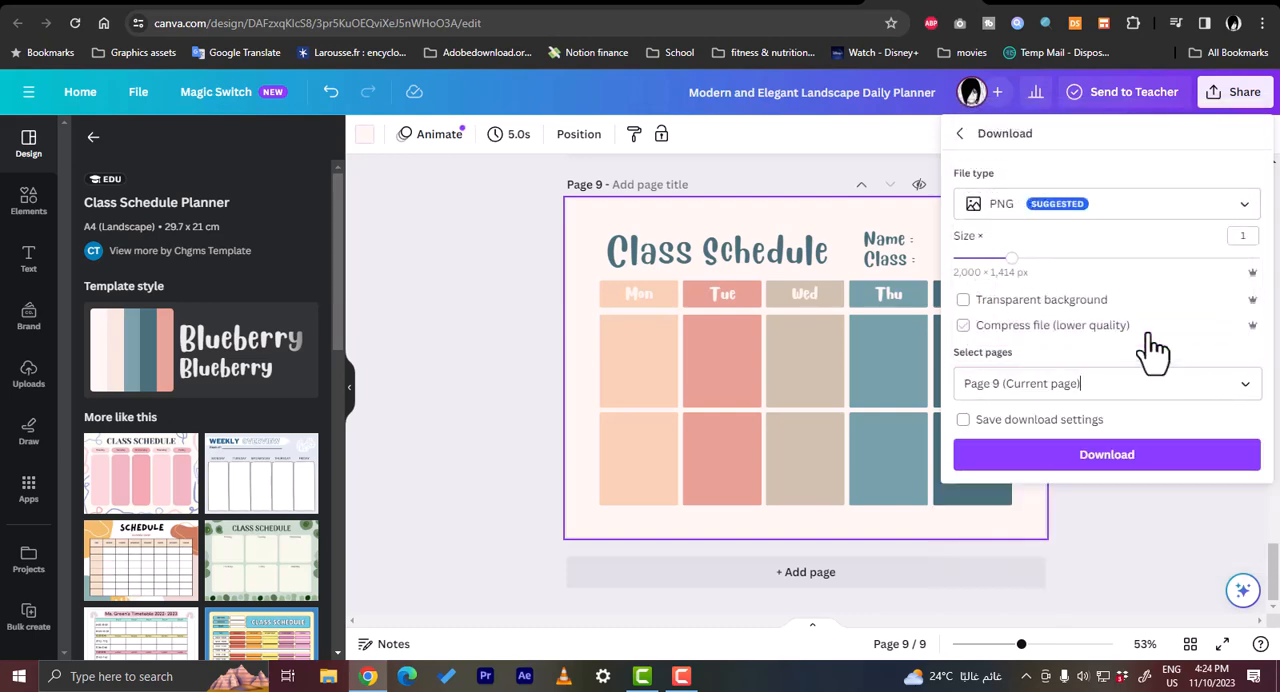
left_click(1117, 457)
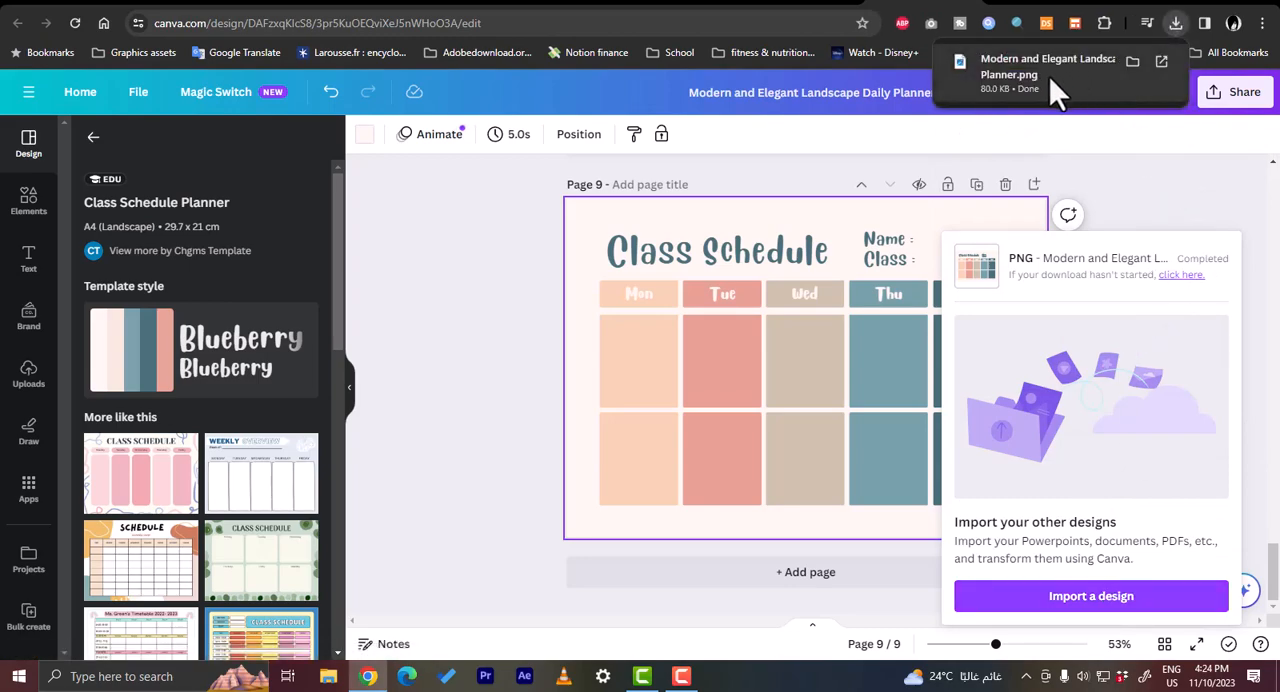
- Switch to Etsy, open the Sell on Etsy page from the account options and start opening an Etsy shop
left_click(582, 6)
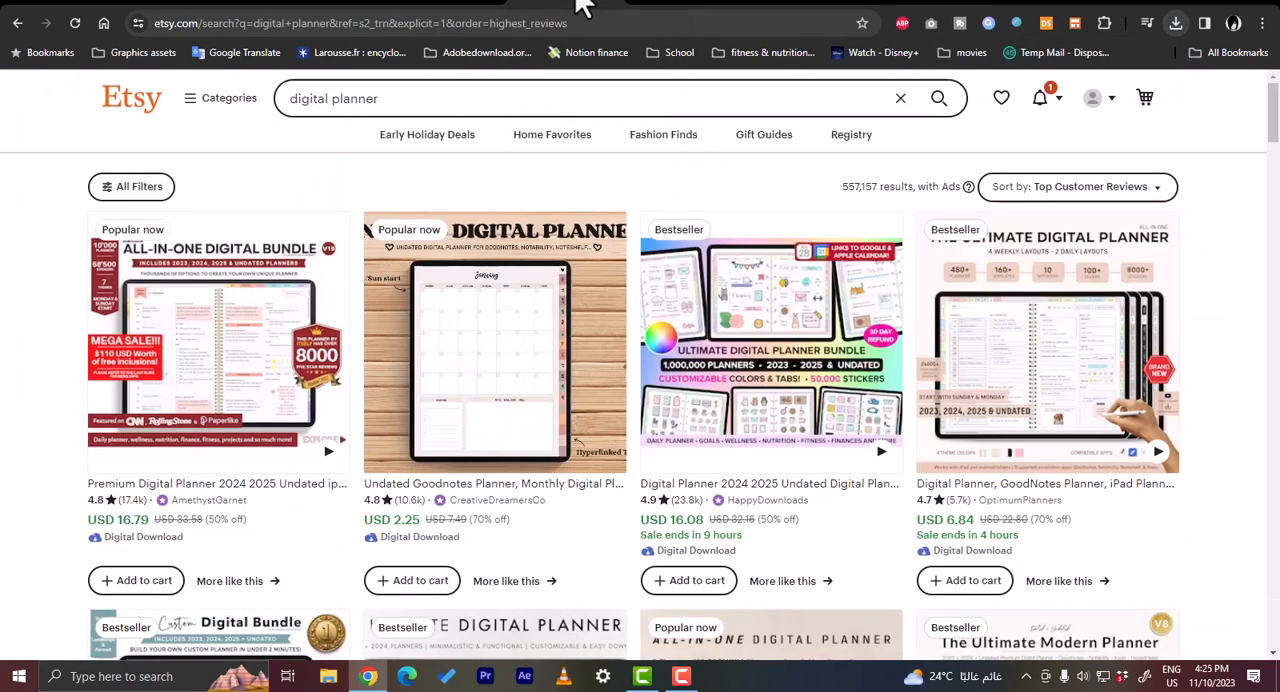
left_click(1096, 106)
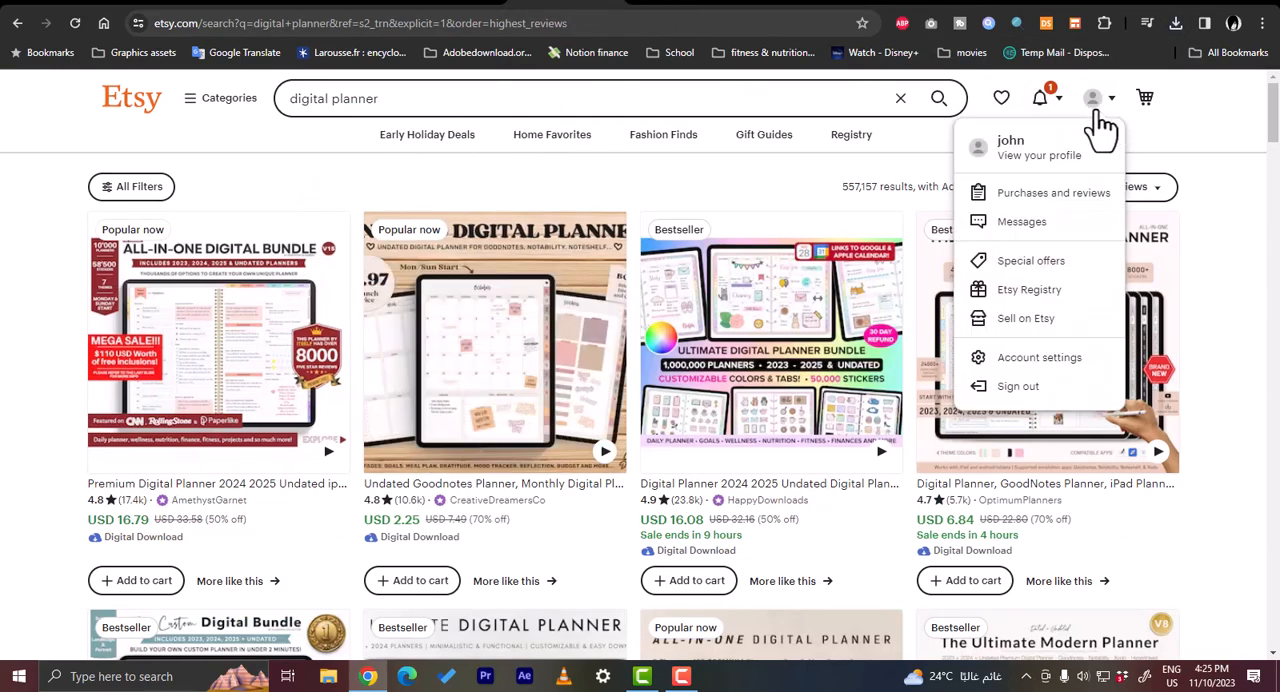
left_click(1028, 322)
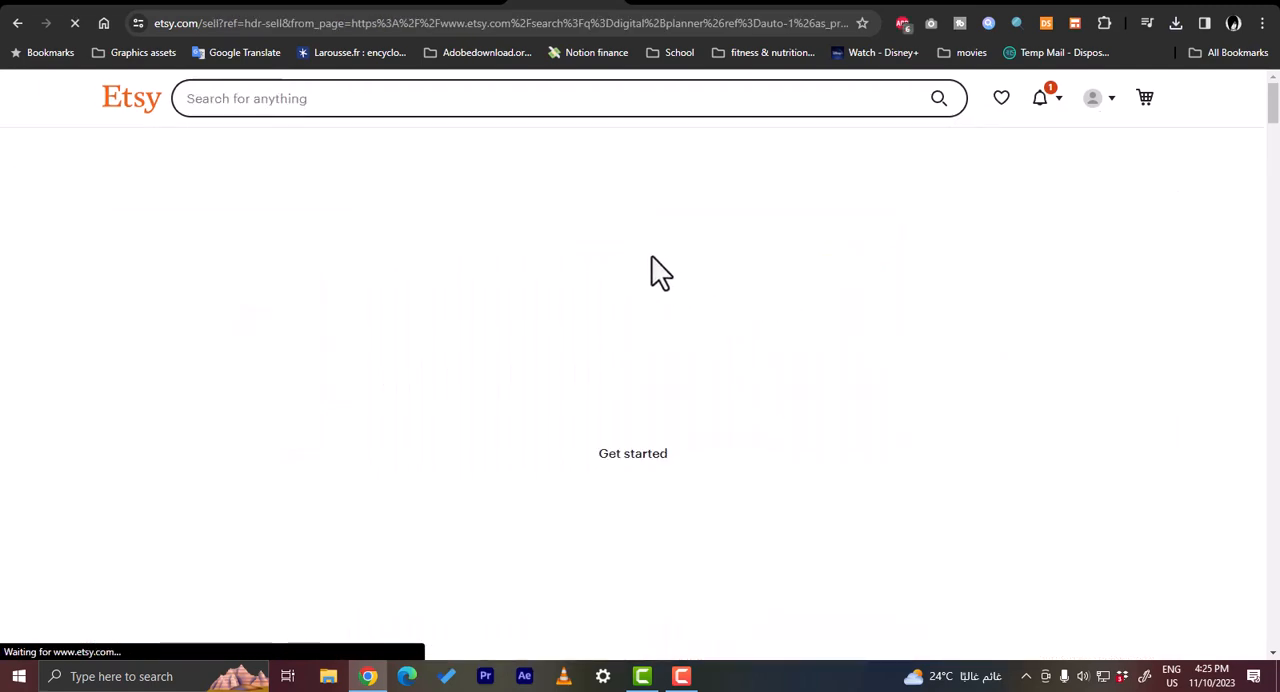
scroll(651, 258, "down", 6)
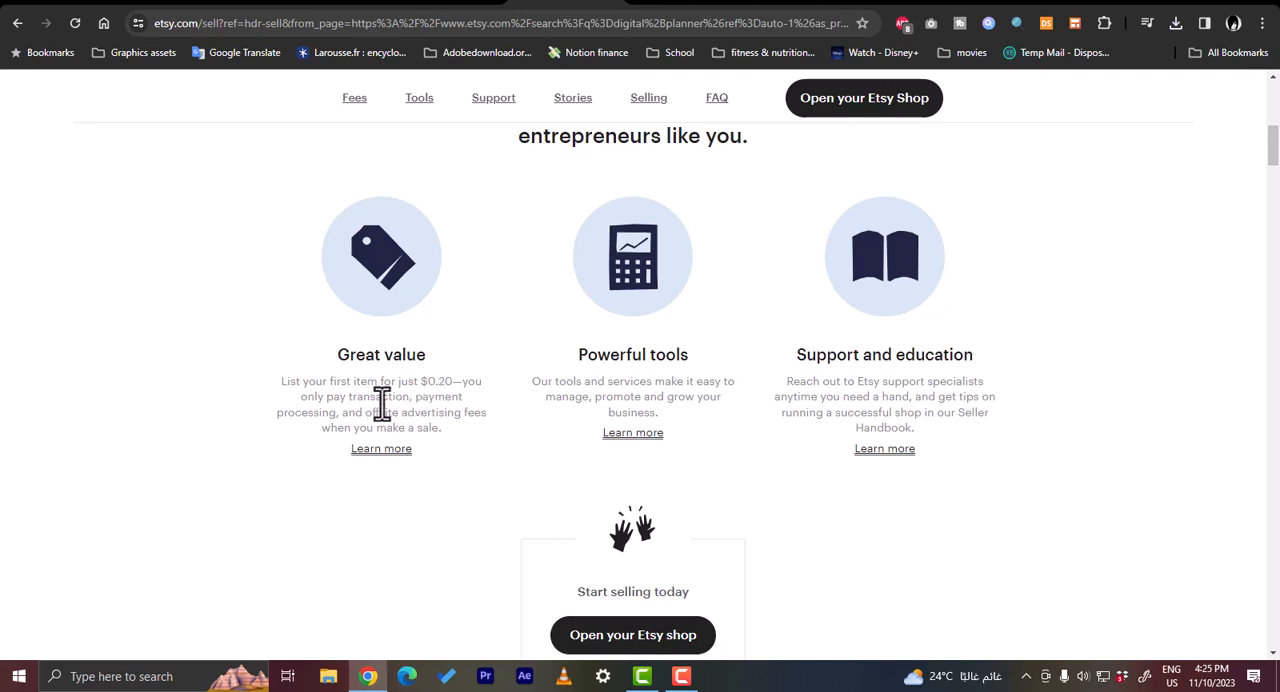
scroll(731, 377, "down", 3)
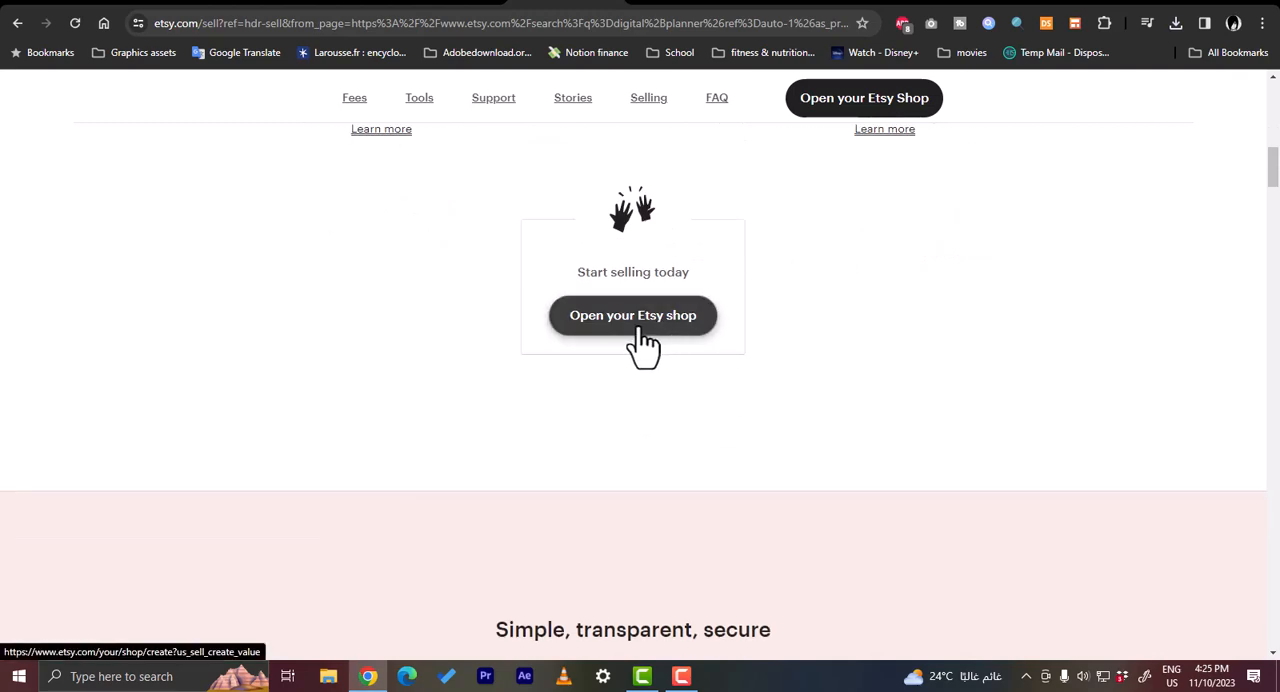
left_click(643, 346)
- Begin the seller onboarding, skip the questions about selling background and help topics, and start the shop setup
scroll(762, 335, "down", 1)
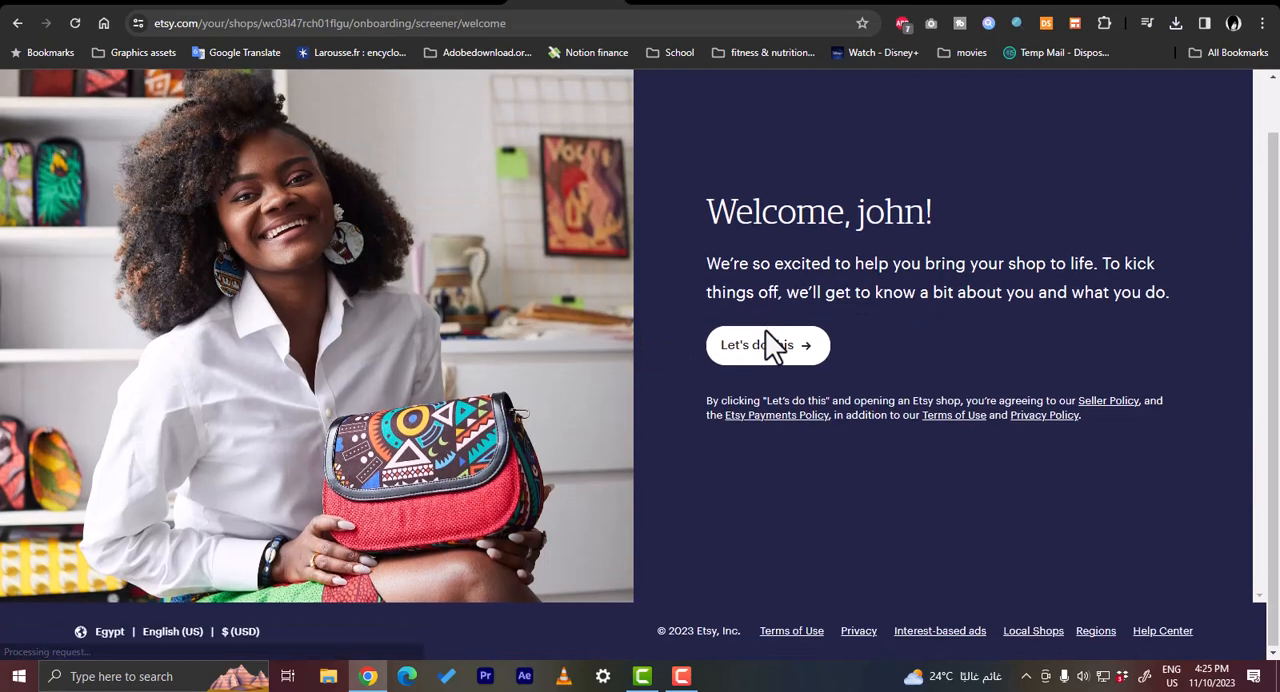
left_click(767, 345)
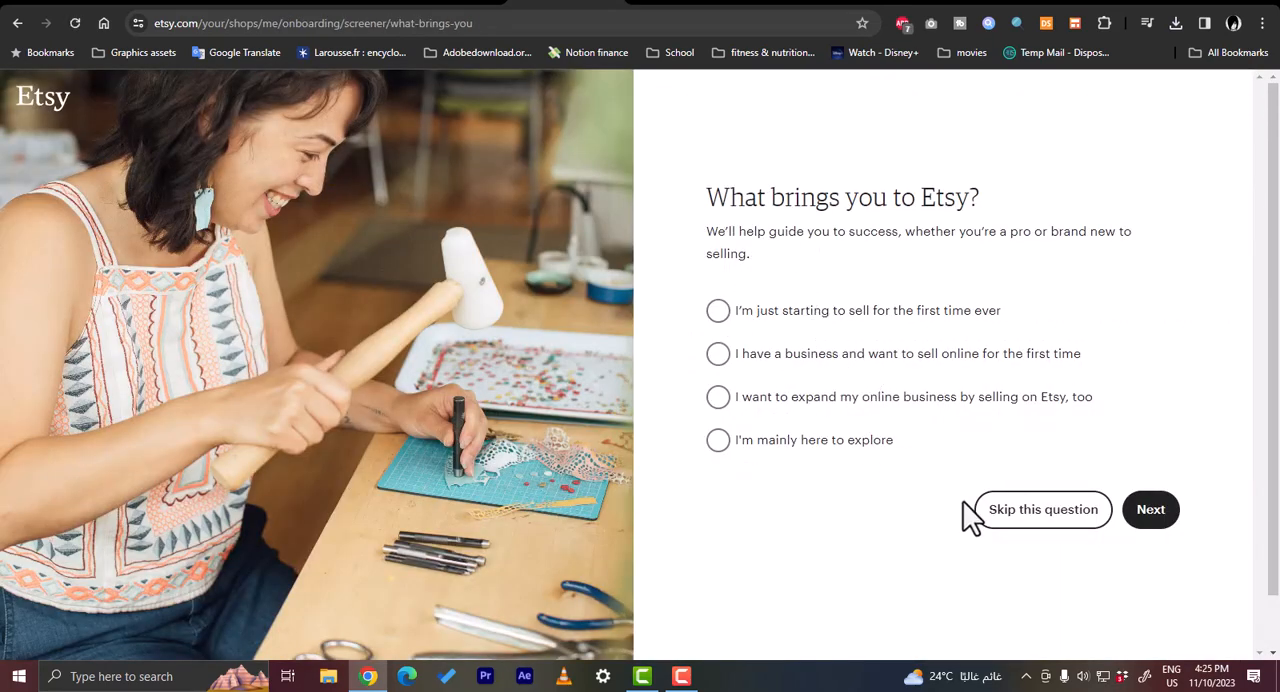
left_click(1043, 512)
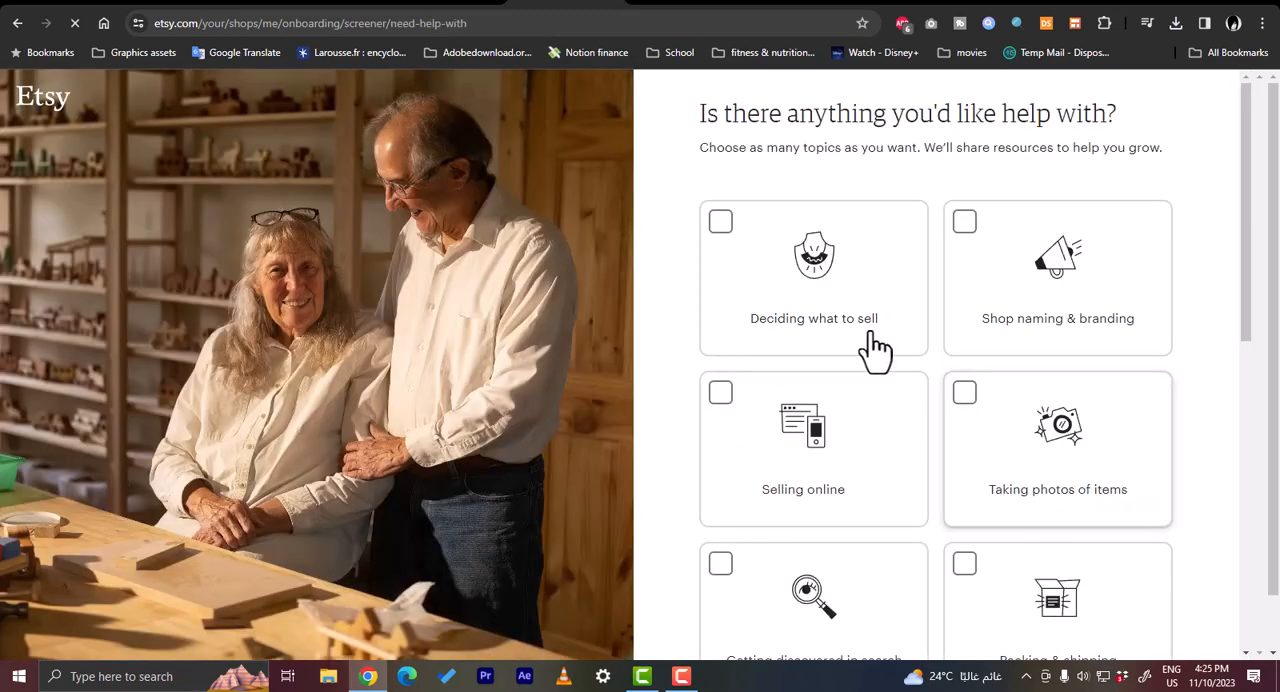
scroll(851, 320, "down", 8)
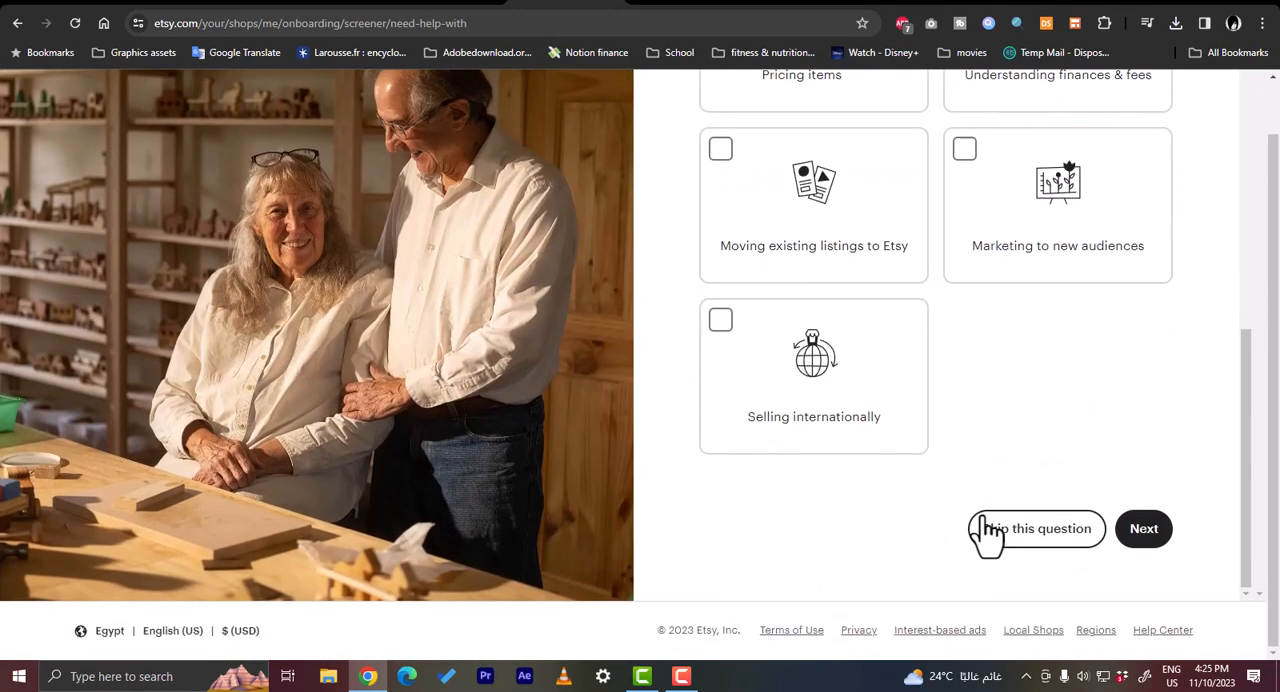
left_click(995, 532)
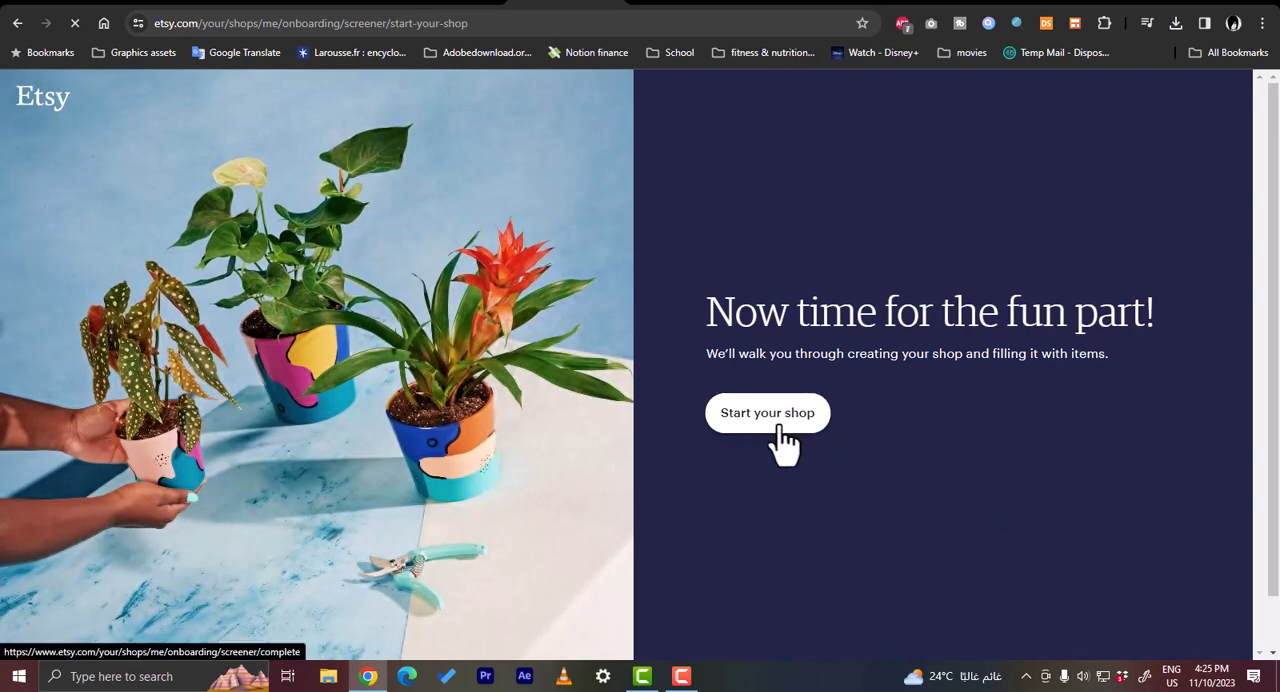
left_click(779, 426)
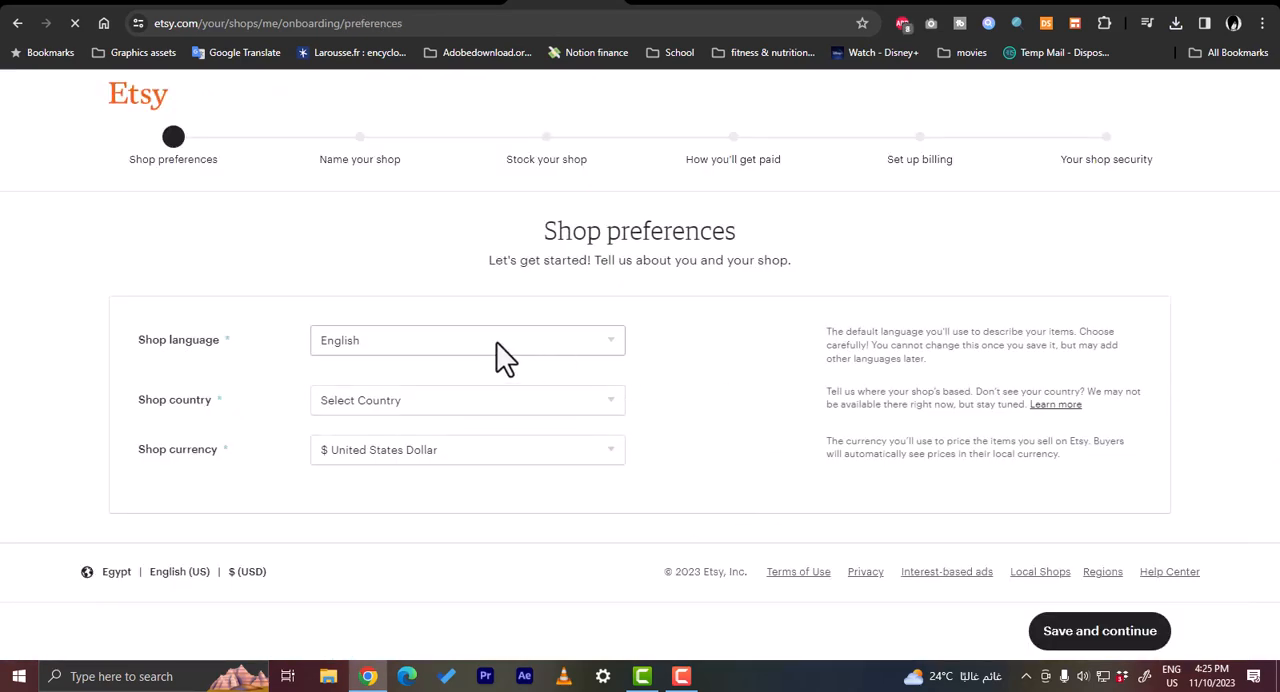
- Set the shop country to United States and save the shop preferences
left_click(485, 396)
scroll(471, 384, "down", 1)
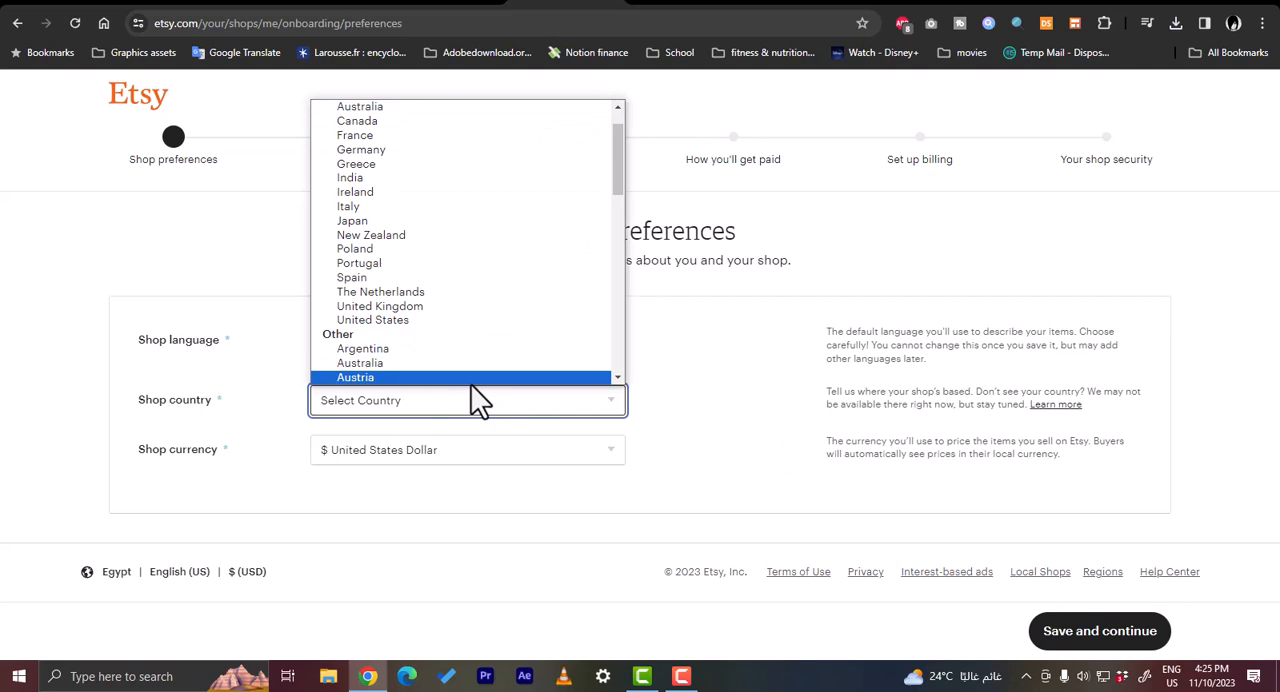
left_click(448, 318)
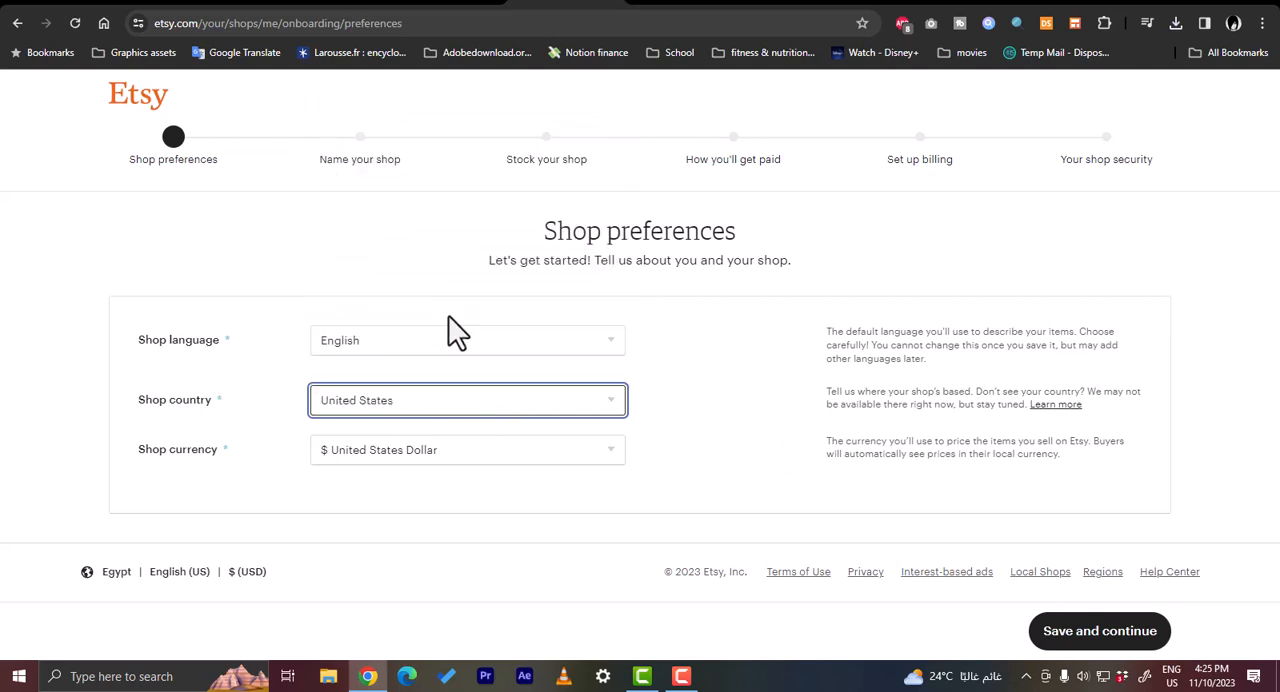
left_click(1078, 640)
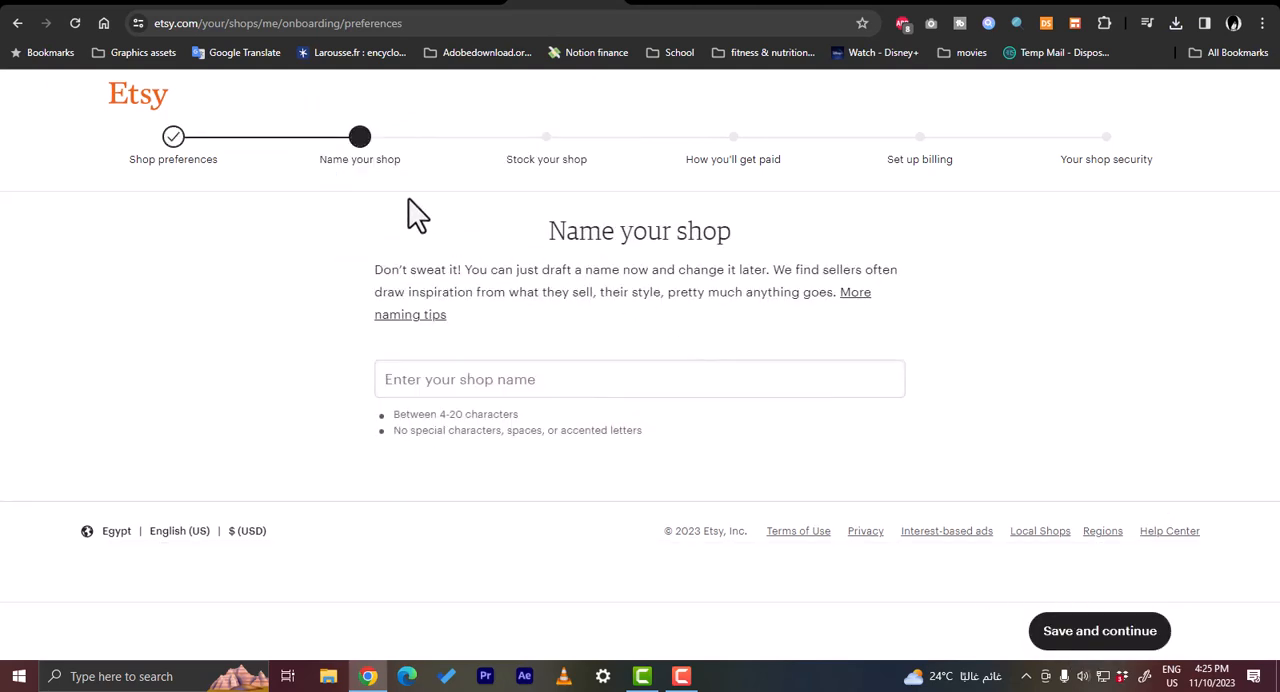